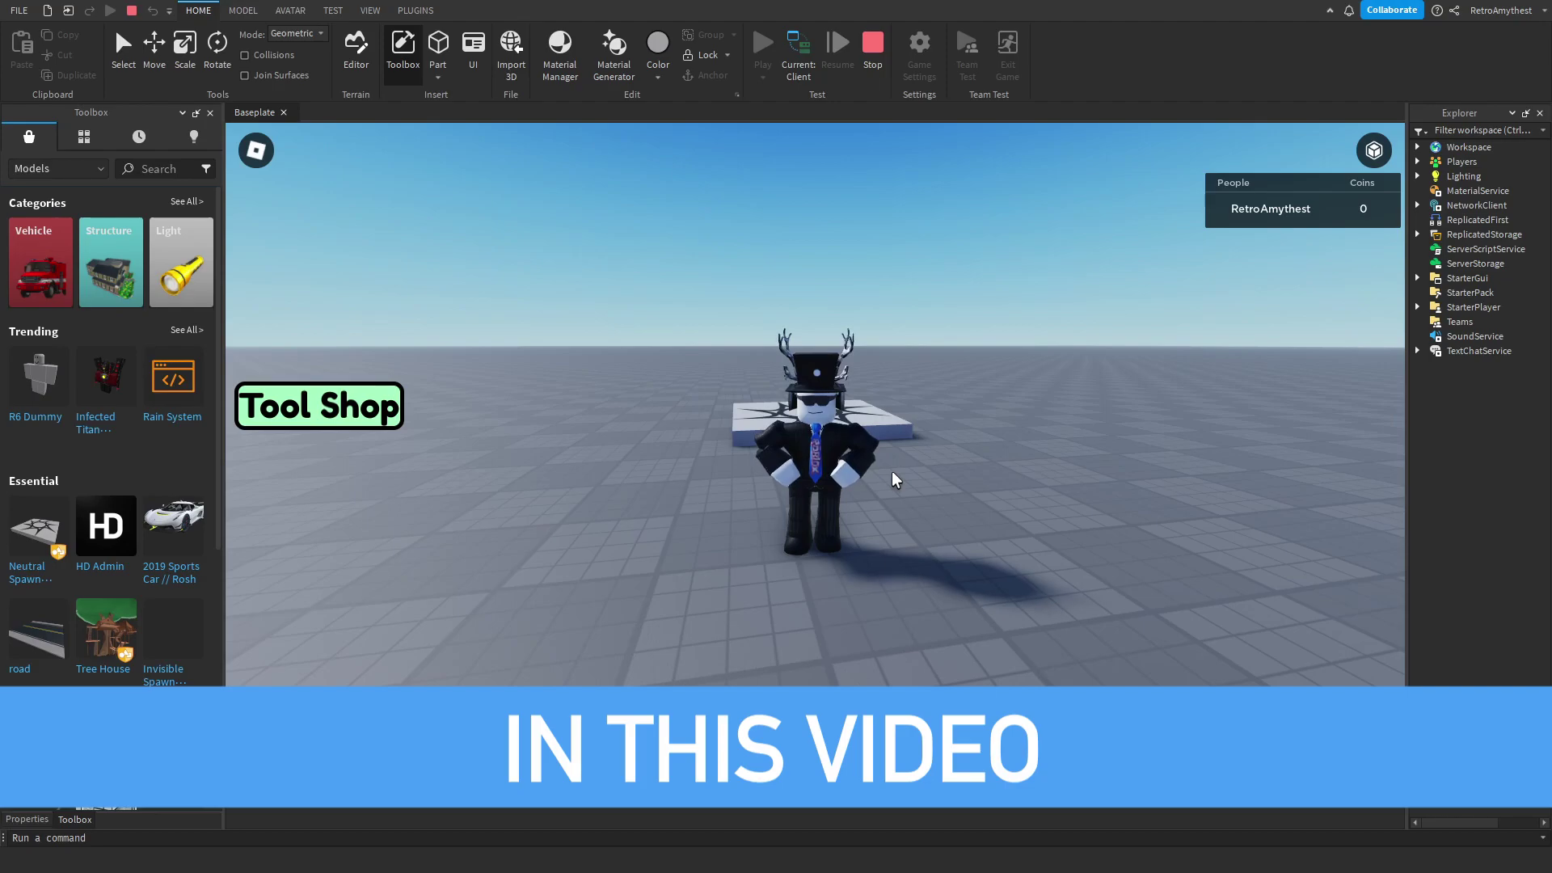
Step: Open the Tool Shop in the running playtest and try to buy the sword
{"action": "right_click_drag", "start_coordinate": [893, 473], "coordinate": [930, 501]}
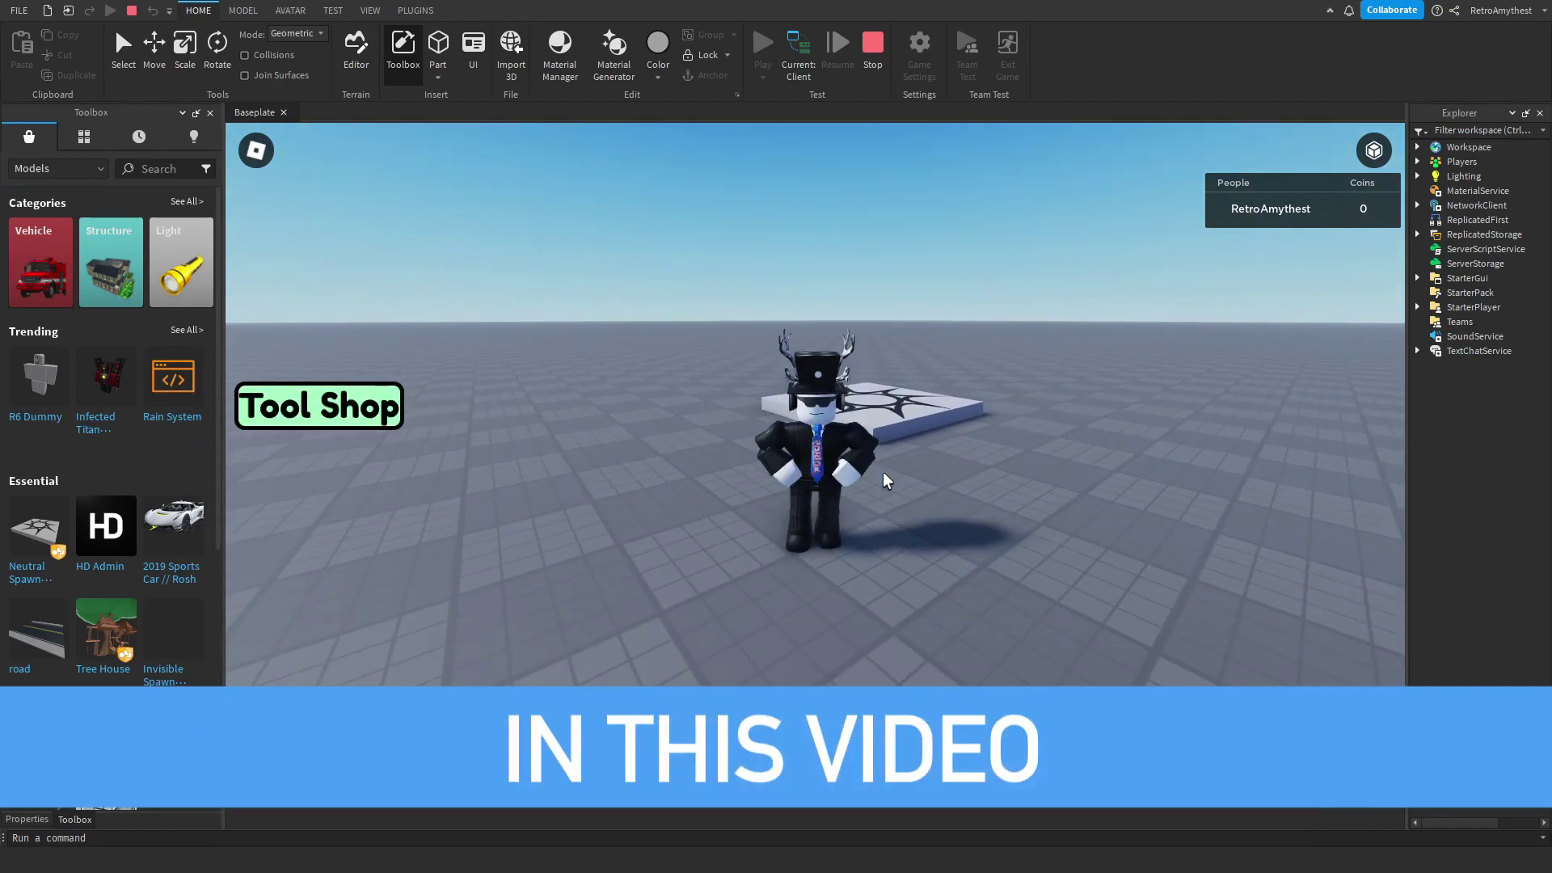
{"action": "right_click_drag", "start_coordinate": [883, 473], "coordinate": [900, 471]}
{"action": "left_click", "coordinate": [394, 411]}
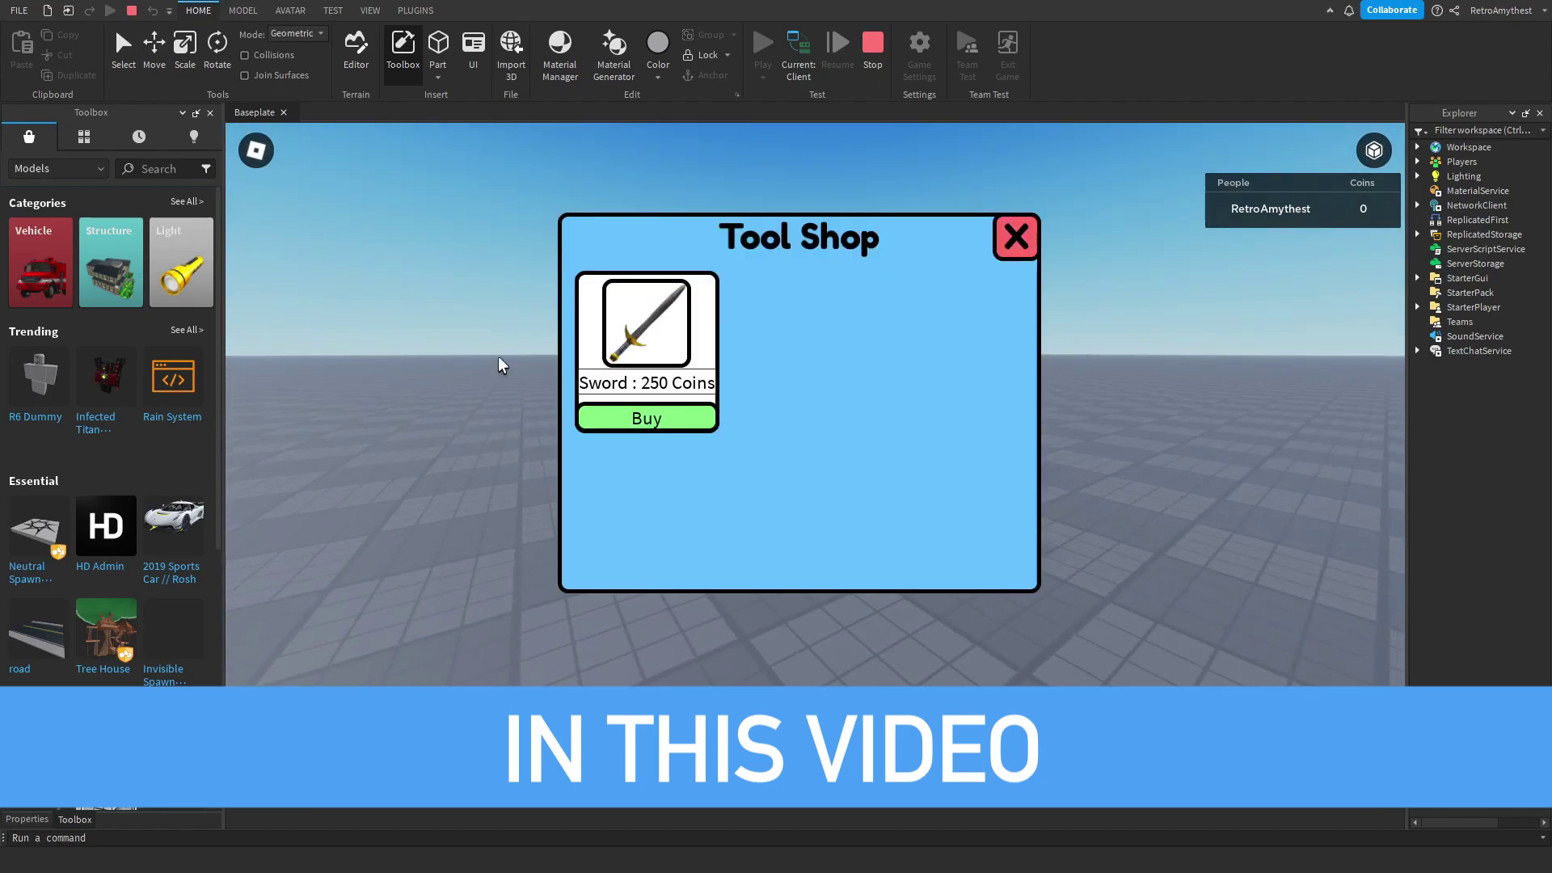
{"action": "left_click", "coordinate": [647, 418]}
Step: Switch the playtest to the server view and set the player's Coins value in leaderstats to 250
{"action": "left_click", "coordinate": [799, 57]}
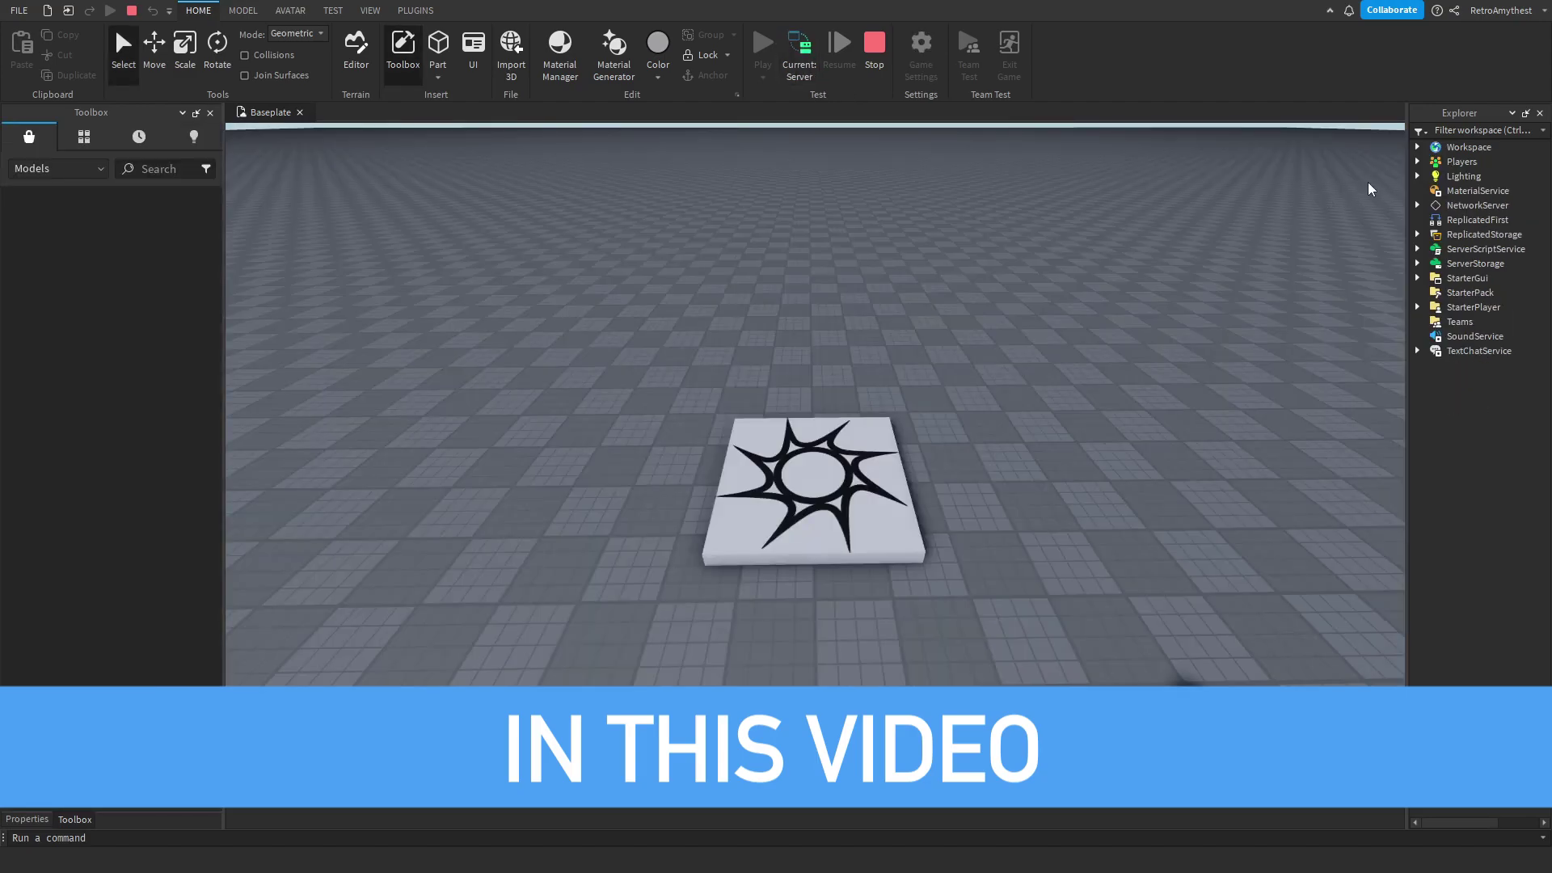
{"action": "left_click", "coordinate": [1417, 161]}
{"action": "left_click", "coordinate": [1434, 176]}
{"action": "left_click", "coordinate": [1450, 191]}
{"action": "left_click", "coordinate": [1503, 204]}
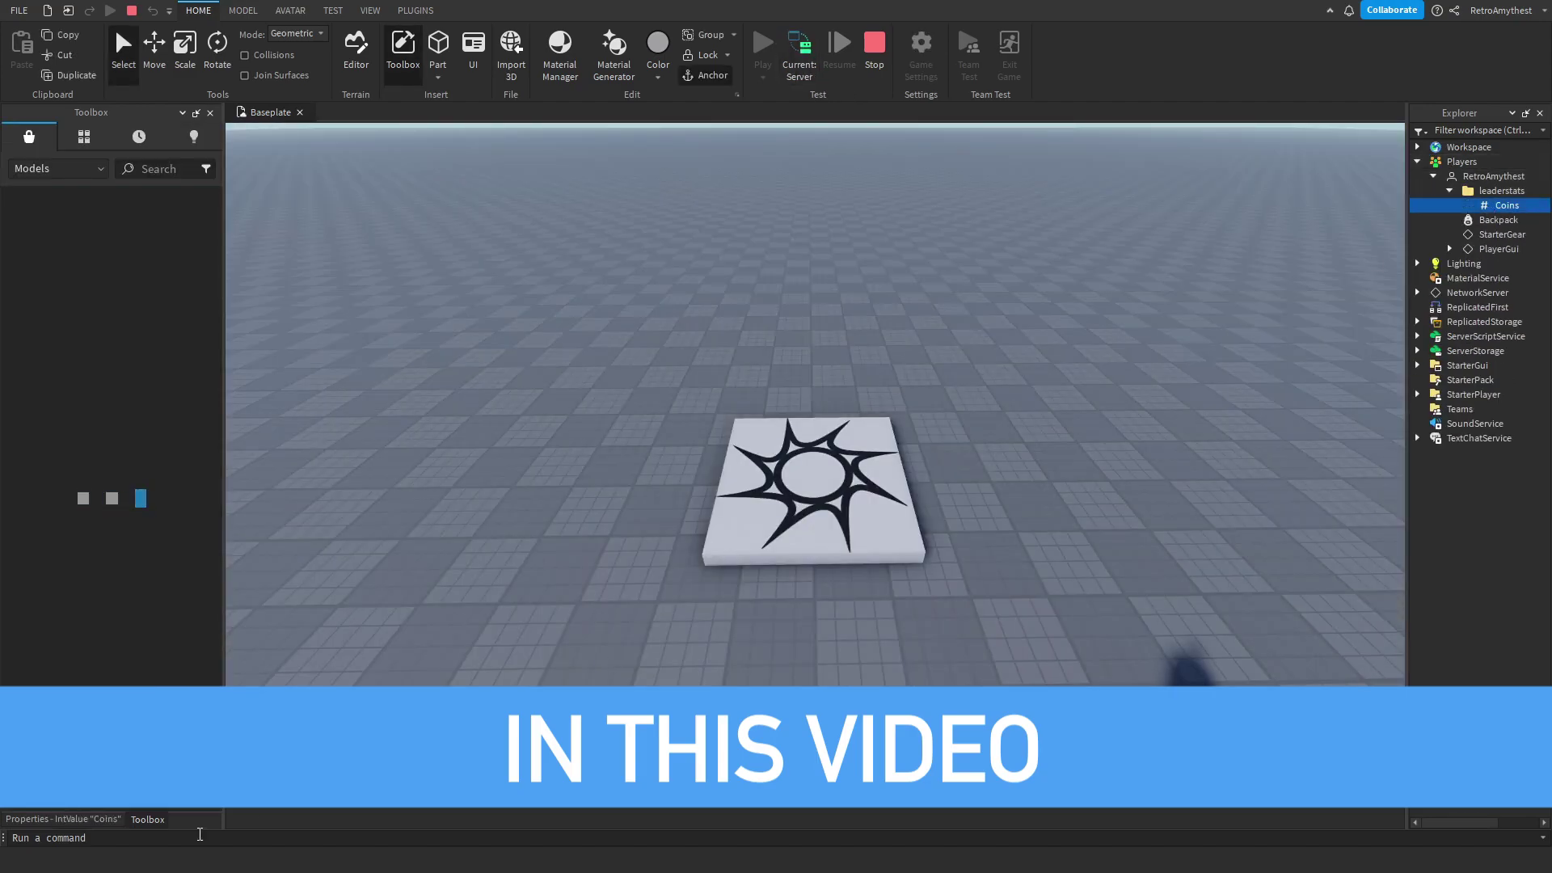
{"action": "left_click", "coordinate": [65, 818]}
{"action": "left_click", "coordinate": [156, 242]}
{"action": "type", "text": "2"}
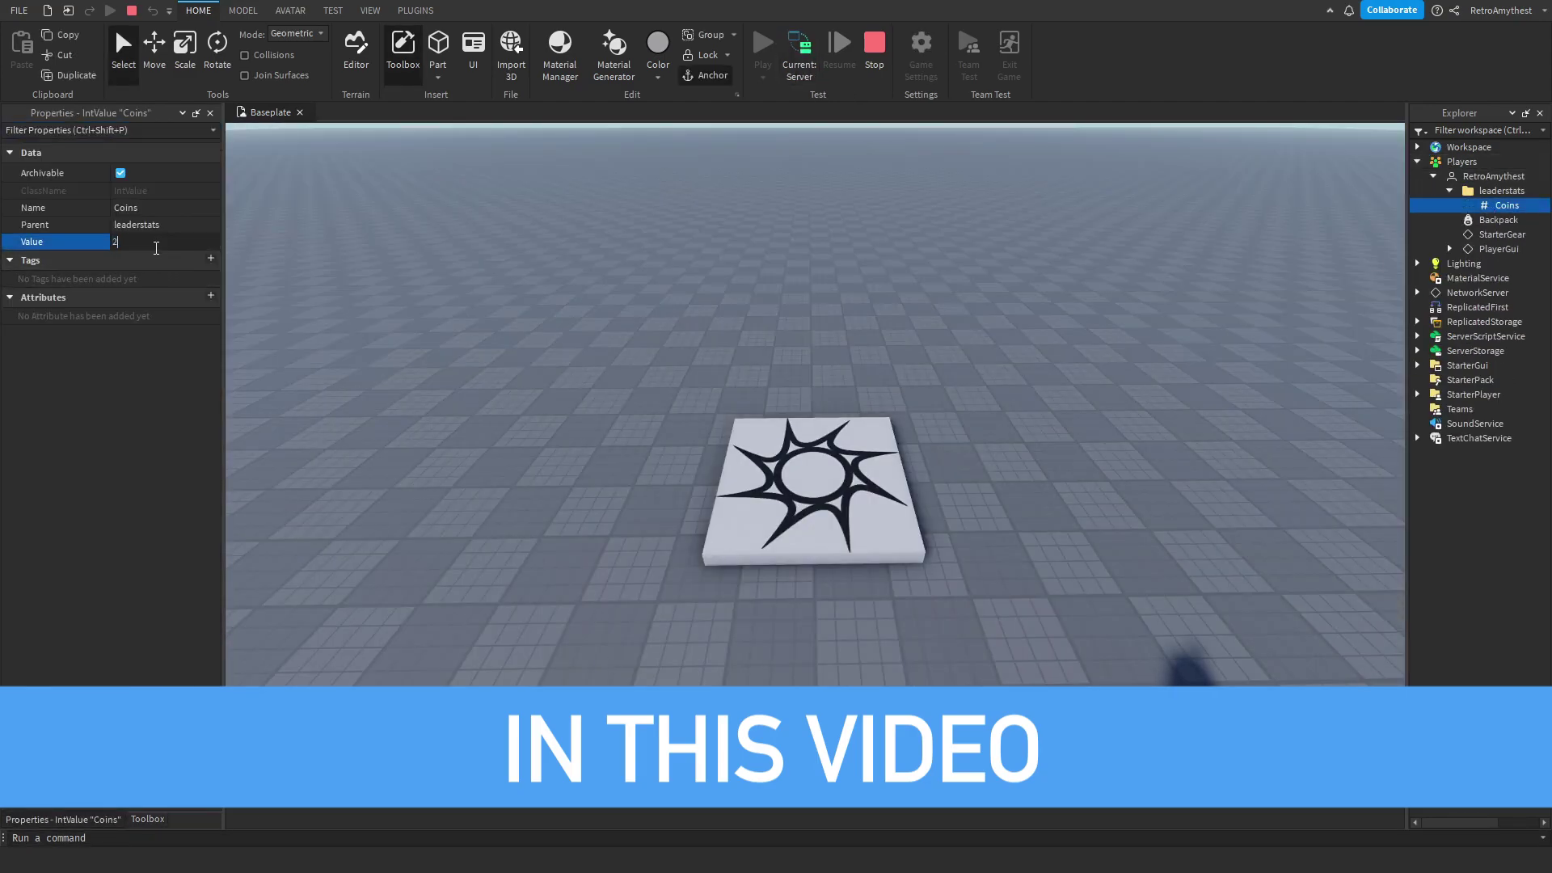
{"action": "type", "text": "50"}
{"action": "key", "text": "Return"}
Step: Return to the client view, buy the sword for 250 coins and close the shop
{"action": "left_click", "coordinate": [815, 46]}
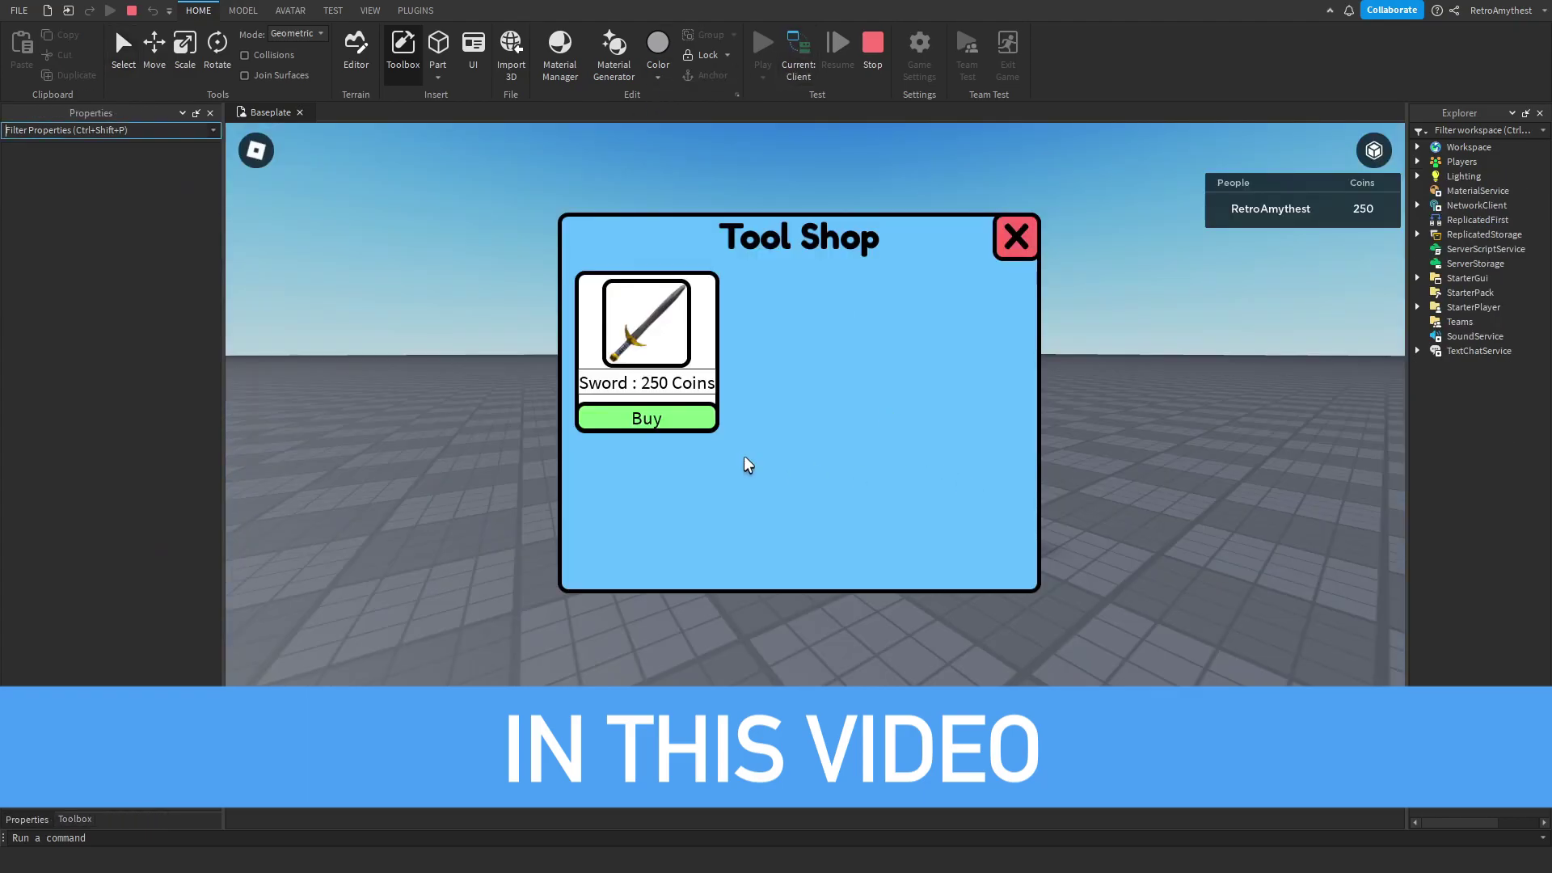
{"action": "left_click", "coordinate": [661, 422]}
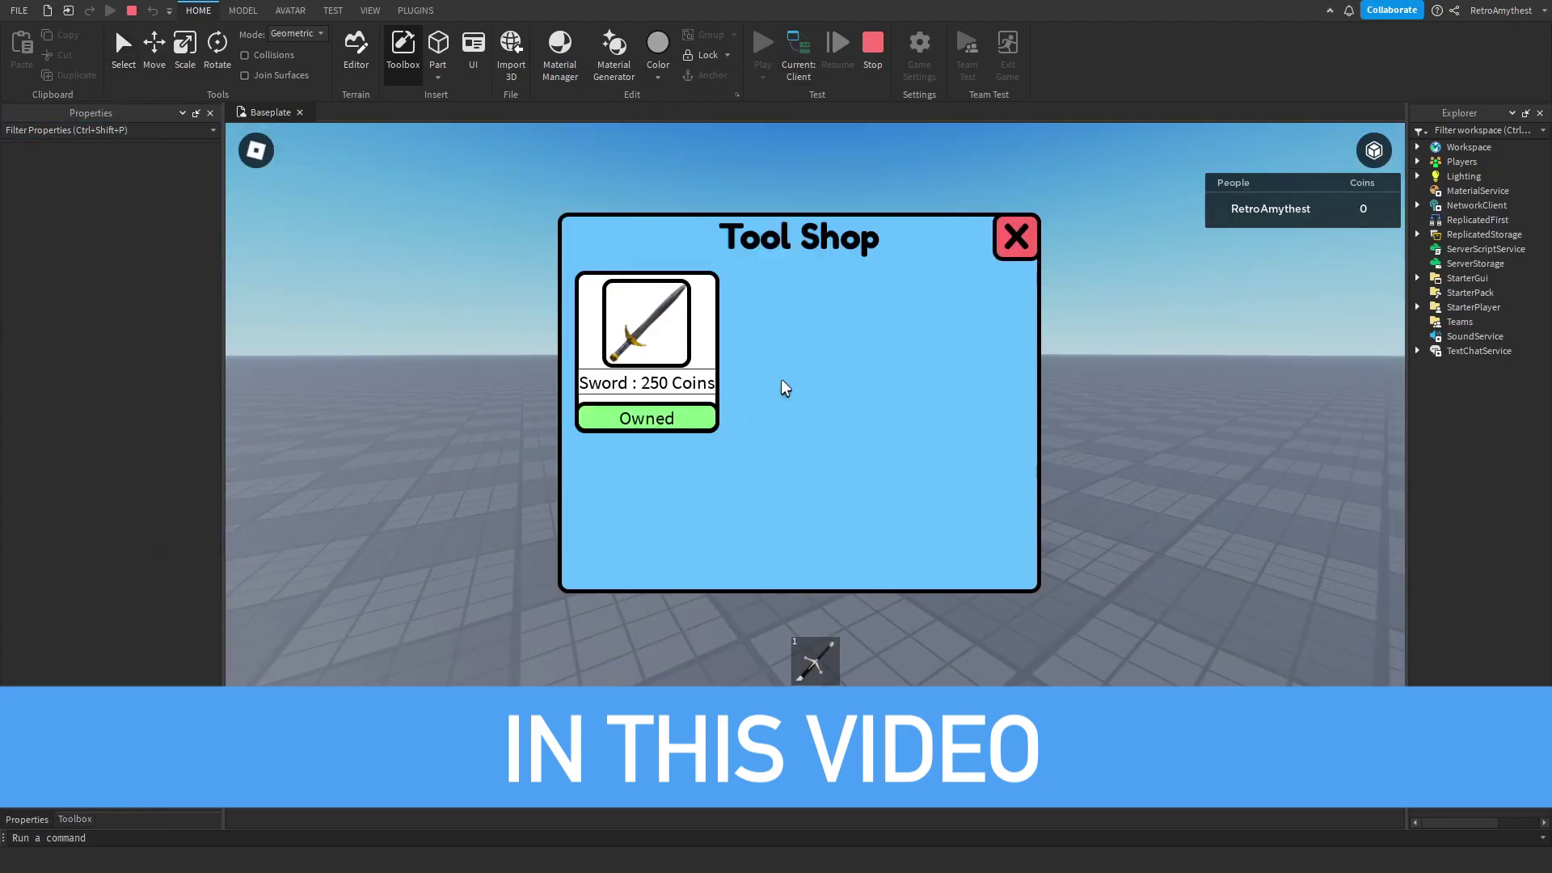
{"action": "left_click", "coordinate": [1015, 238]}
Step: Equip the purchased sword and walk the character around to try it out
{"action": "key", "text": "1"}
{"action": "key", "text": "w"}
{"action": "right_click_drag", "start_coordinate": [915, 451], "coordinate": [823, 472]}
{"action": "key", "text": "1"}
{"action": "key", "text": "s"}
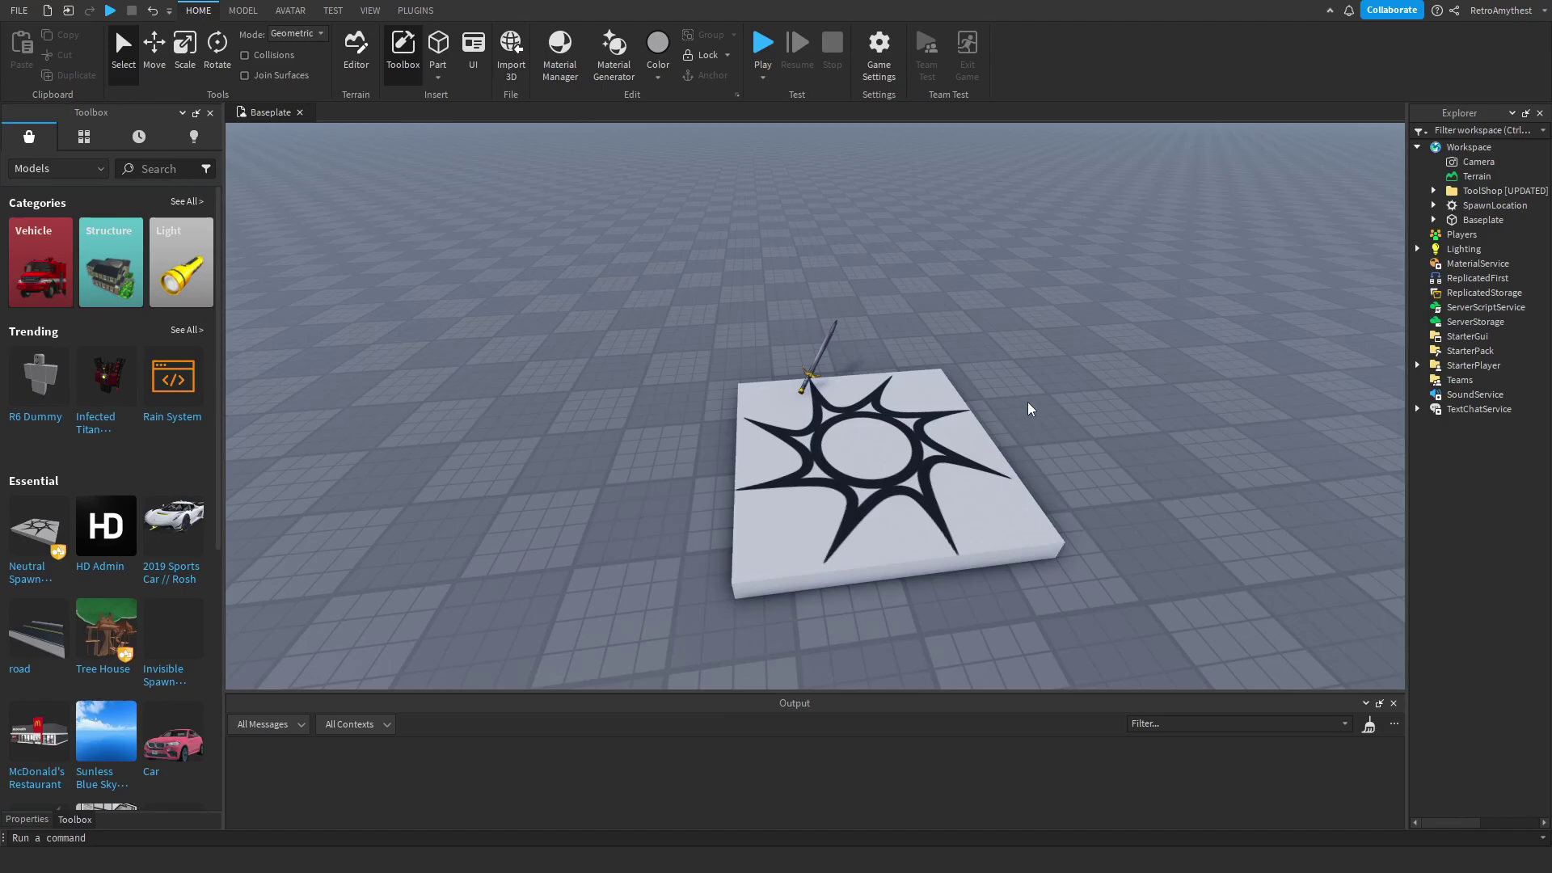
Step: Move the UngroupInReplicatedStorage model from the ToolShop [UPDATED] folder into ReplicatedStorage and ungroup it there
{"action": "left_click", "coordinate": [1436, 190]}
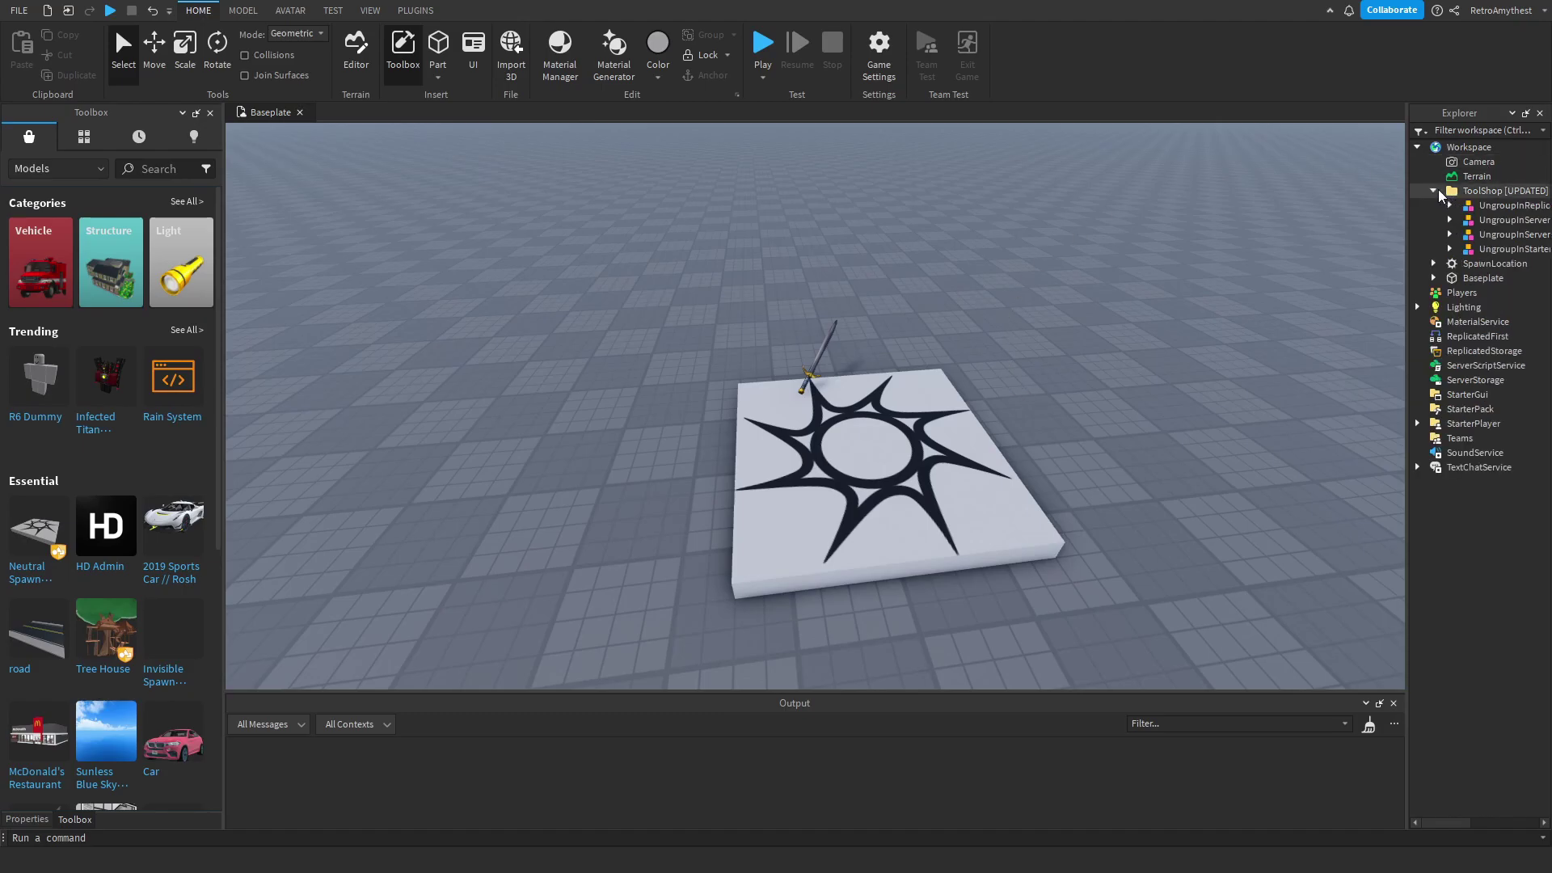
{"action": "left_click", "coordinate": [1487, 207]}
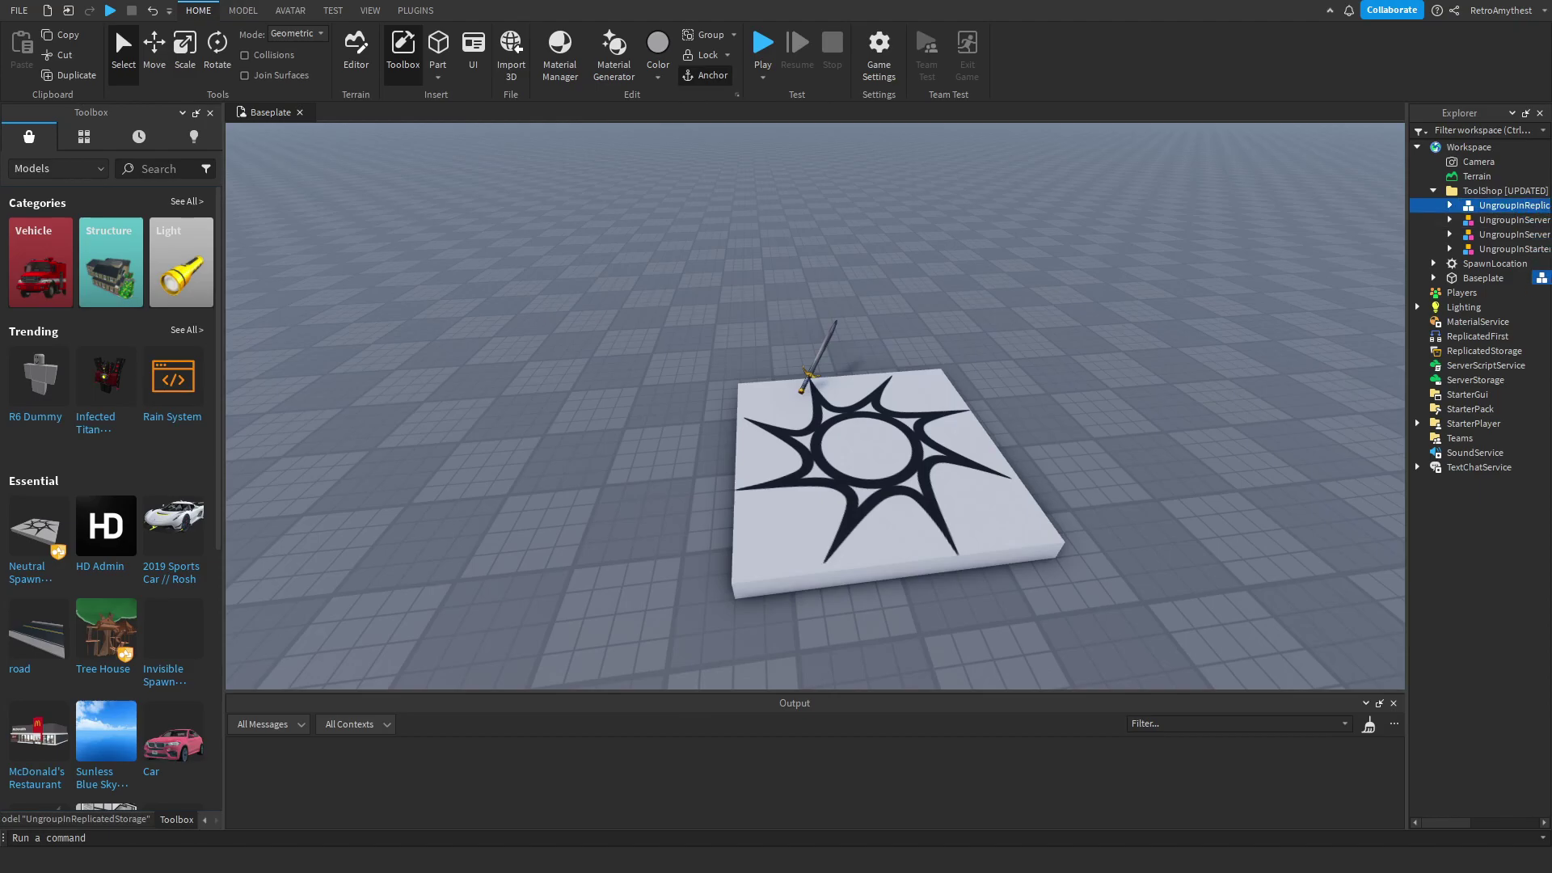
{"action": "left_click_drag", "start_coordinate": [1545, 279], "coordinate": [1494, 353]}
{"action": "right_click", "coordinate": [1484, 351]}
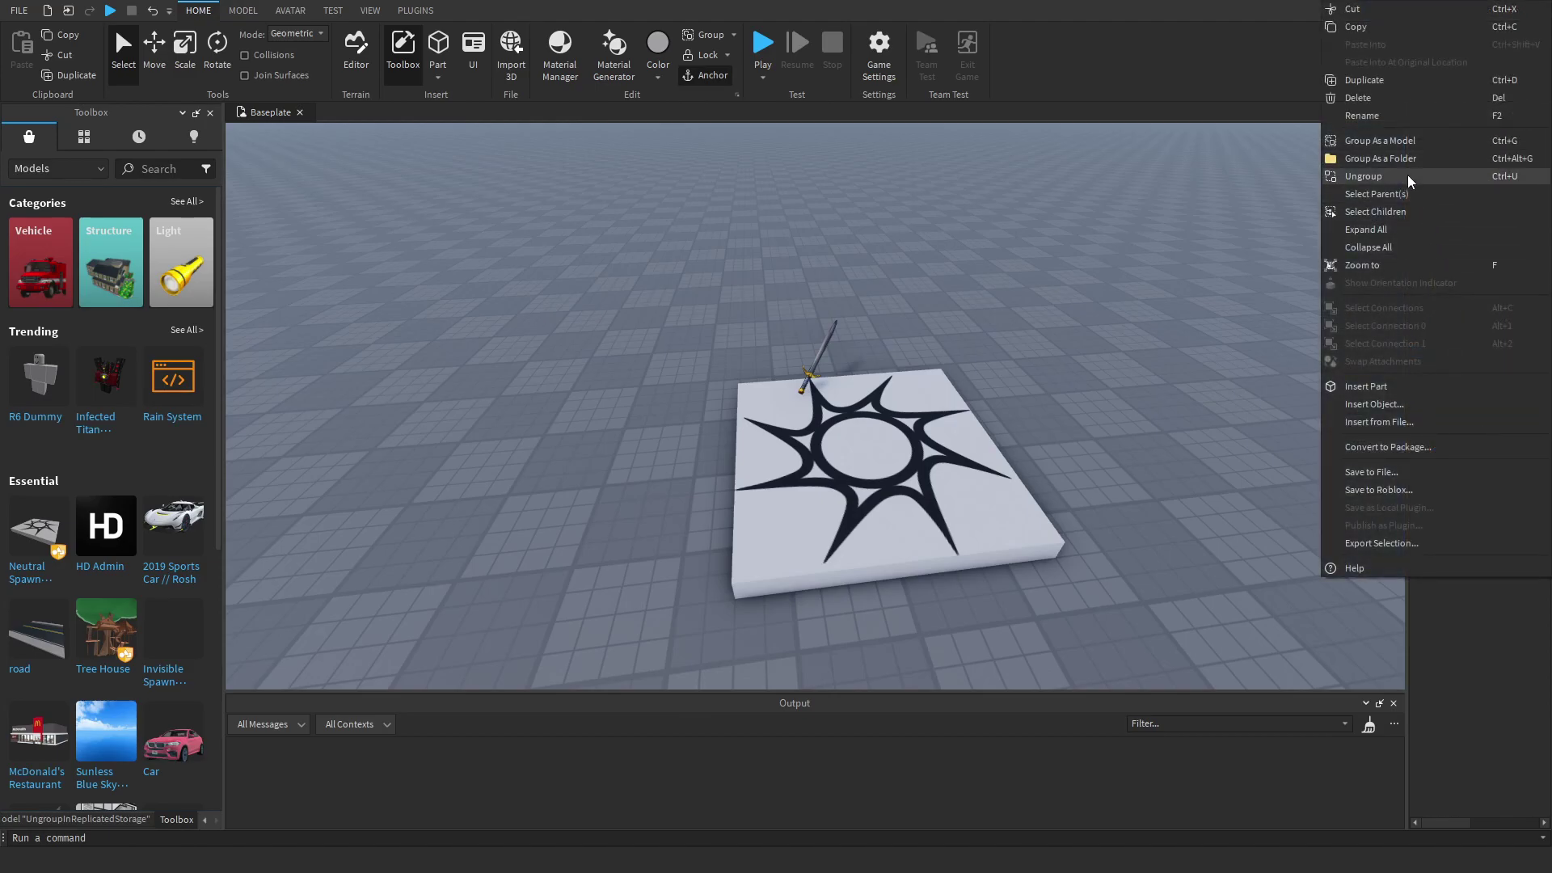
{"action": "left_click", "coordinate": [1408, 176]}
Step: Move the server script model from the ToolShop [UPDATED] folder into ServerScriptService and ungroup it
{"action": "left_click_drag", "start_coordinate": [1481, 208], "coordinate": [1500, 365]}
{"action": "right_click", "coordinate": [1501, 366]}
{"action": "left_click", "coordinate": [1392, 178]}
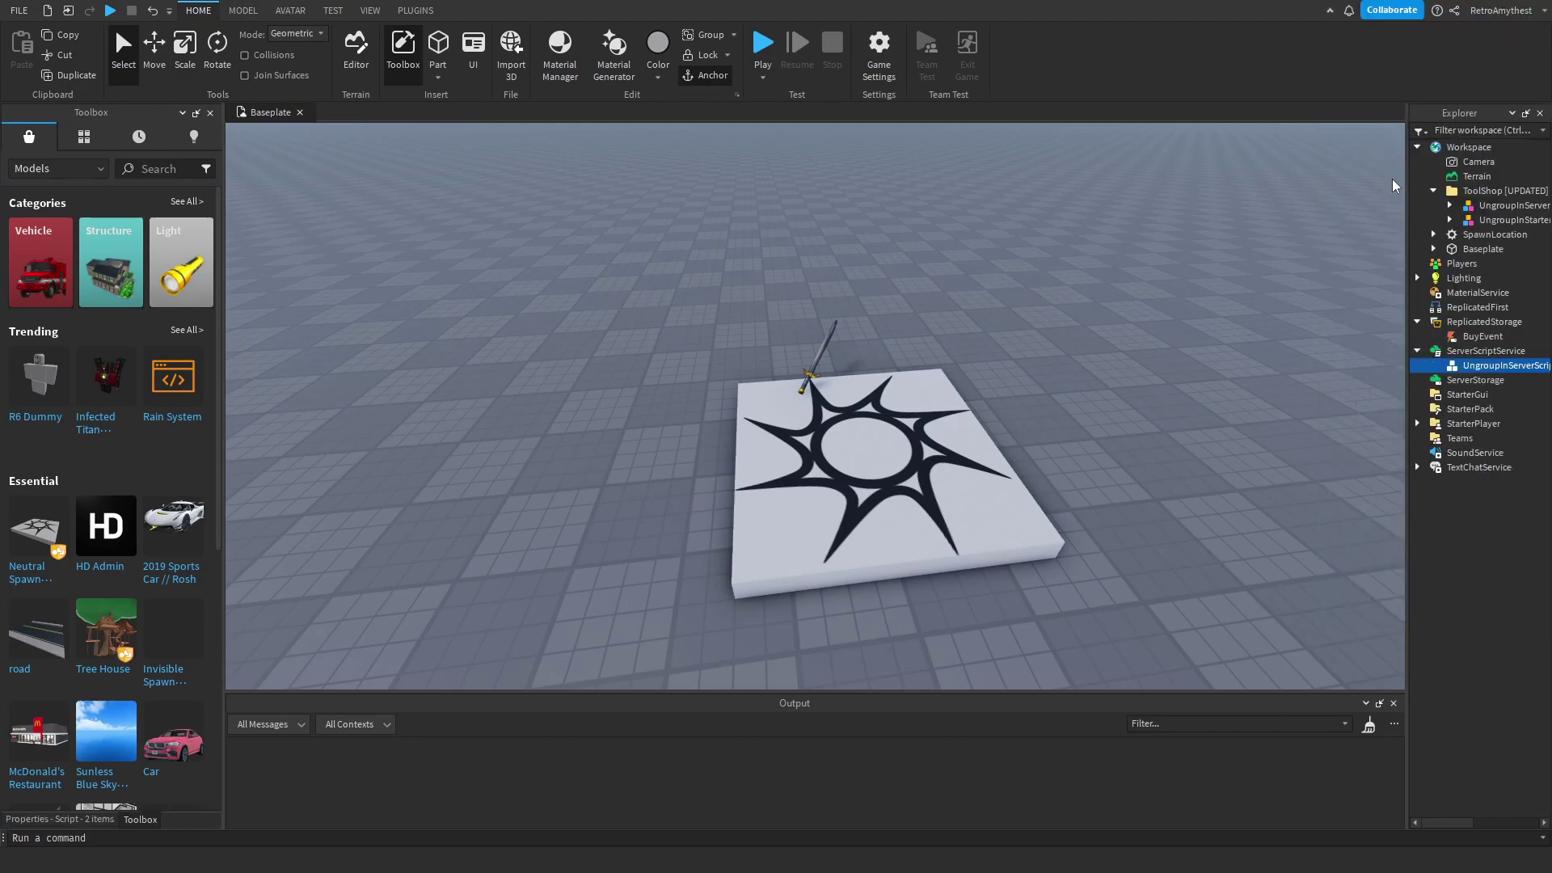
Step: Move the remaining UngroupInServer model from the ToolShop [UPDATED] folder into ServerStorage and ungroup it
{"action": "left_click_drag", "start_coordinate": [1491, 207], "coordinate": [1487, 410]}
{"action": "right_click", "coordinate": [1481, 396]}
{"action": "left_click", "coordinate": [1381, 174]}
Step: Move the last model, UngroupInStarter, from the ToolShop [UPDATED] folder into StarterGui and ungroup it
{"action": "left_click", "coordinate": [1483, 207]}
{"action": "right_click", "coordinate": [1488, 411]}
{"action": "left_click", "coordinate": [1403, 181]}
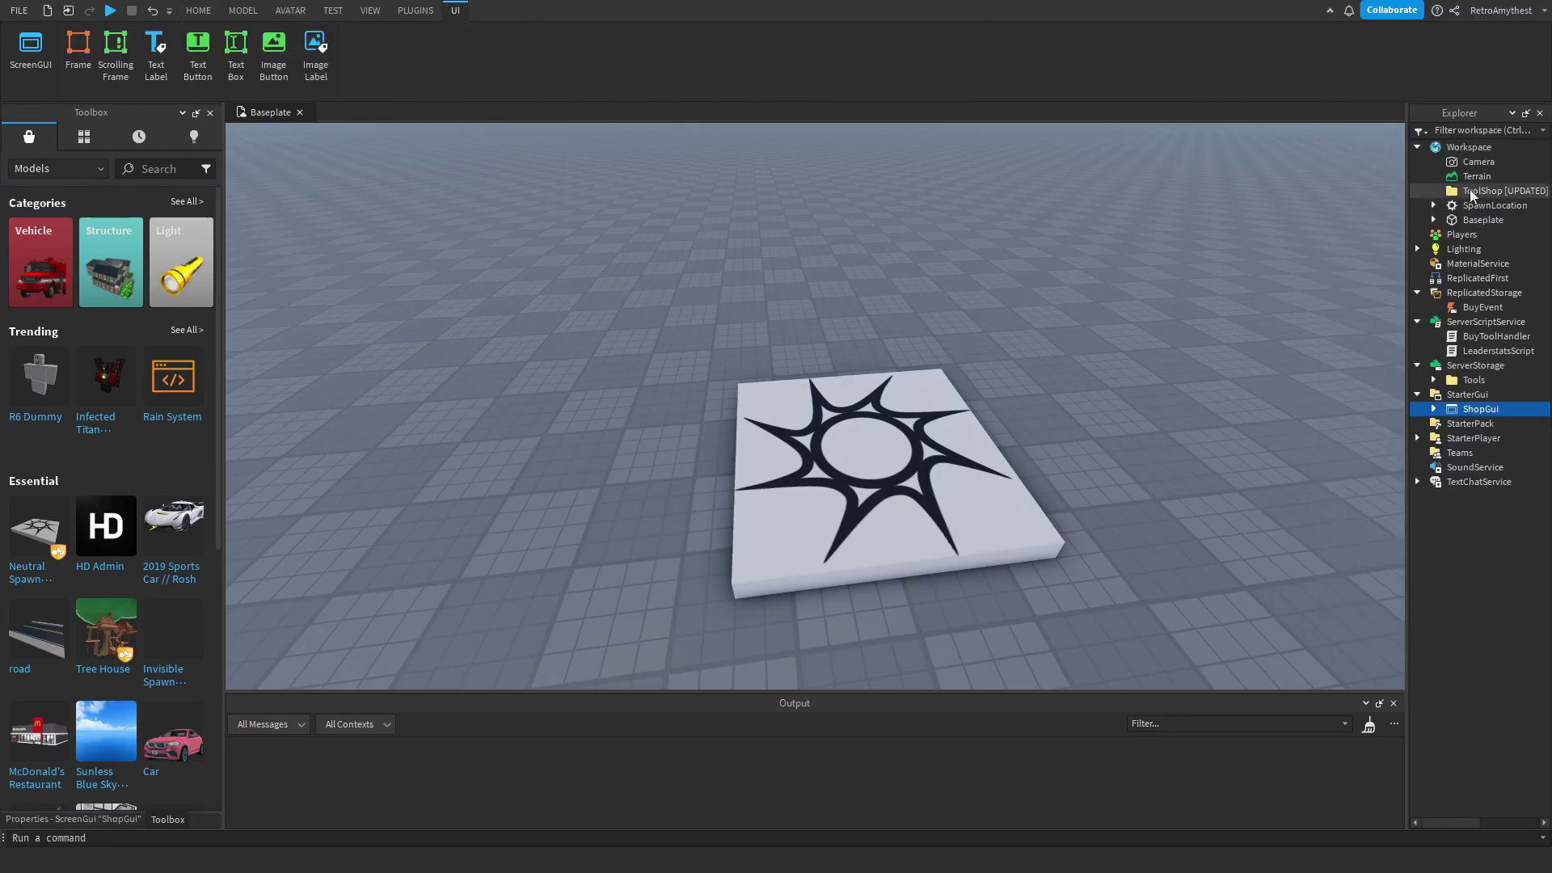
Step: Delete the emptied ToolShop [UPDATED] folder from the Workspace
{"action": "left_click", "coordinate": [1470, 189]}
{"action": "key", "text": "Delete"}
{"action": "scroll", "coordinate": [934, 323], "scroll_direction": "down", "scroll_amount": 3}
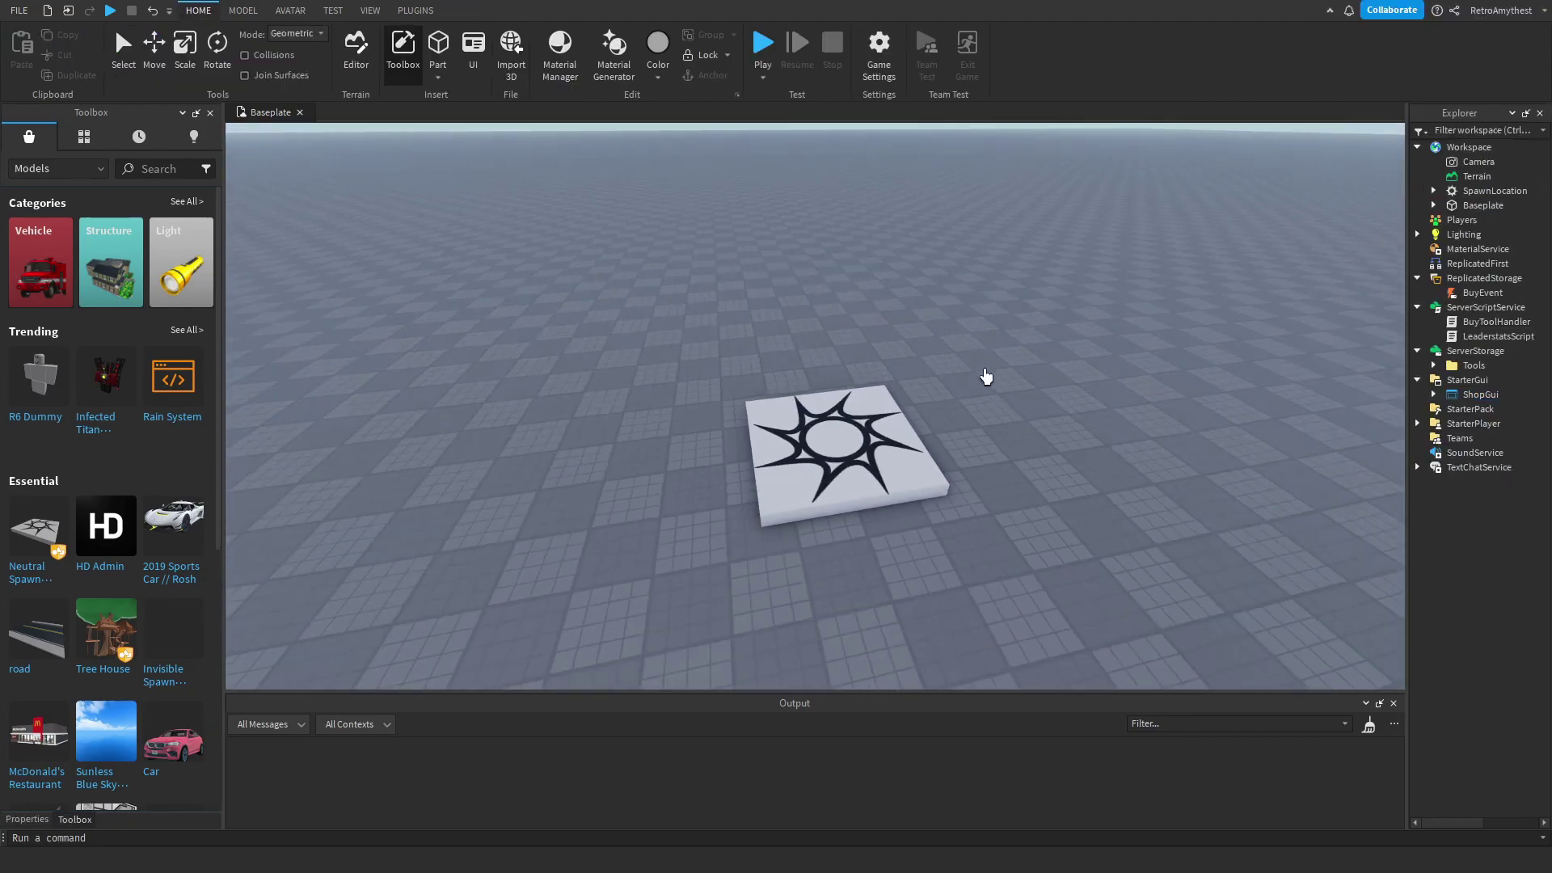
{"action": "right_click_drag", "start_coordinate": [986, 385], "coordinate": [986, 385]}
{"action": "key", "text": "w"}
{"action": "key", "text": "s"}
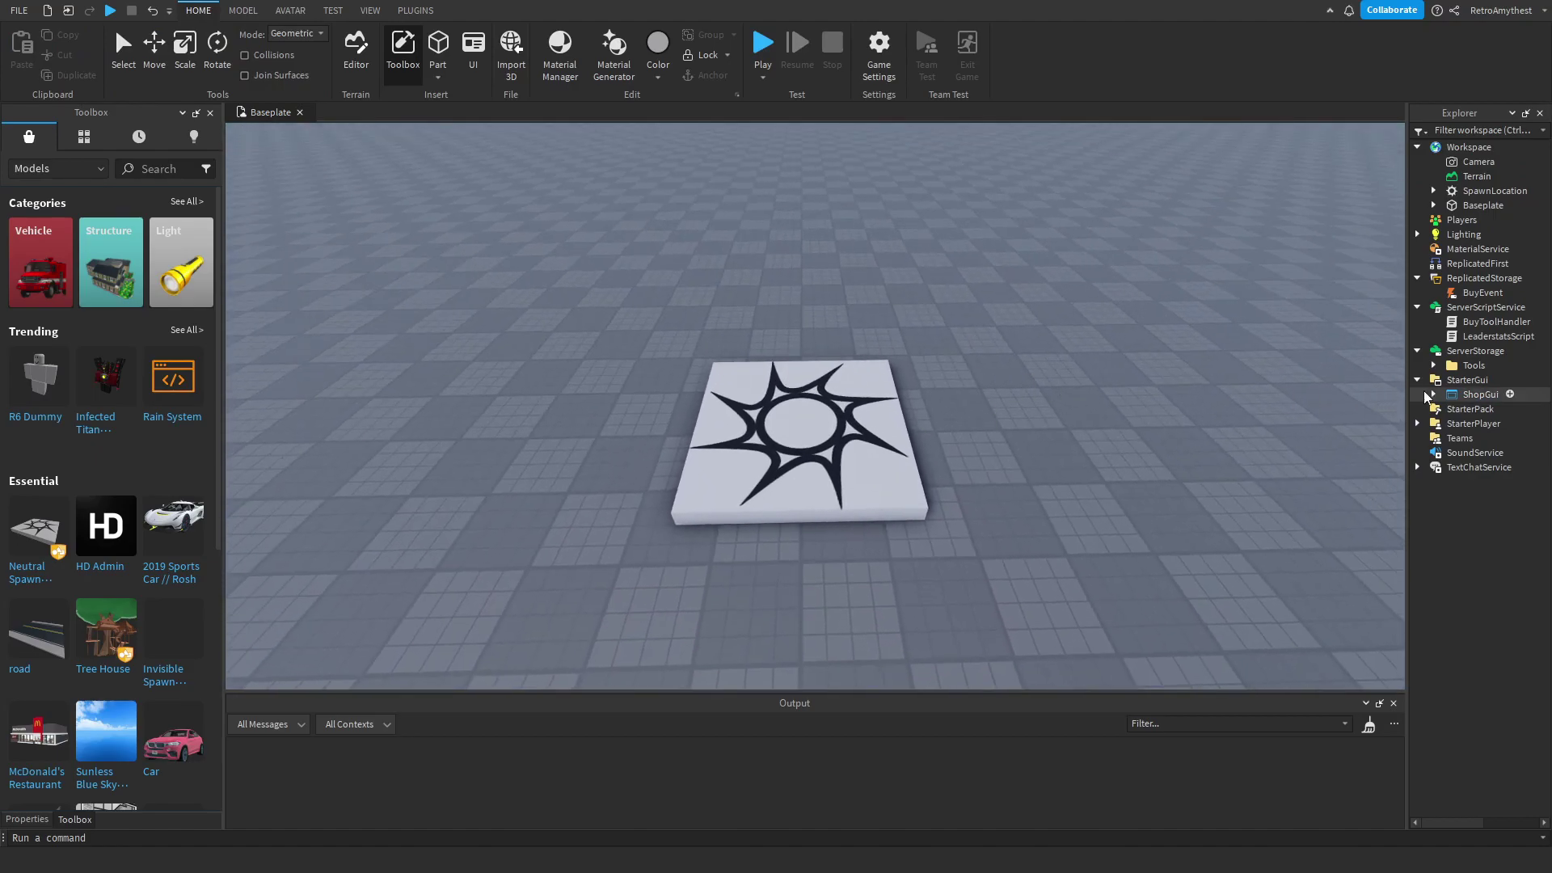
Step: Make the ShopFrame inside StarterGui's ShopGui visible
{"action": "left_click", "coordinate": [1424, 394]}
{"action": "left_click", "coordinate": [1432, 394]}
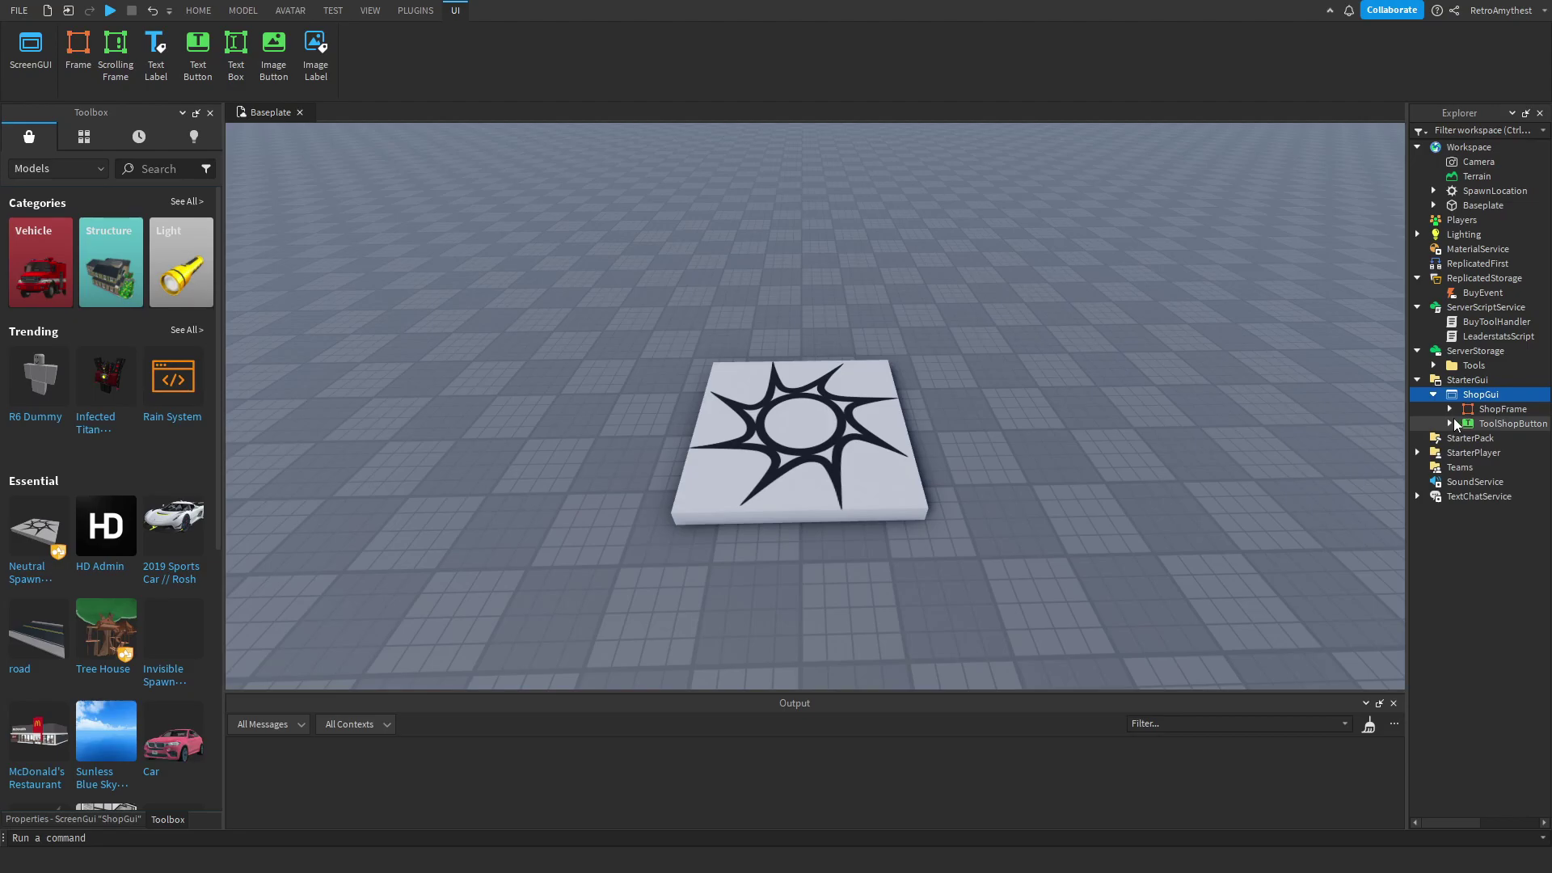
{"action": "left_click", "coordinate": [1454, 410]}
{"action": "left_click", "coordinate": [134, 818]}
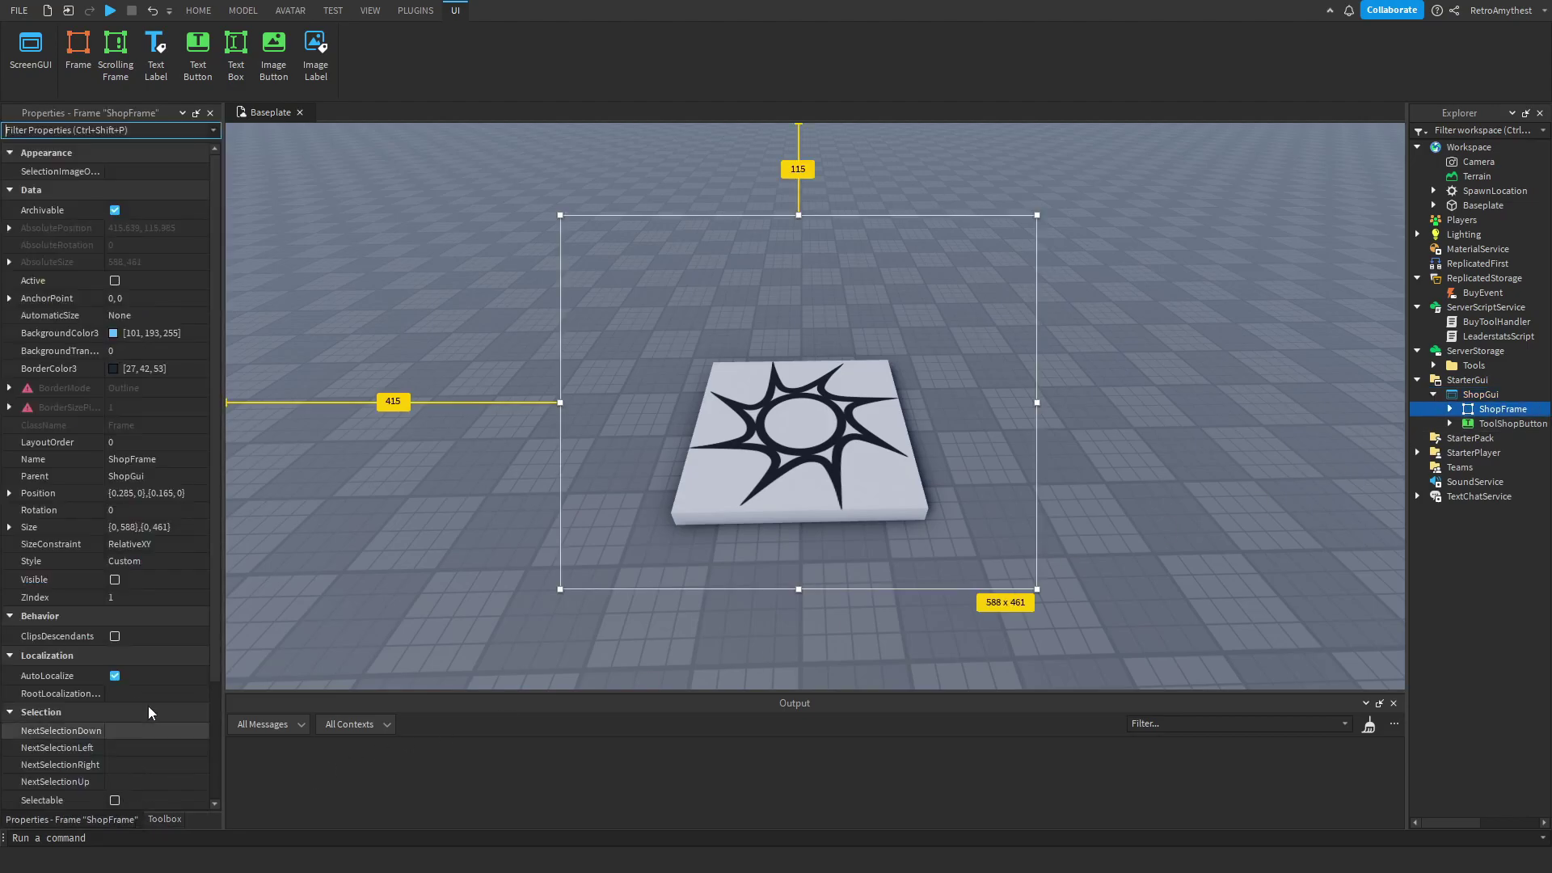
{"action": "left_click", "coordinate": [152, 578]}
Step: Duplicate the Sword frame in ShopFrame and place the copy beside the original, at a position of about {0.355, 0},{0.154, 0}
{"action": "left_click", "coordinate": [1450, 409]}
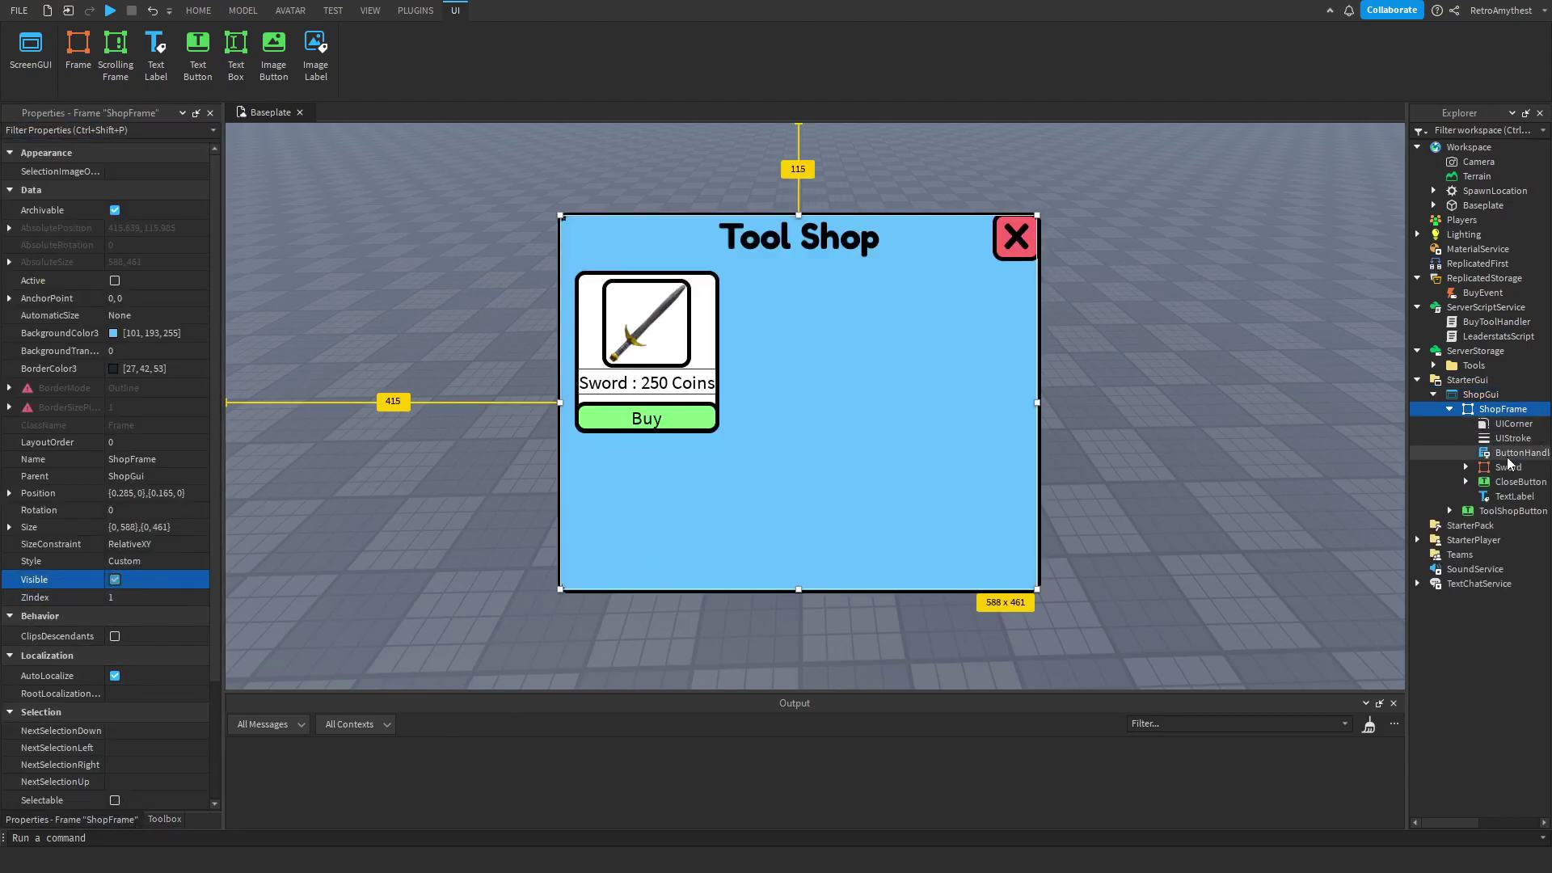
{"action": "left_click", "coordinate": [1479, 468]}
{"action": "key", "text": "ctrl+d"}
{"action": "left_click_drag", "start_coordinate": [699, 322], "coordinate": [848, 320]}
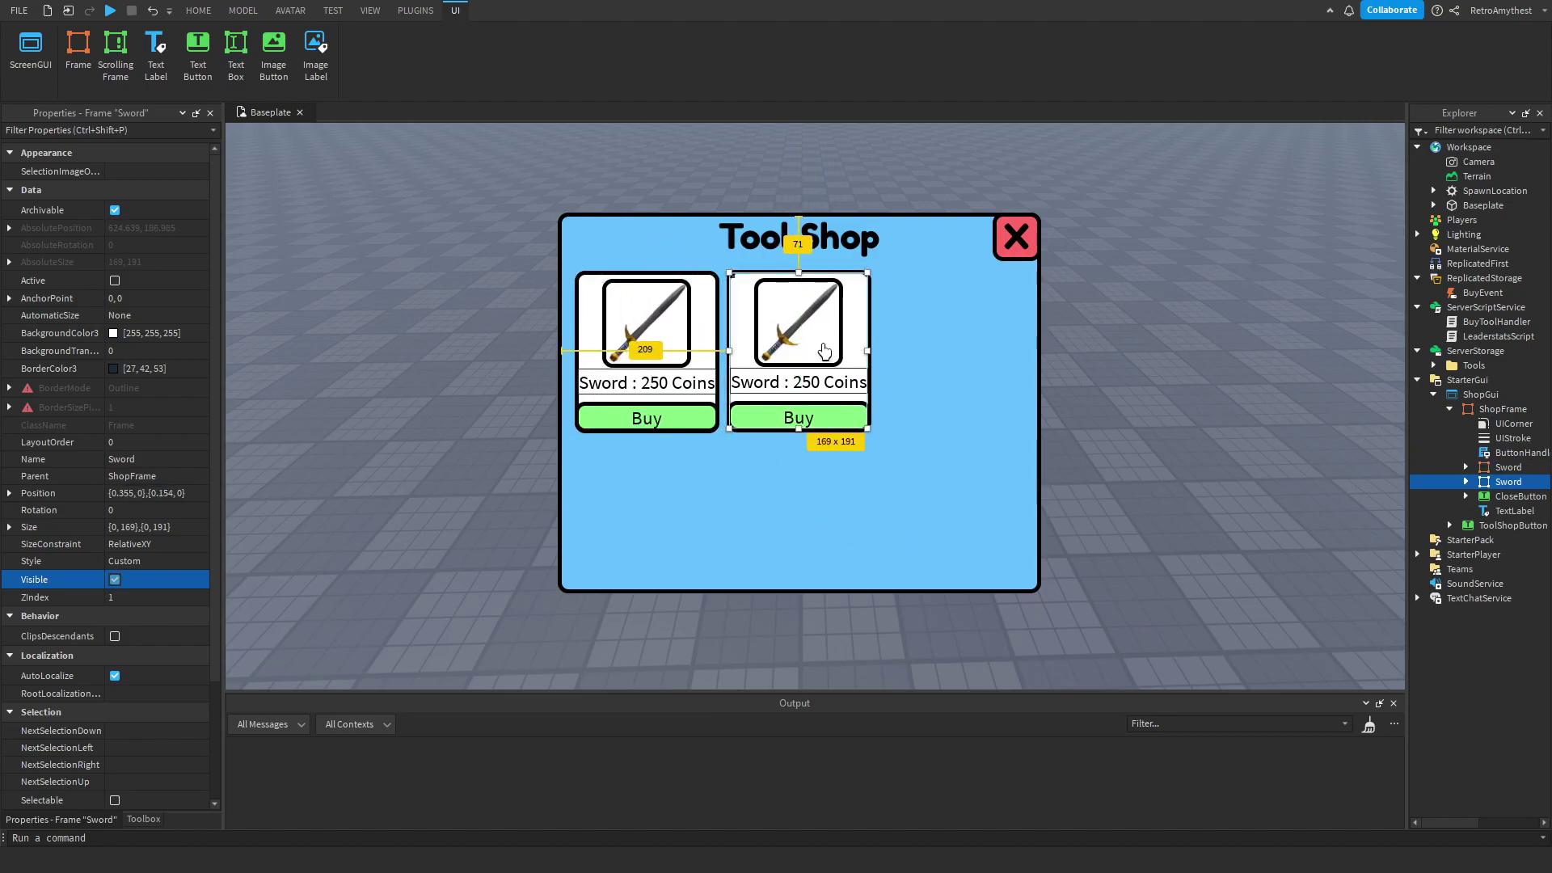
Step: Search the Toolbox models for "handgun", insert the Pistol / Handgun tool and move it into ServerStorage's Tools folder
{"action": "left_click", "coordinate": [143, 818]}
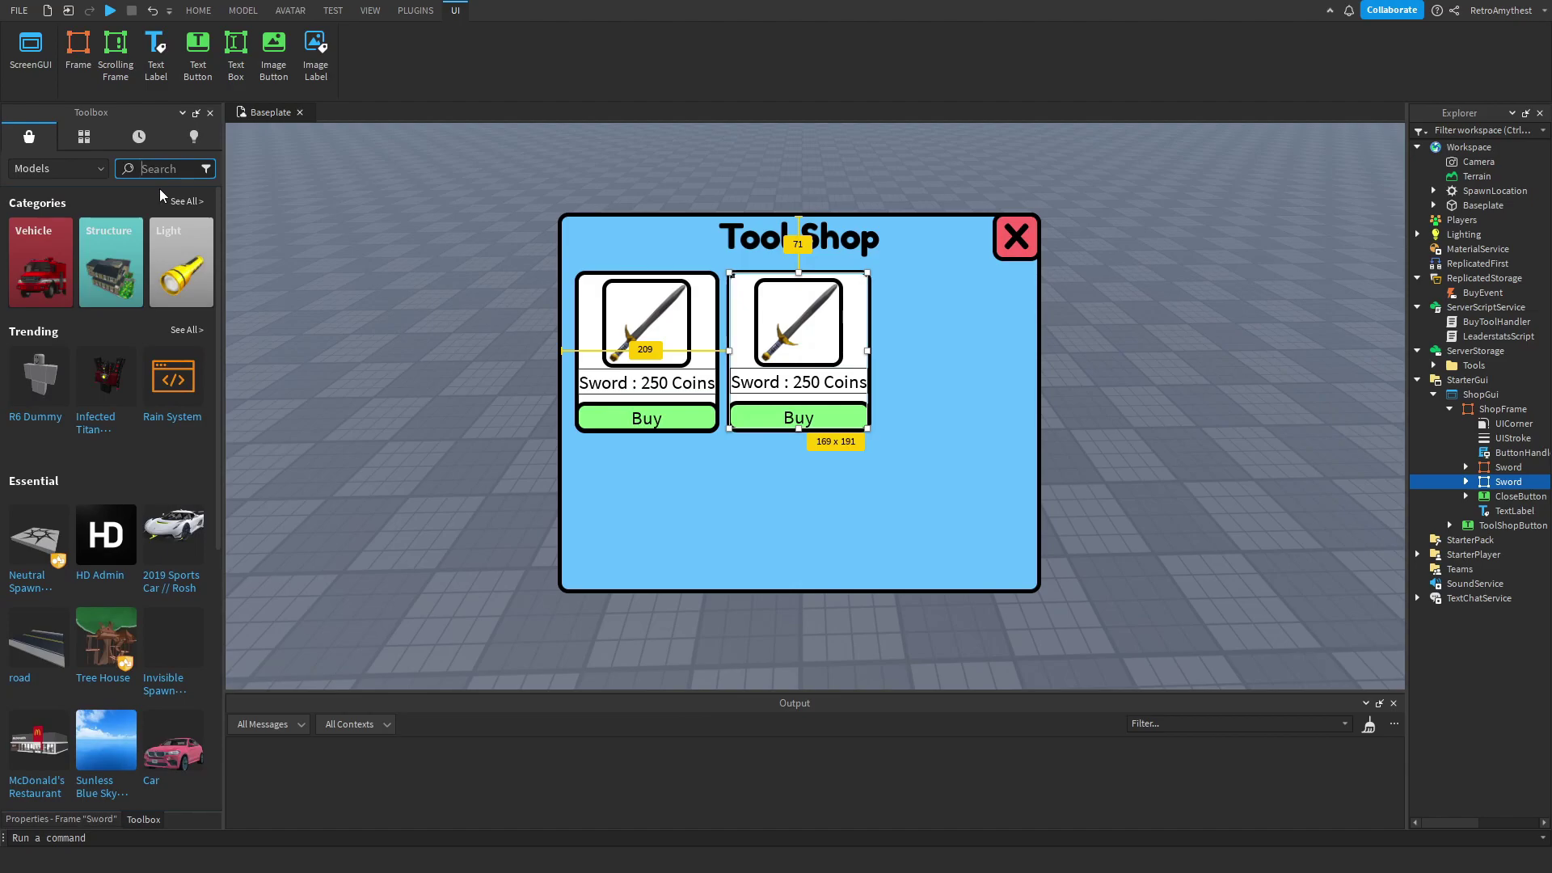
{"action": "type", "text": "handgun"}
{"action": "key", "text": "Return"}
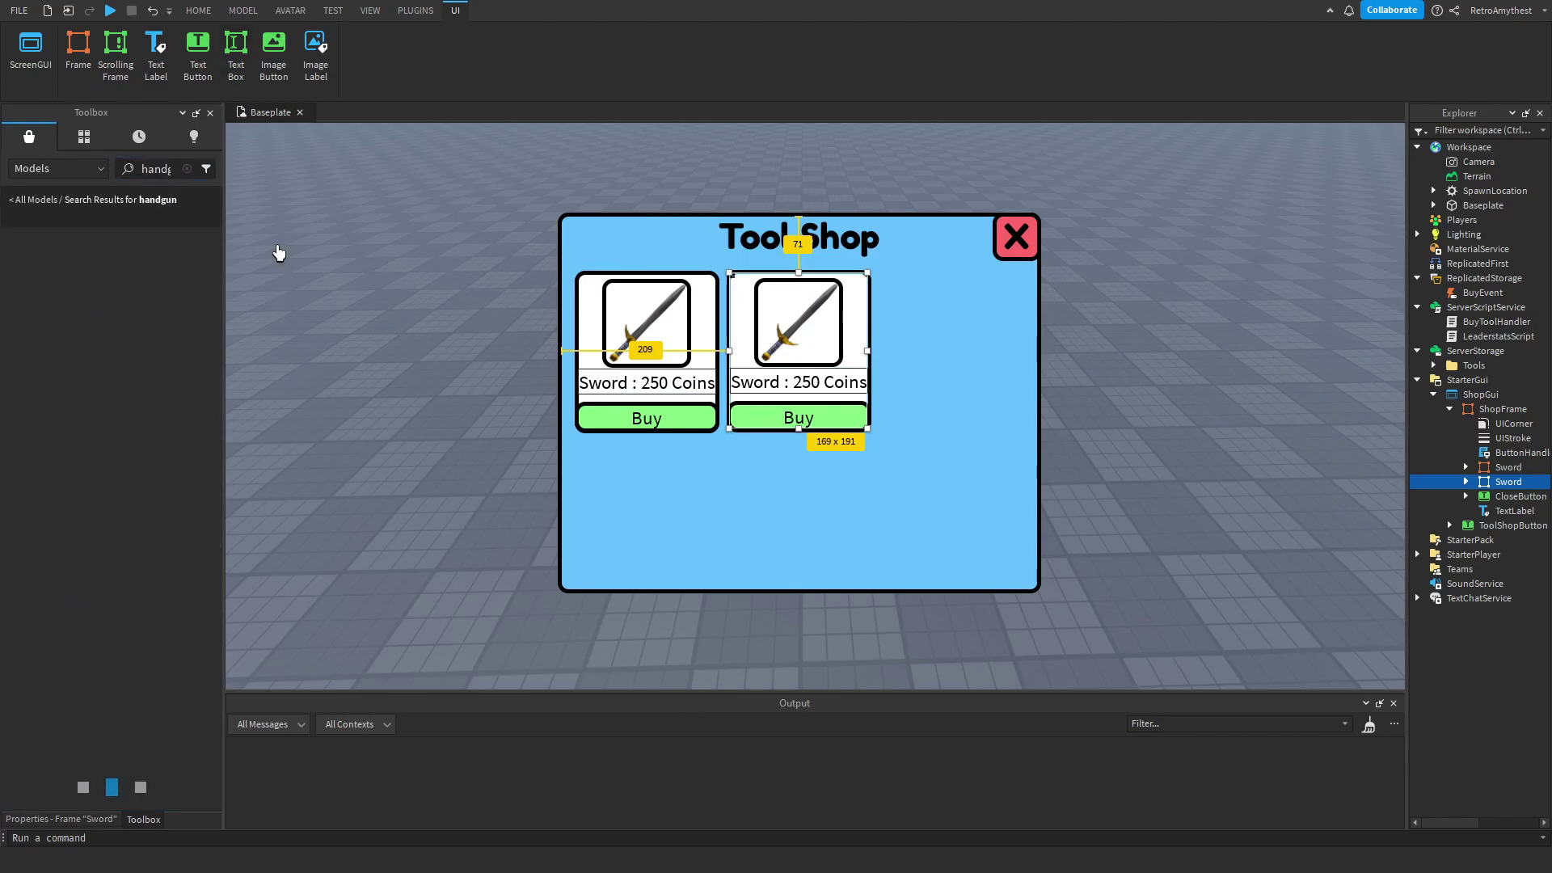
{"action": "left_click", "coordinate": [48, 287]}
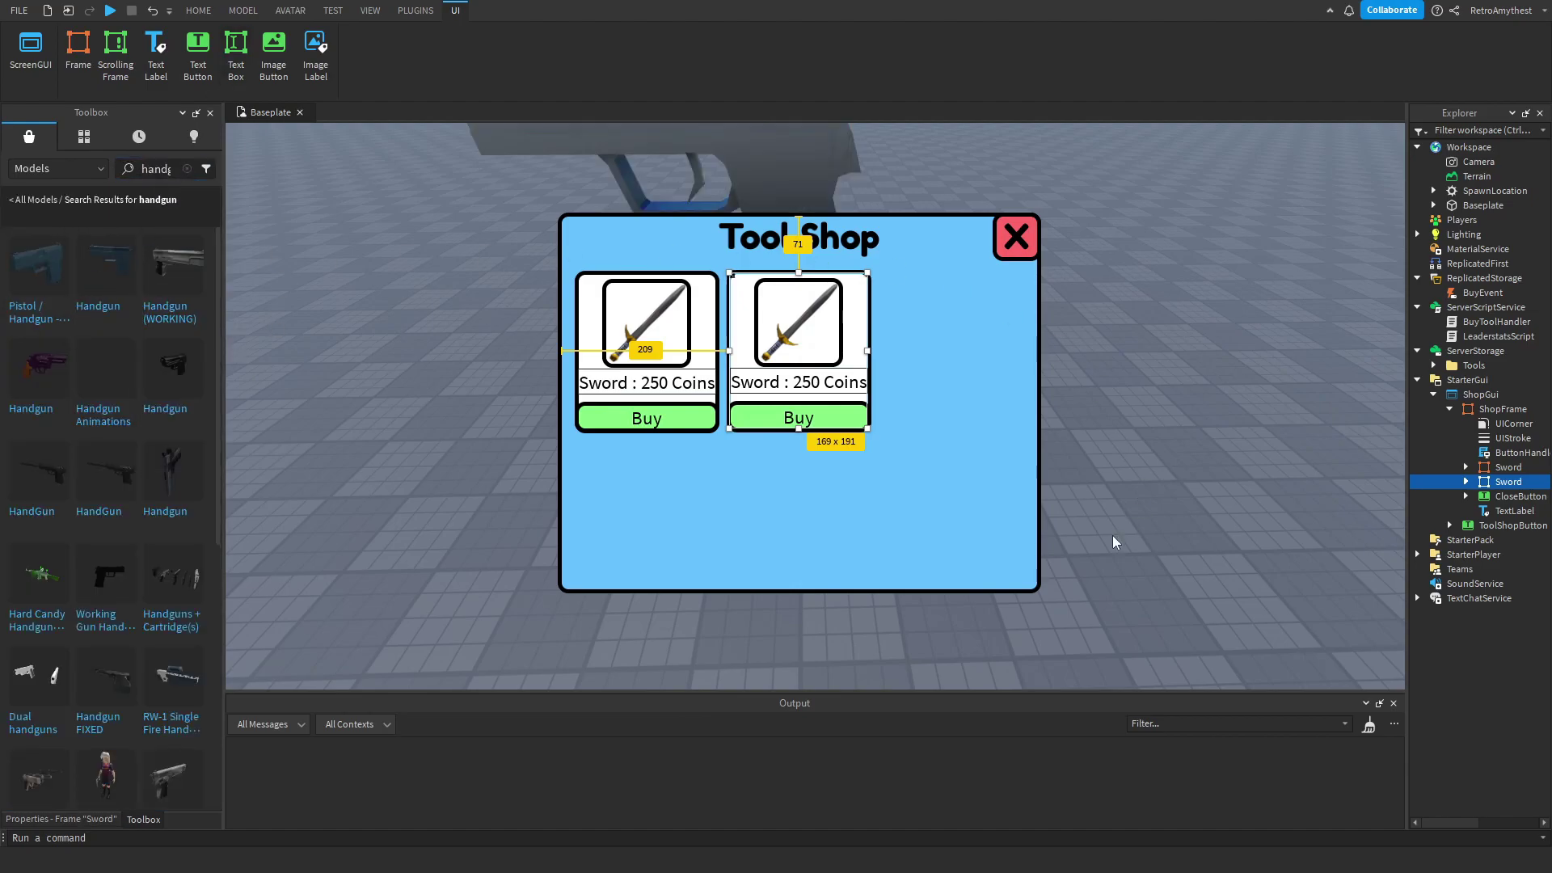
{"action": "left_click", "coordinate": [835, 453]}
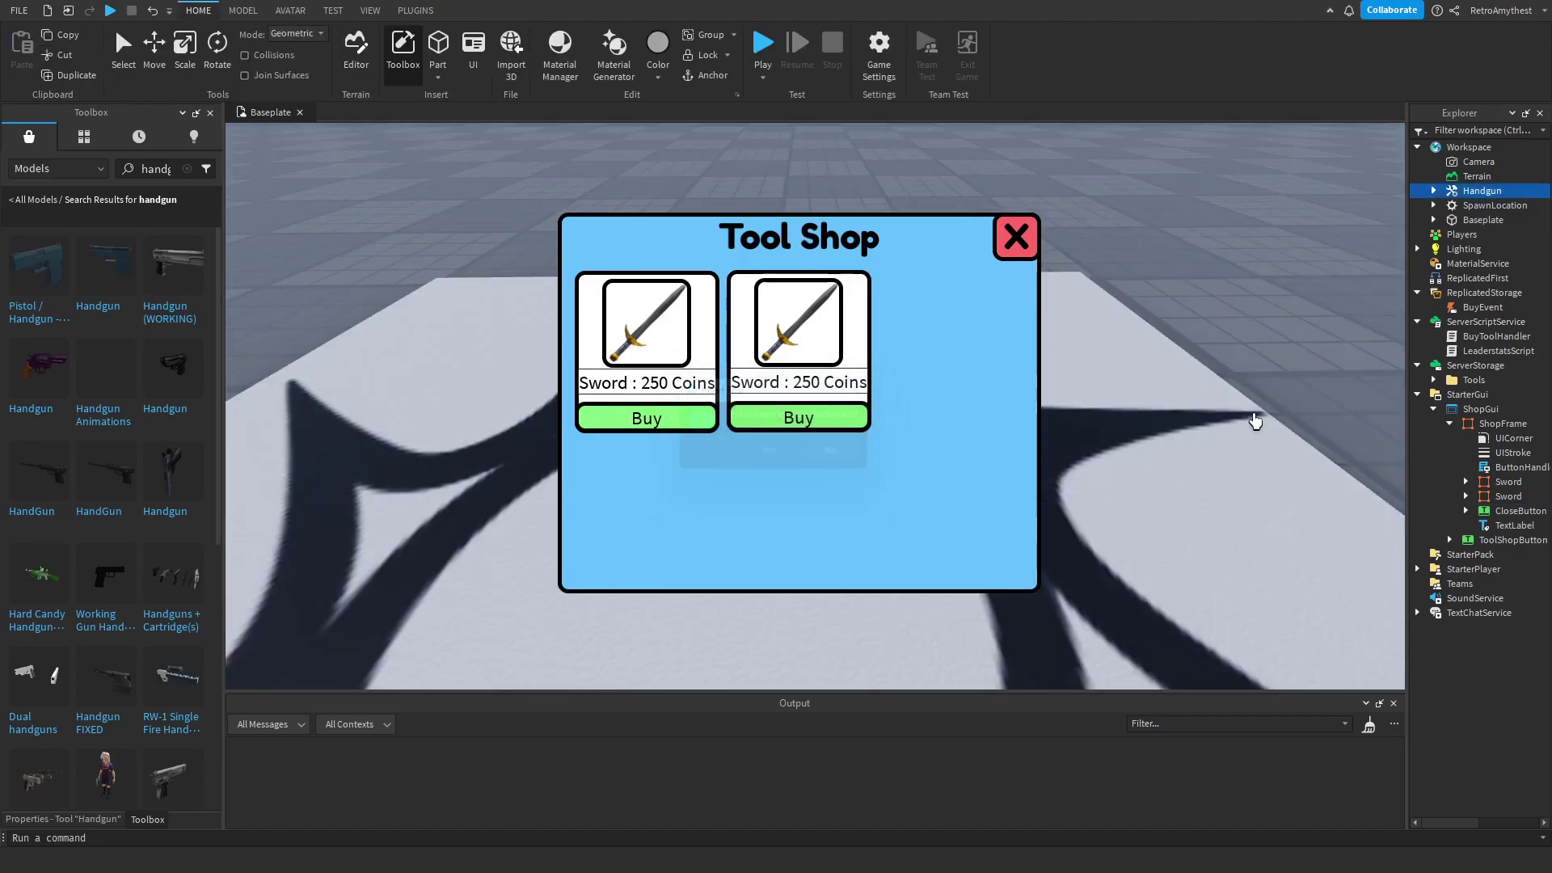
{"action": "left_click_drag", "start_coordinate": [1519, 232], "coordinate": [1487, 380]}
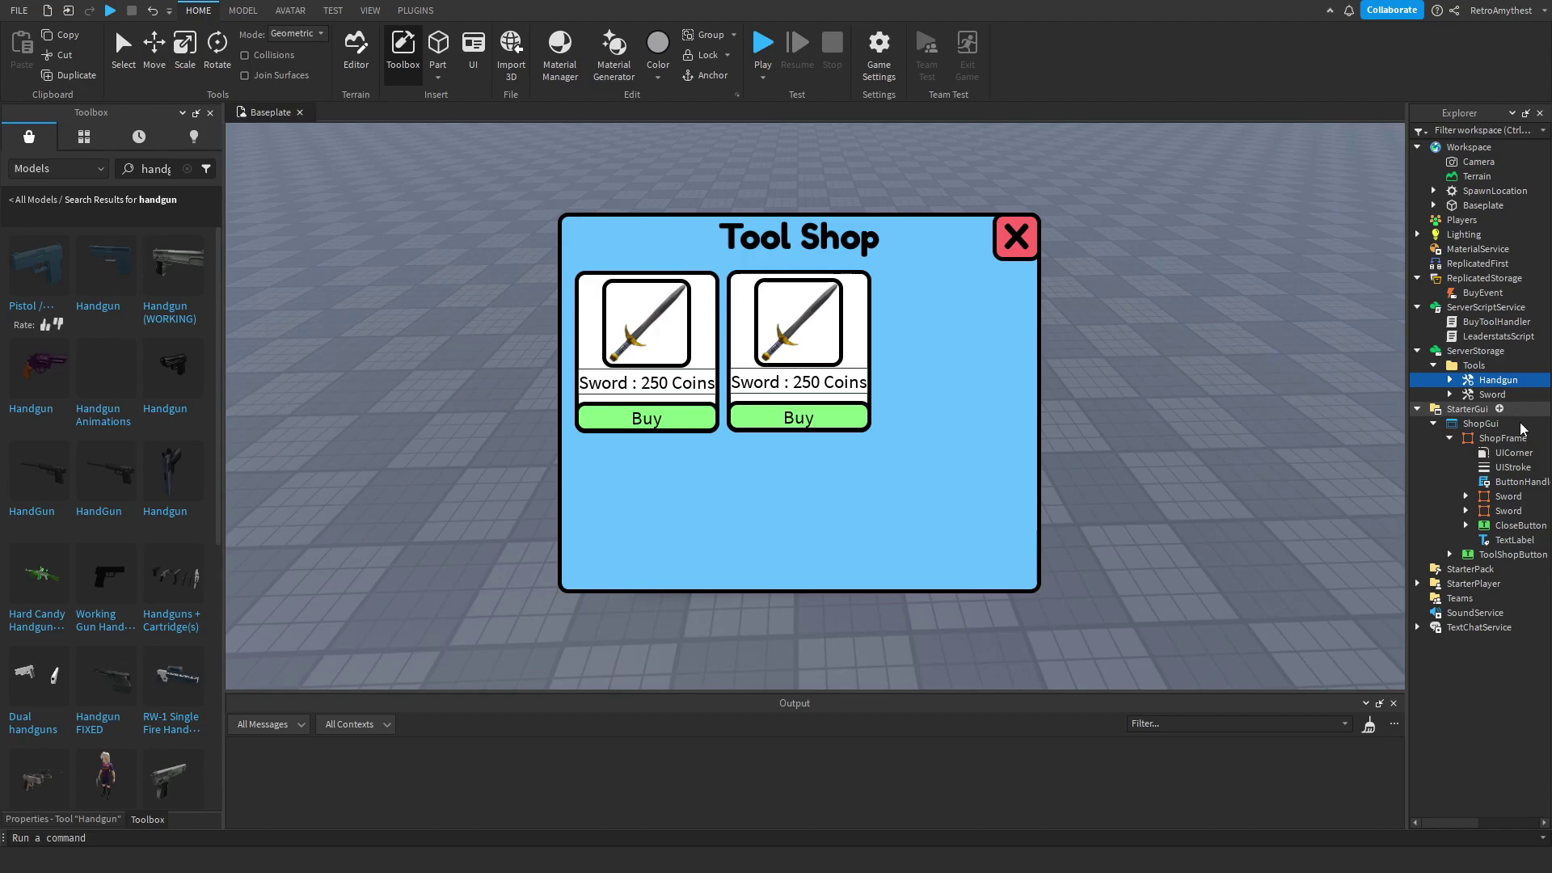
Step: Rename the duplicated Sword frame to Handgun and set its Price value to 500
{"action": "right_click", "coordinate": [1510, 518]}
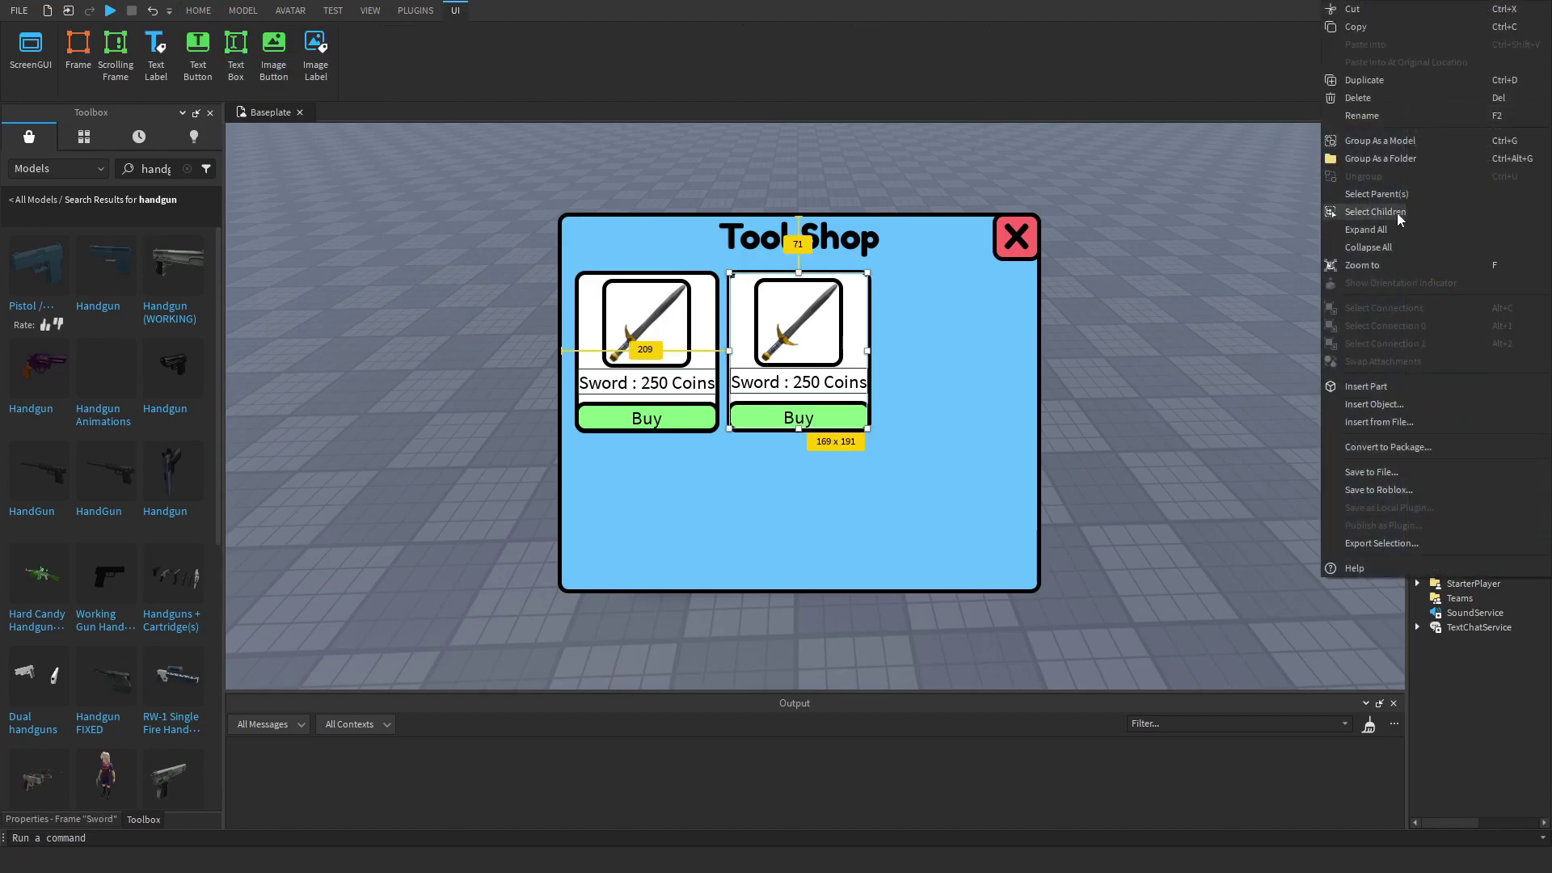
{"action": "left_click", "coordinate": [1417, 139]}
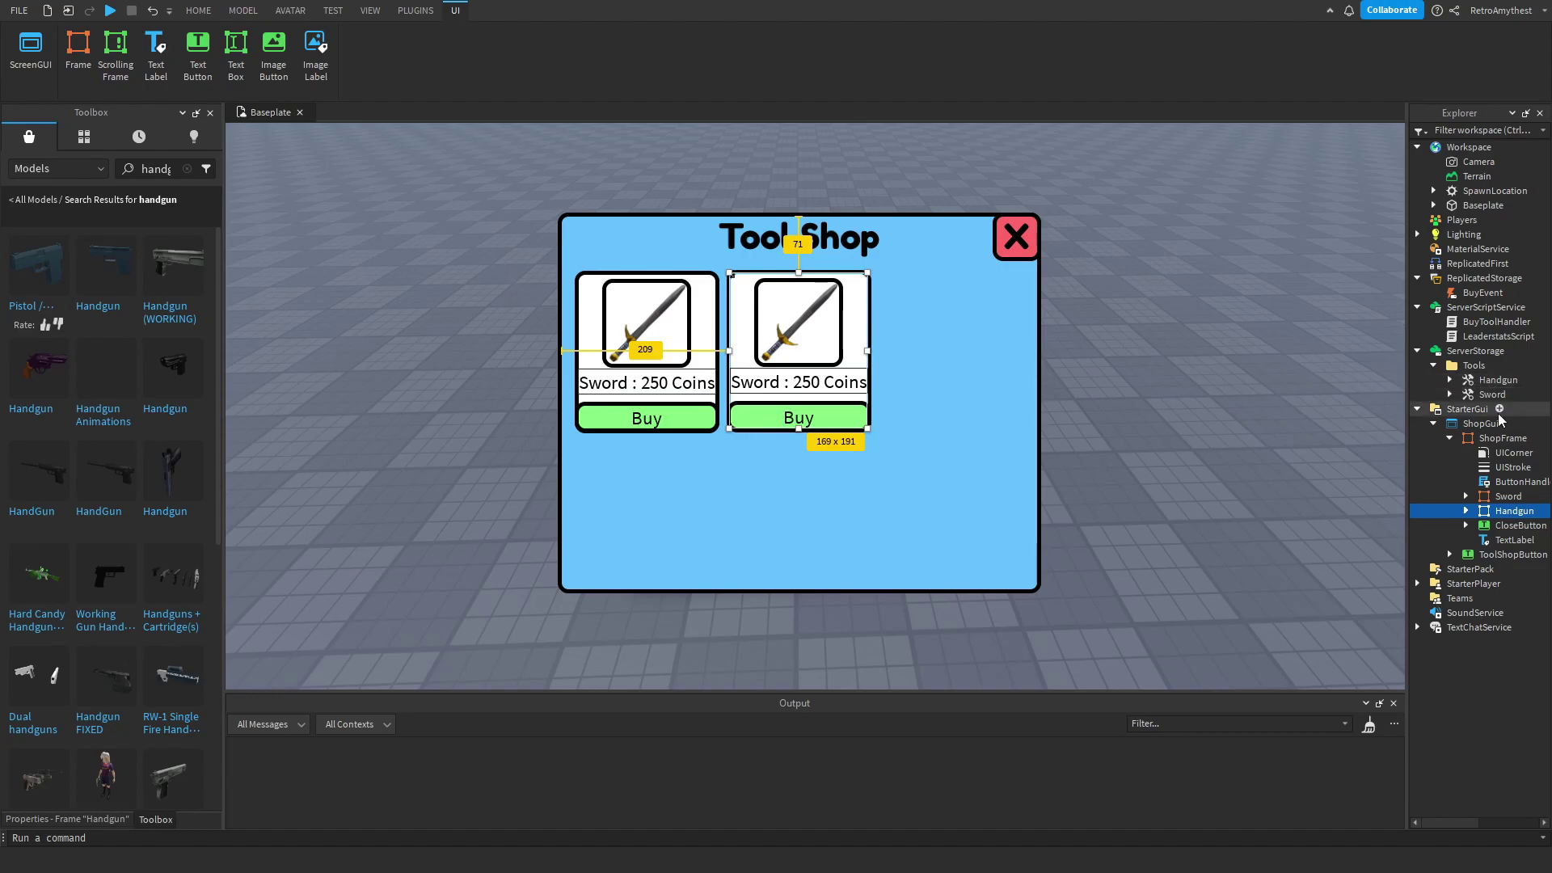
{"action": "left_click", "coordinate": [1464, 511]}
{"action": "left_click", "coordinate": [1520, 526]}
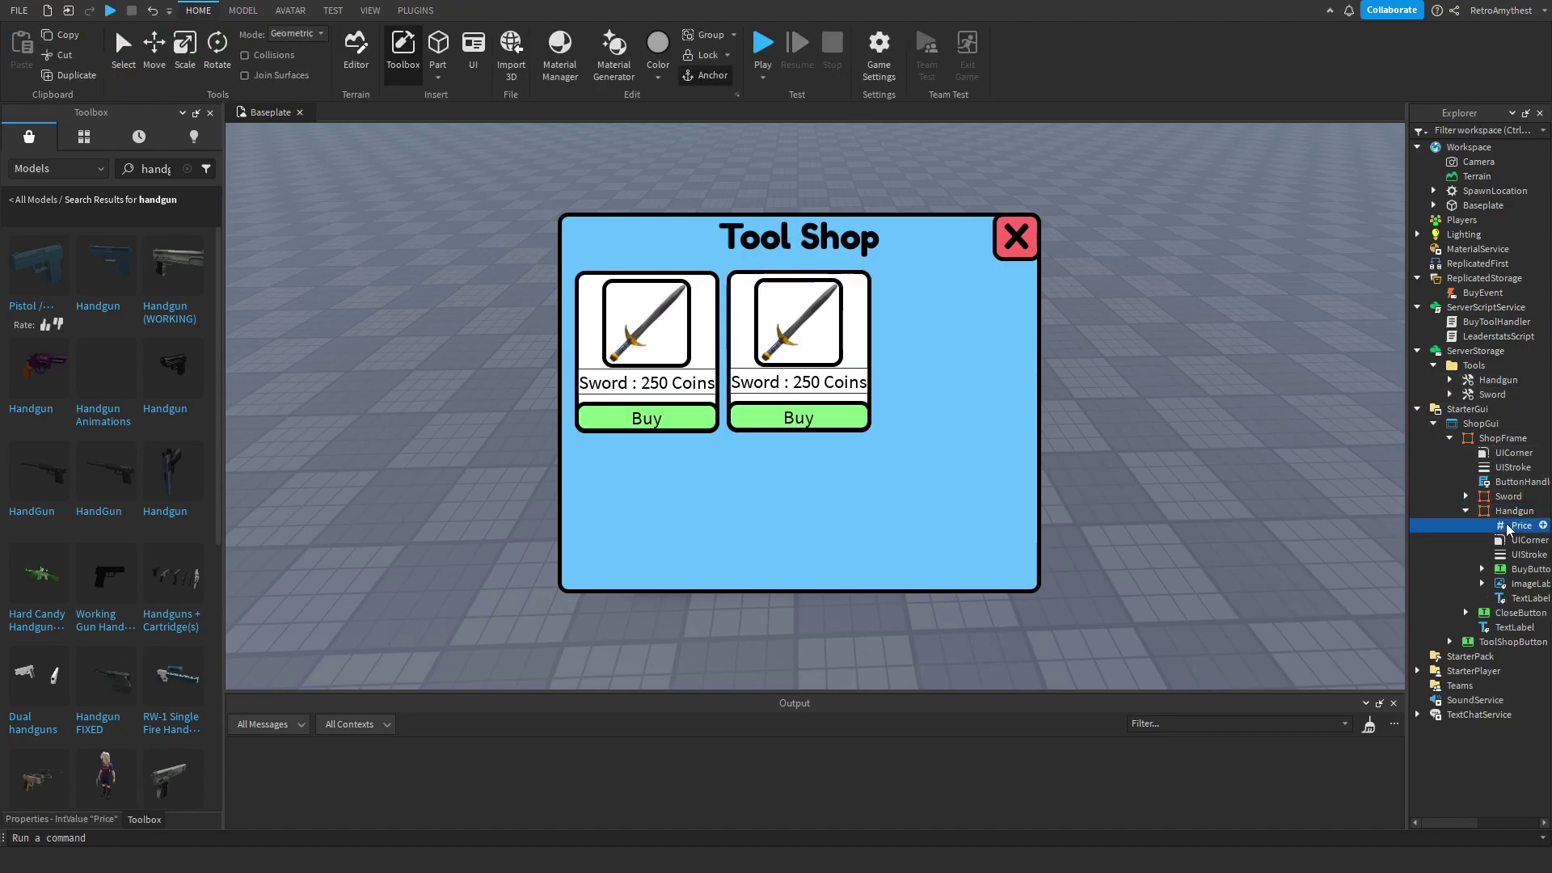
{"action": "left_click", "coordinate": [65, 819]}
{"action": "left_click", "coordinate": [179, 244]}
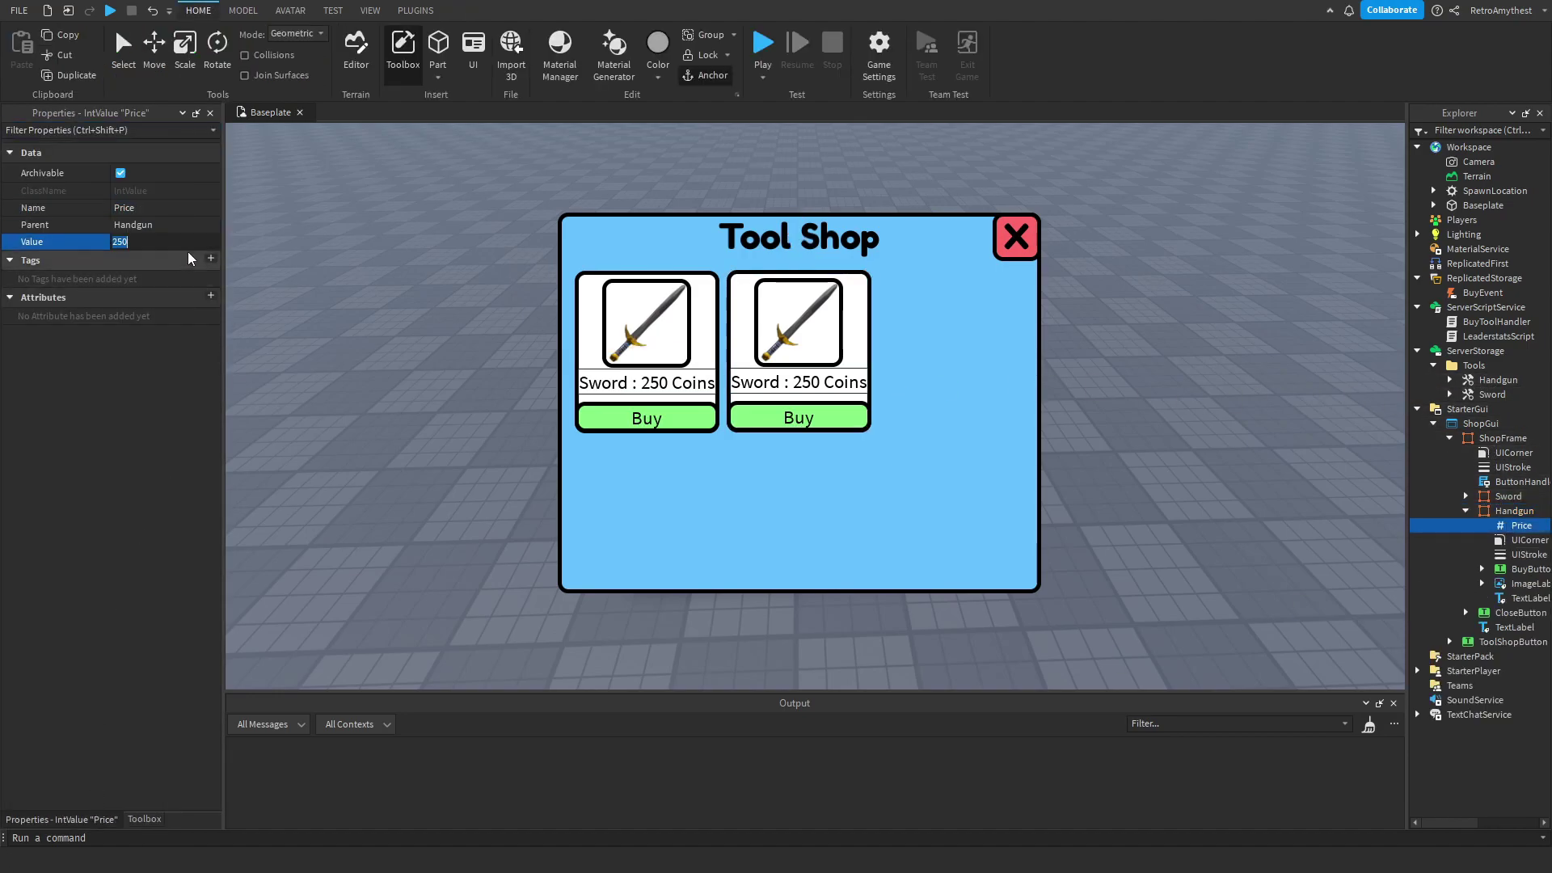
{"action": "key", "text": "Return"}
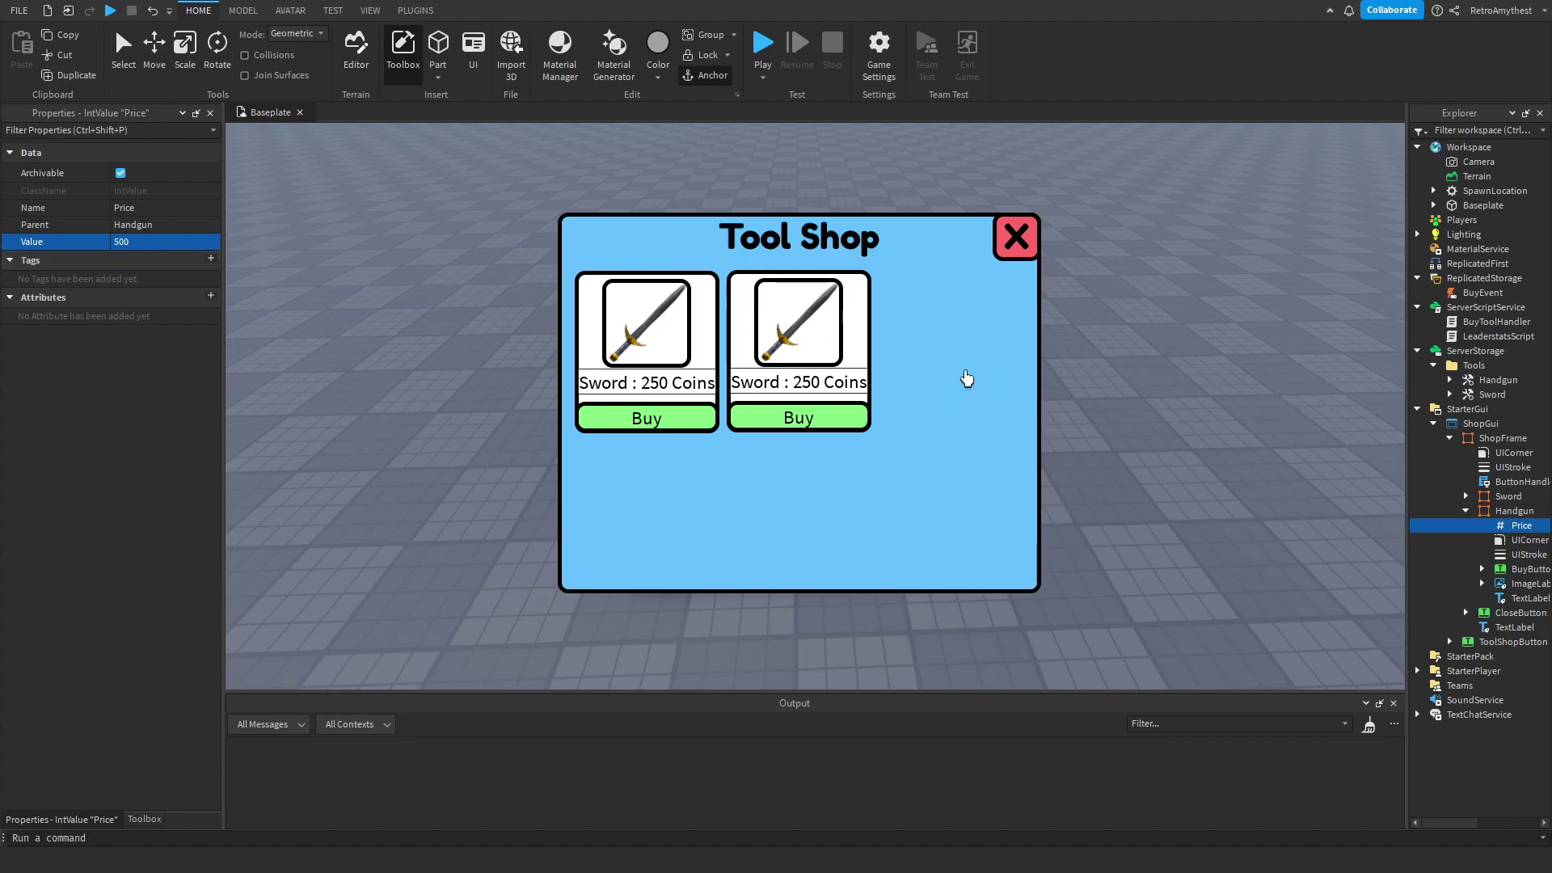
Step: Change the text of the Handgun frame's label to "Handgun : 500 Coins"
{"action": "left_click", "coordinate": [1528, 598]}
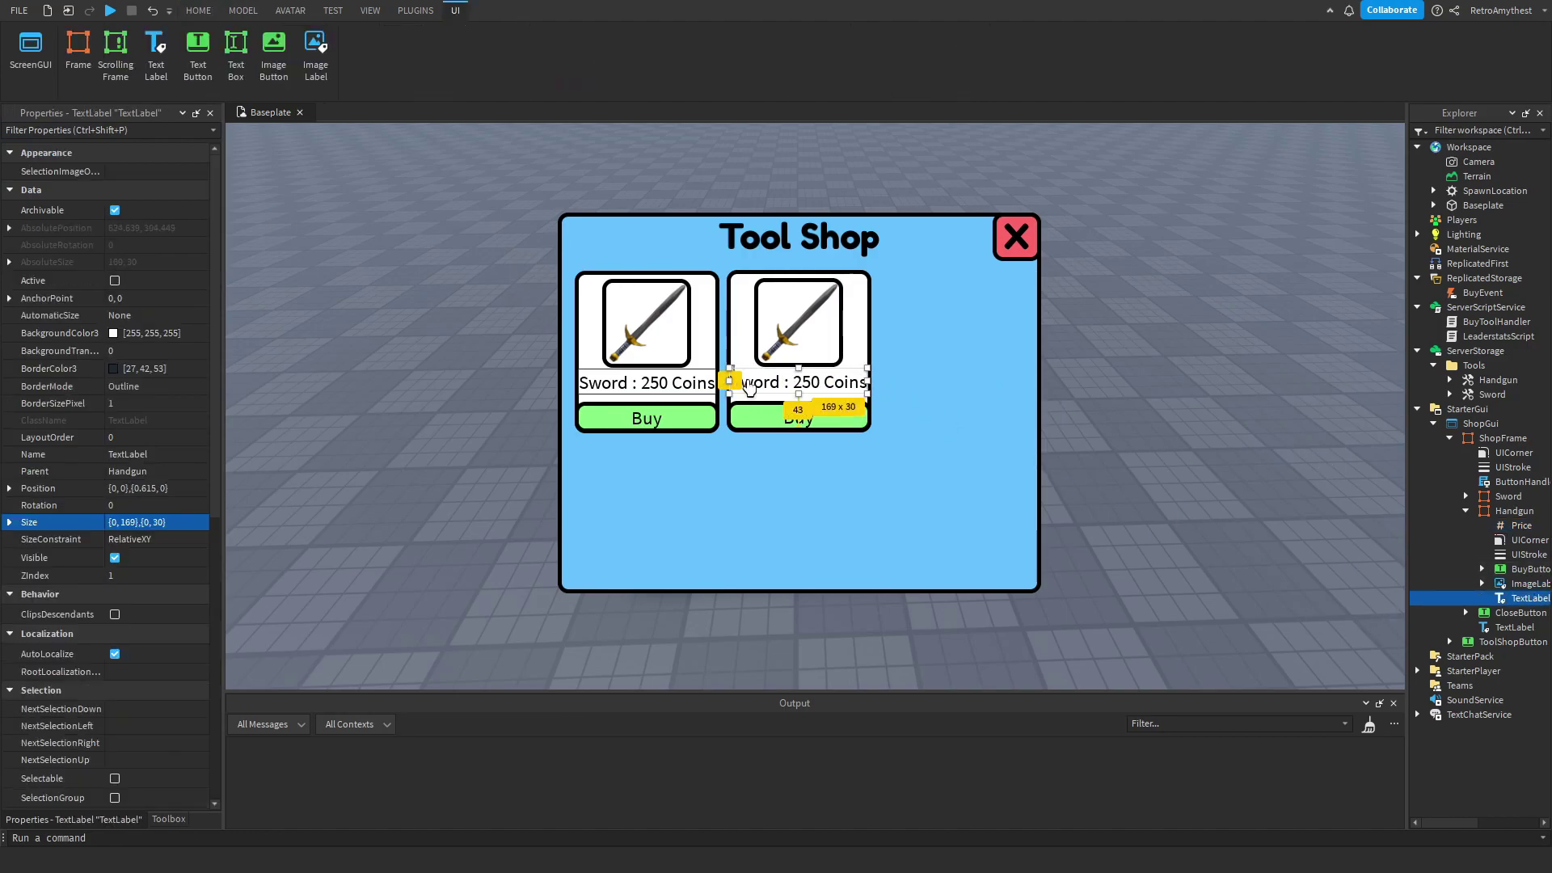
{"action": "double_click", "coordinate": [751, 386]}
{"action": "key", "text": "ctrl+a"}
{"action": "key", "text": "BackSpace"}
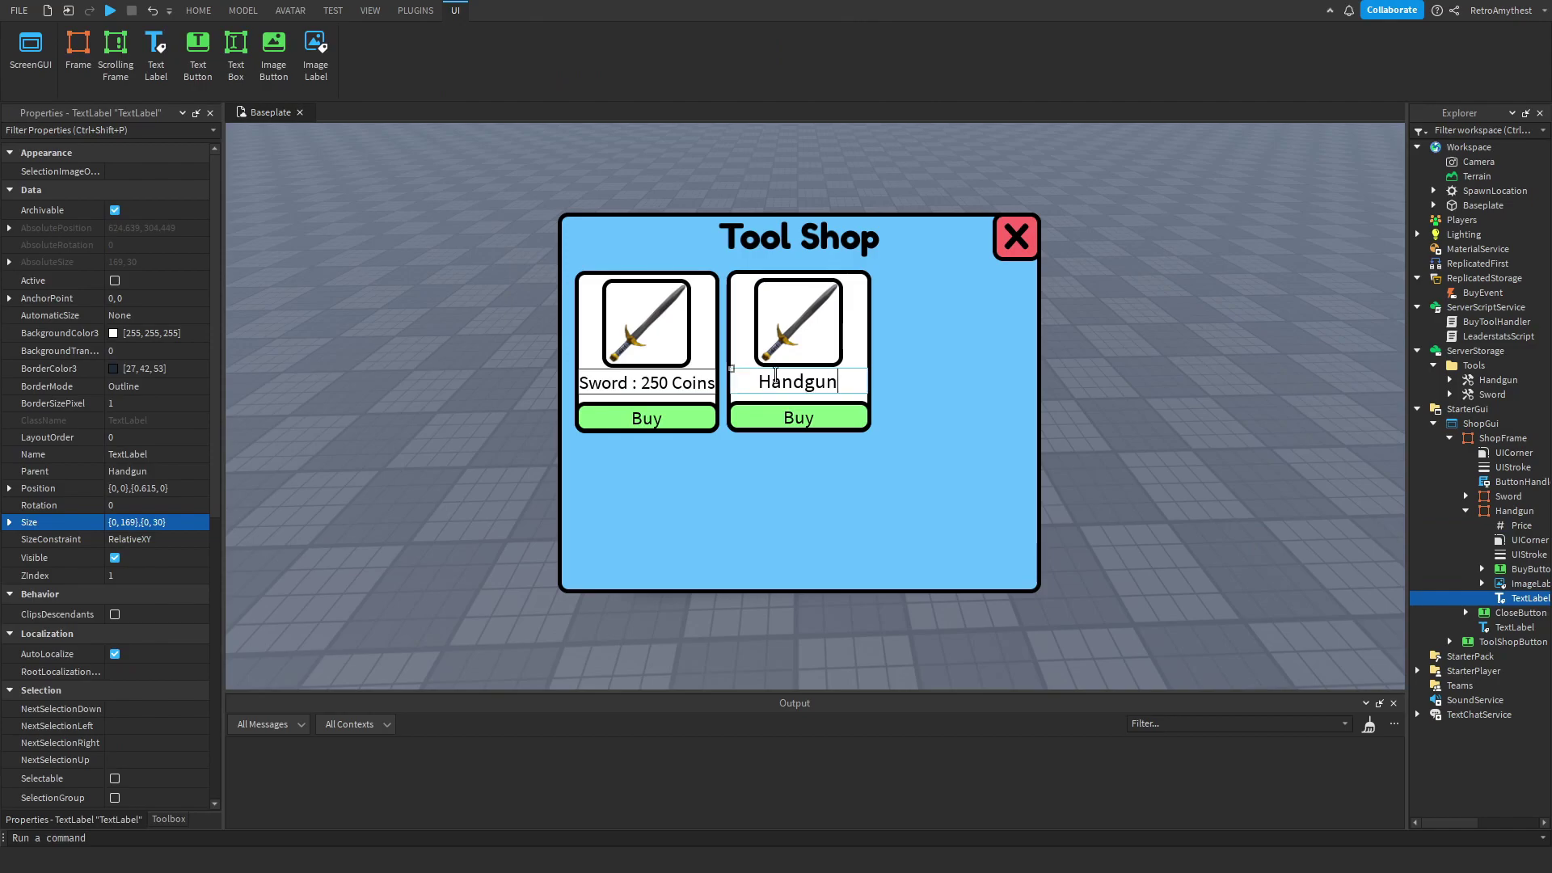
{"action": "left_click_drag", "start_coordinate": [763, 381], "coordinate": [839, 383]}
{"action": "left_click", "coordinate": [838, 380]}
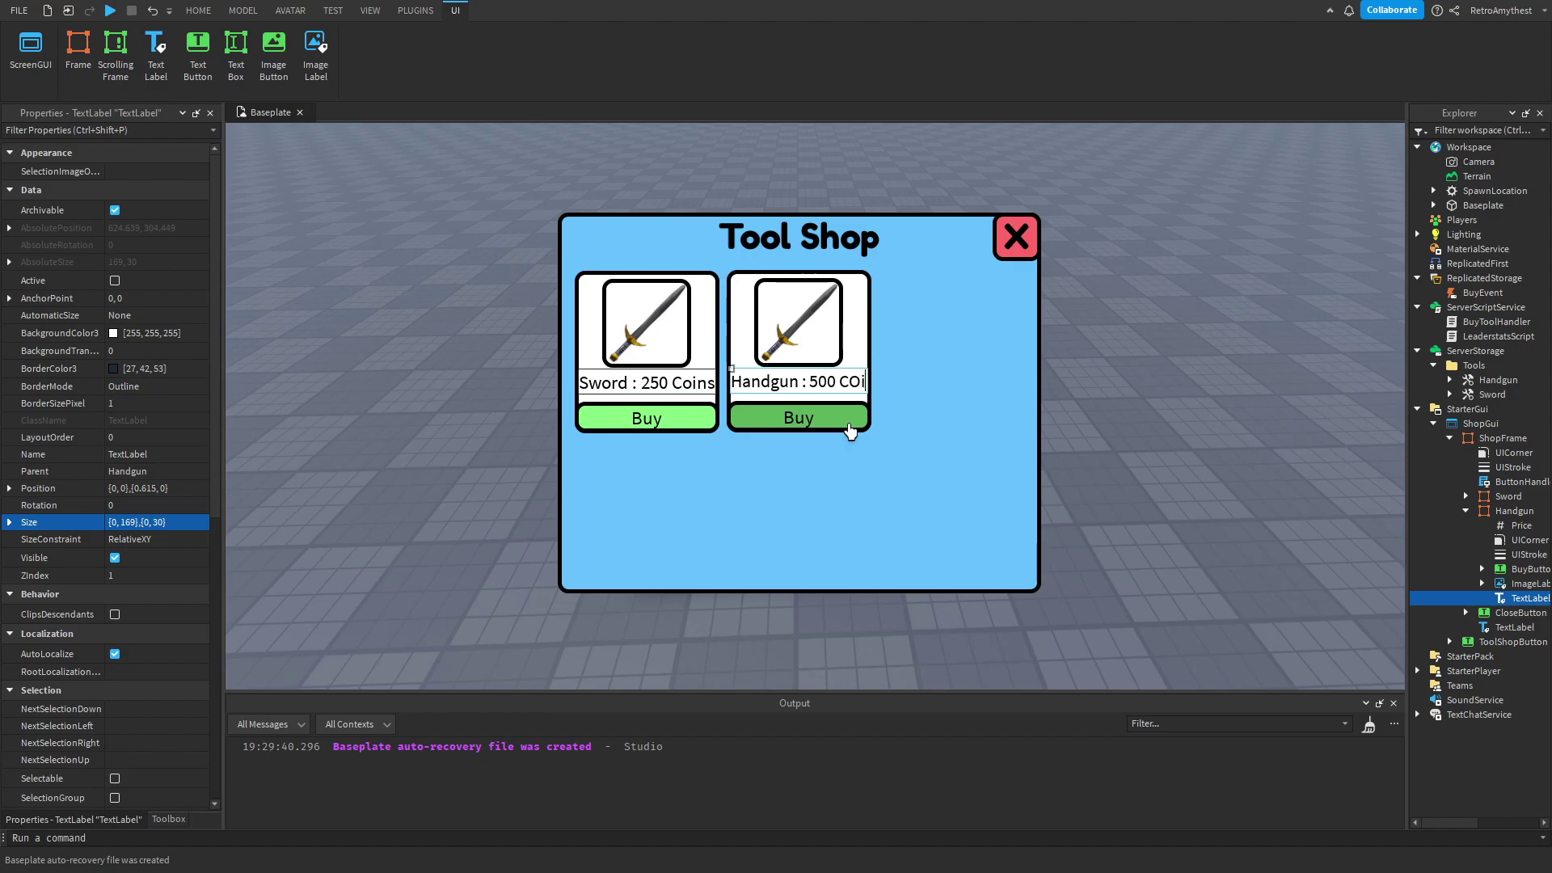
{"action": "type", "text": ": 500 COi"}
{"action": "key", "text": "BackSpace"}
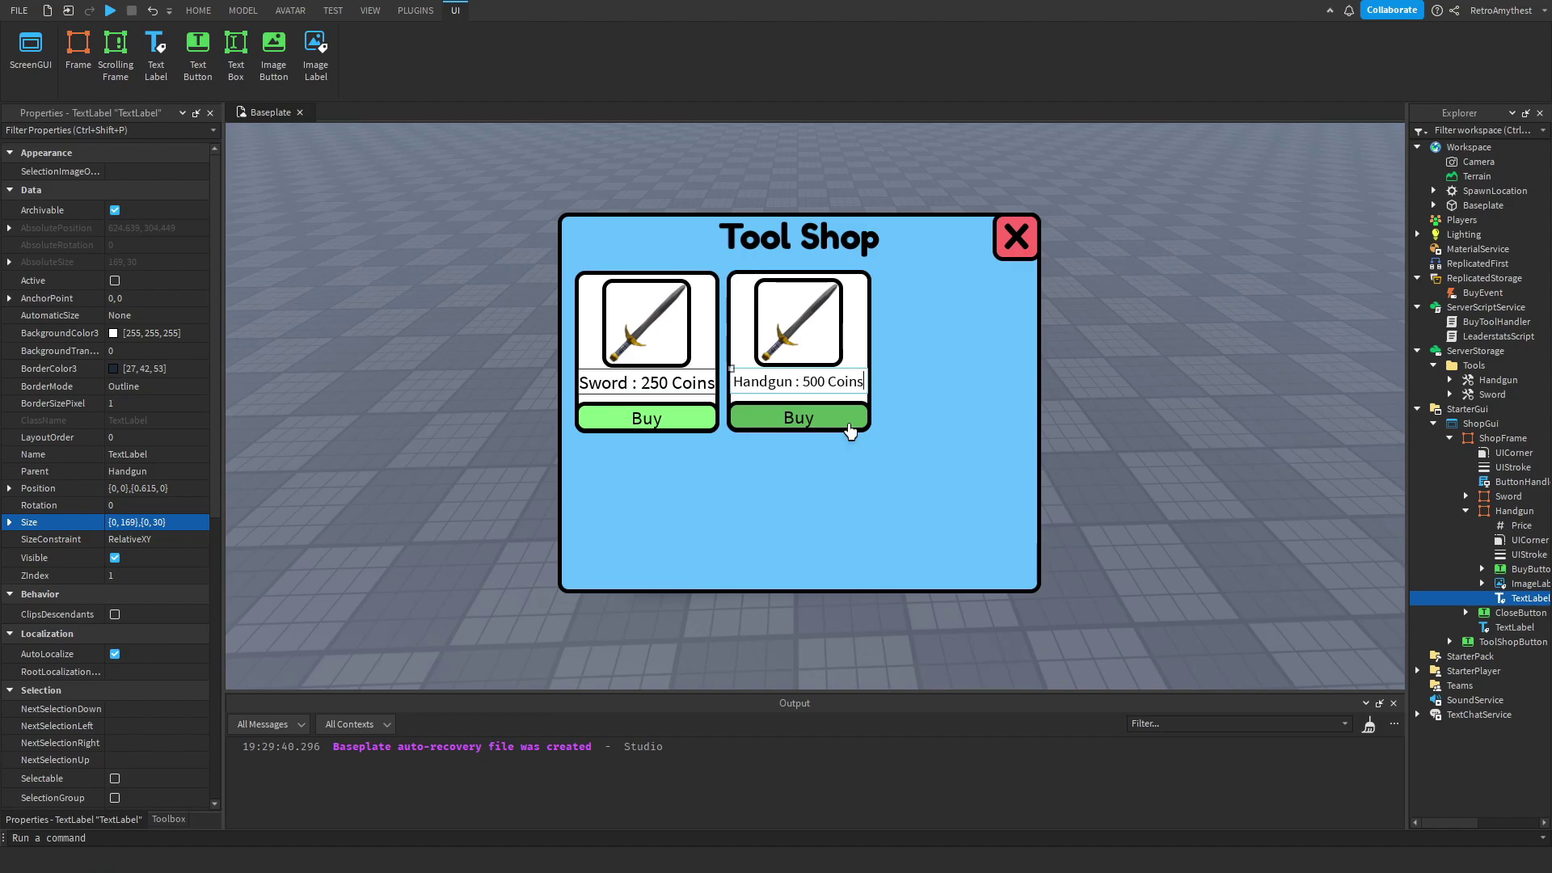
{"action": "key", "text": "Return"}
Step: Search the Toolbox images for "gun" and copy the asset ID of the BB Gun image
{"action": "left_click", "coordinate": [168, 819]}
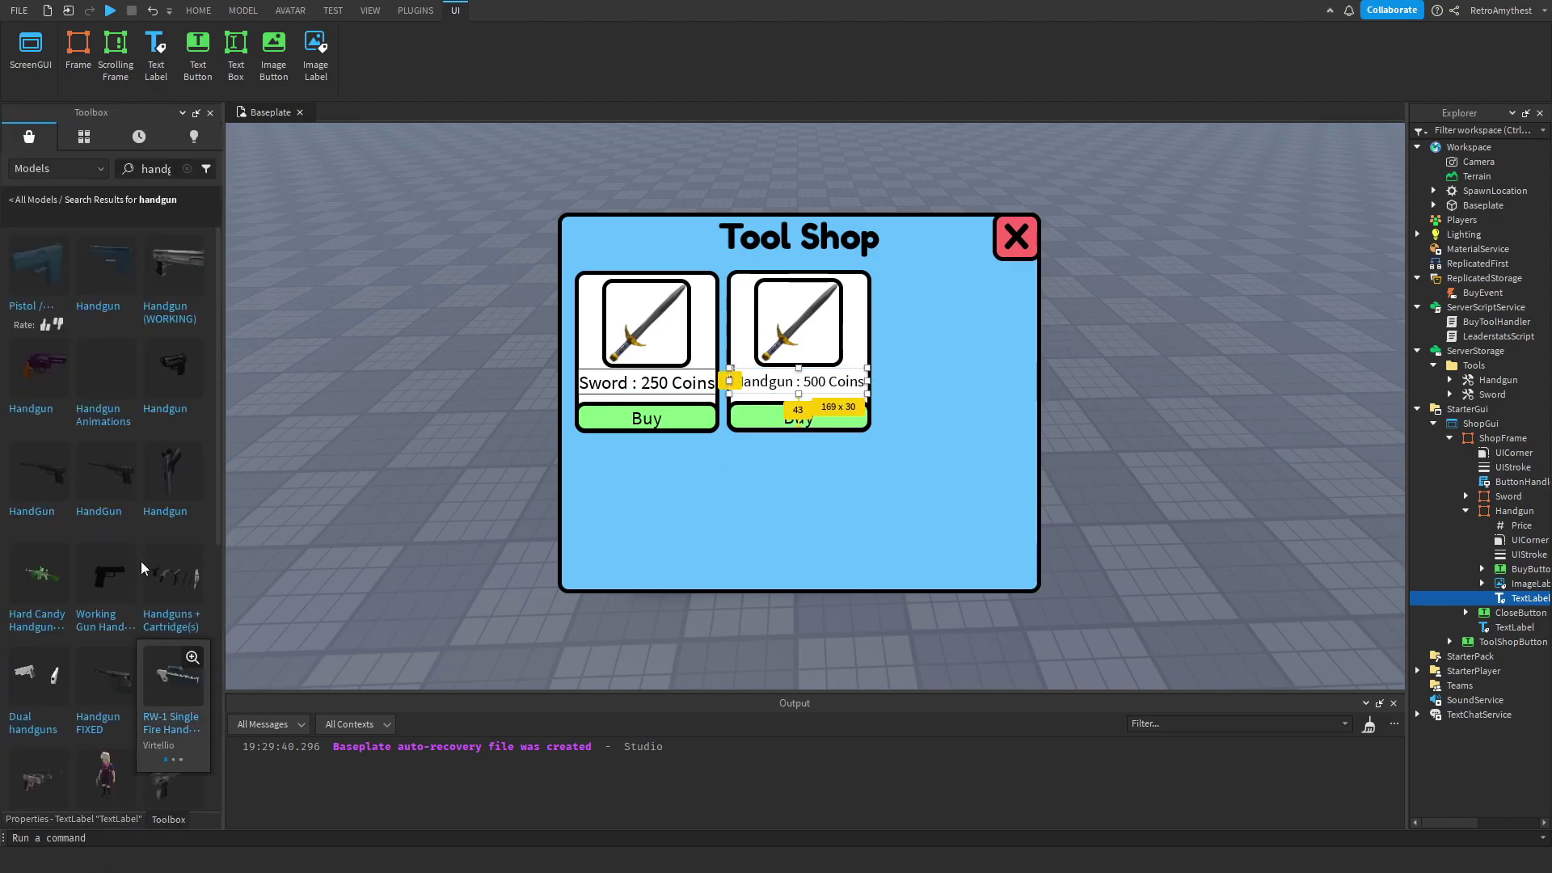
{"action": "left_click", "coordinate": [82, 174]}
{"action": "left_click", "coordinate": [60, 253]}
{"action": "left_click", "coordinate": [192, 170]}
{"action": "type", "text": "g"}
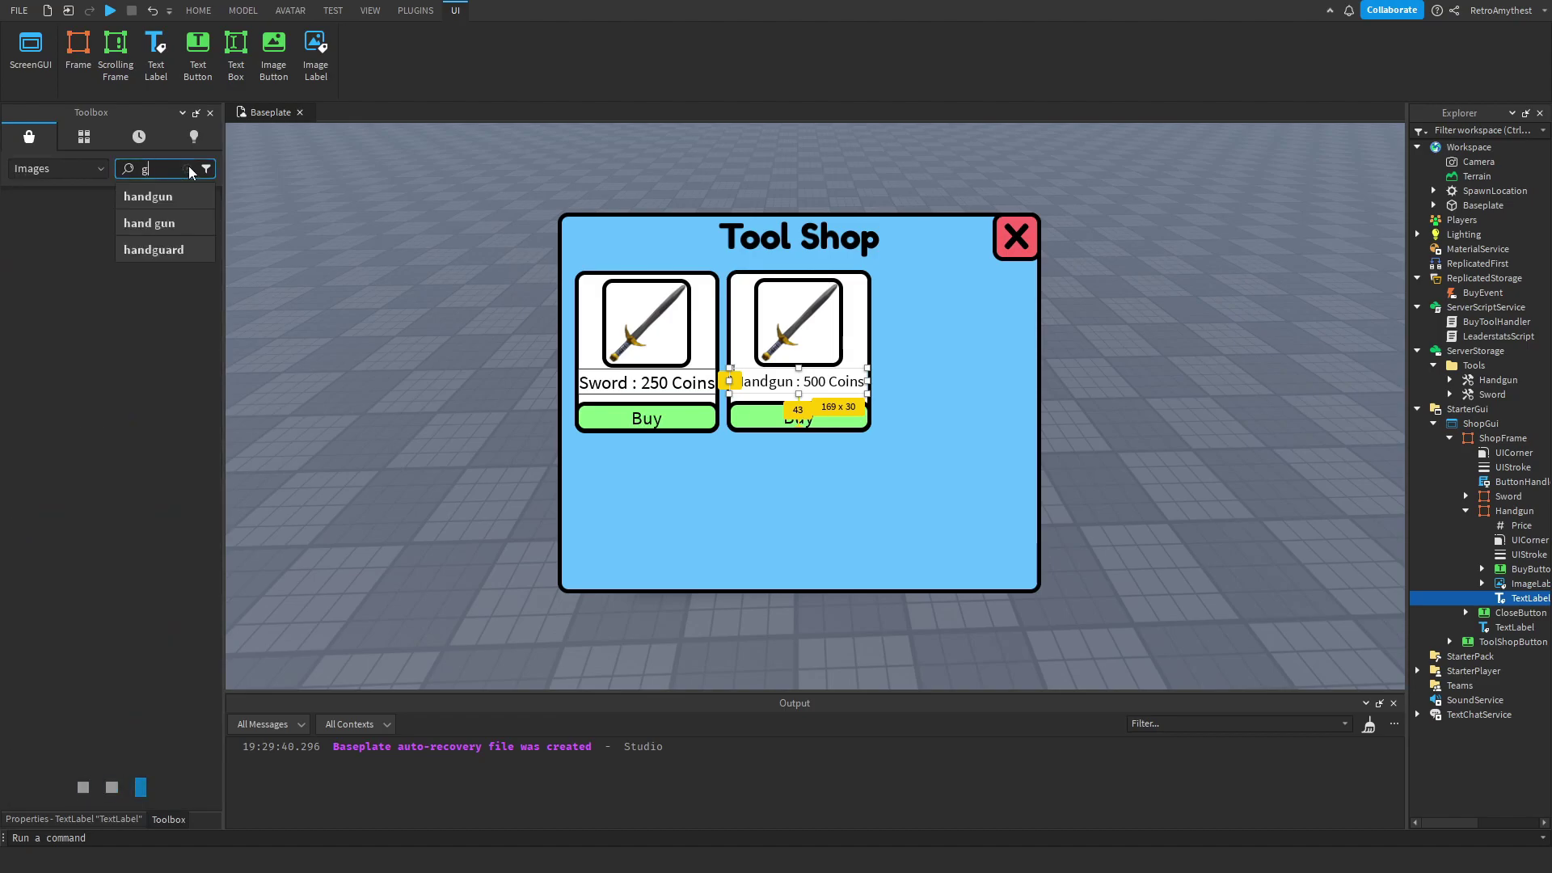
{"action": "type", "text": "un"}
{"action": "key", "text": "Return"}
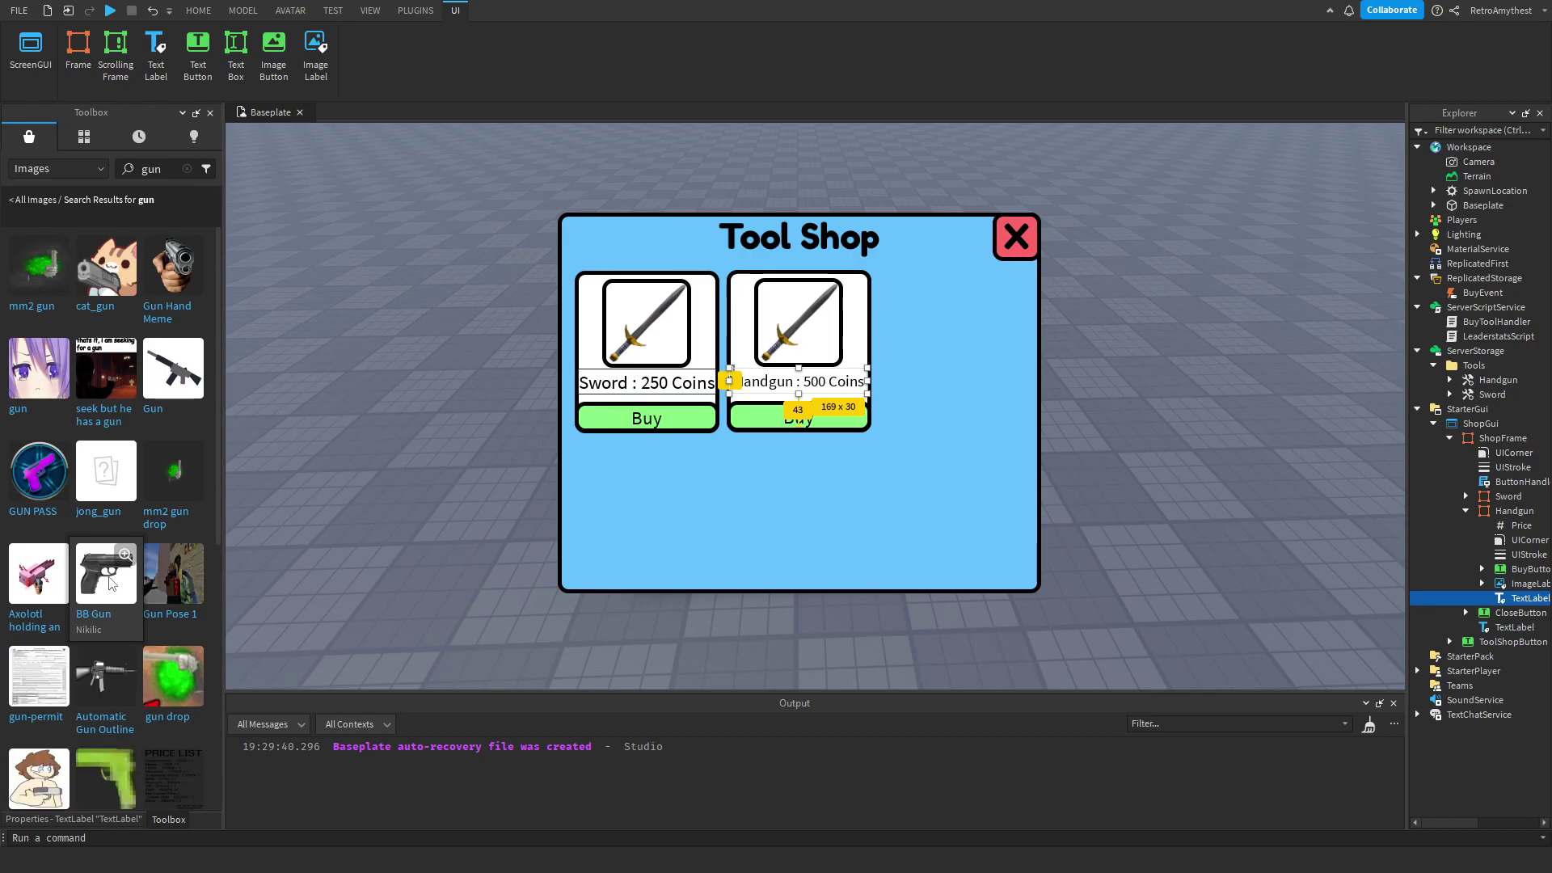
{"action": "right_click", "coordinate": [147, 591]}
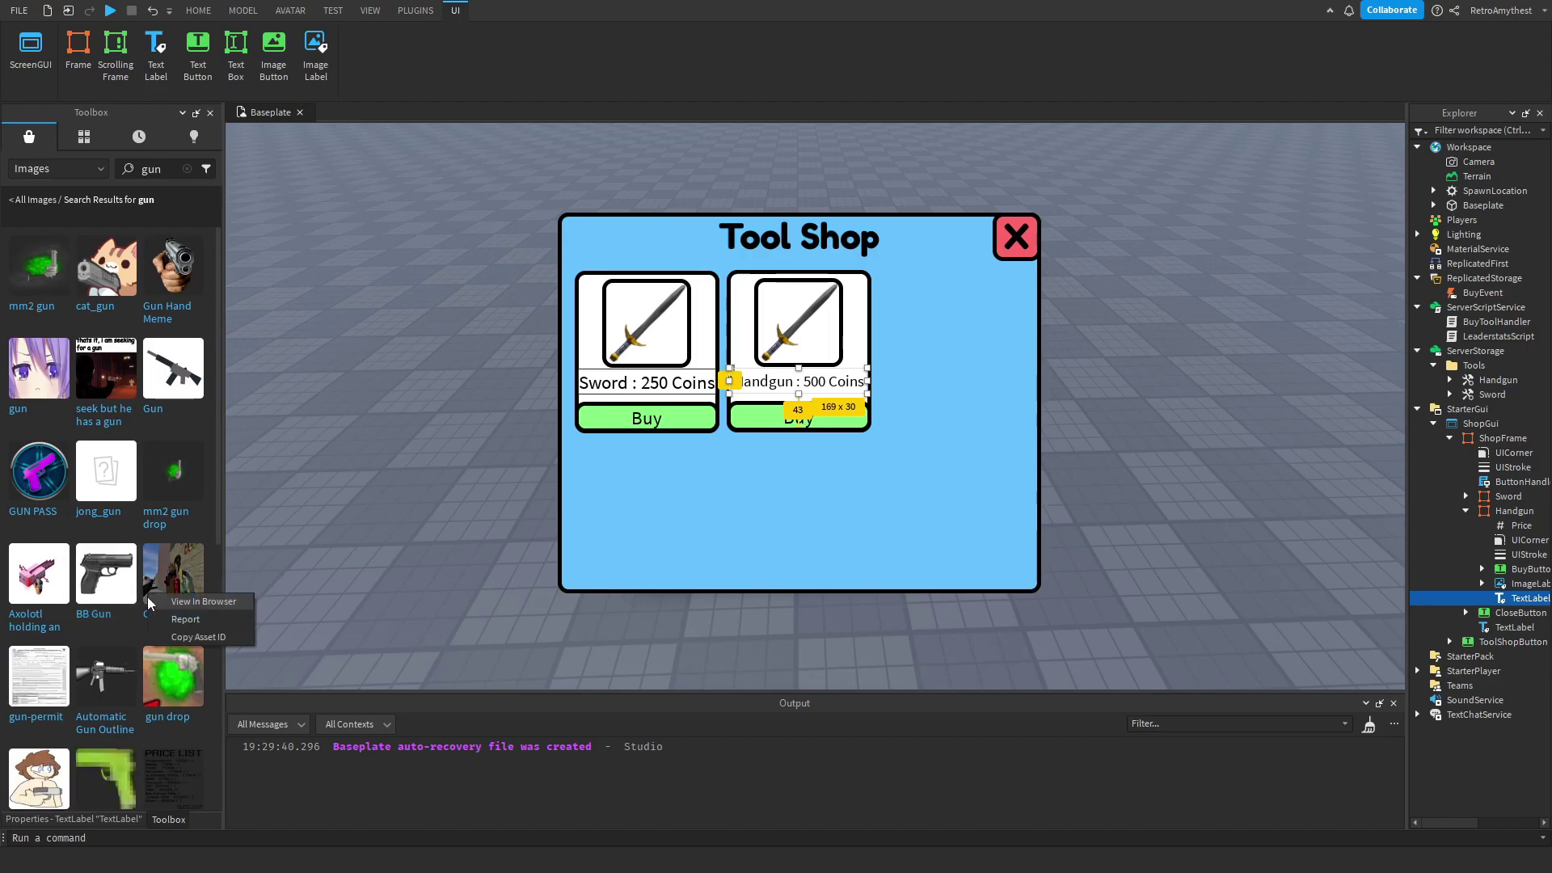
{"action": "left_click", "coordinate": [207, 638]}
Step: Replace the Image value of the Handgun frame's ImageLabel with the copied asset ID
{"action": "left_click", "coordinate": [1531, 585]}
{"action": "left_click", "coordinate": [121, 819]}
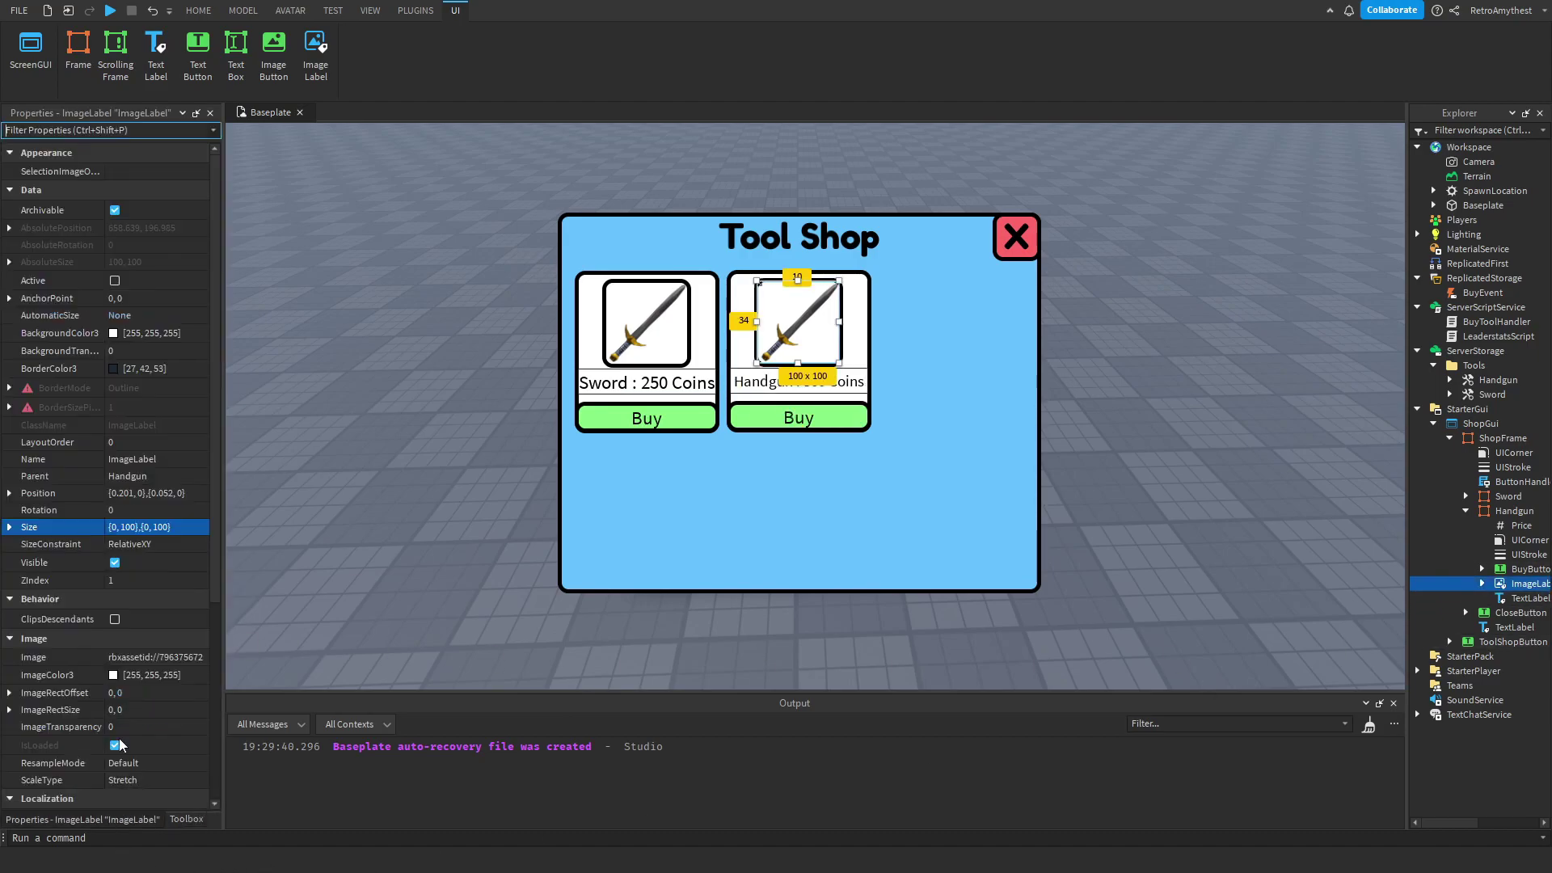
{"action": "scroll", "coordinate": [126, 727], "scroll_direction": "down", "scroll_amount": 3}
{"action": "left_click", "coordinate": [165, 509]}
{"action": "right_click", "coordinate": [165, 510]}
{"action": "left_click", "coordinate": [218, 590]}
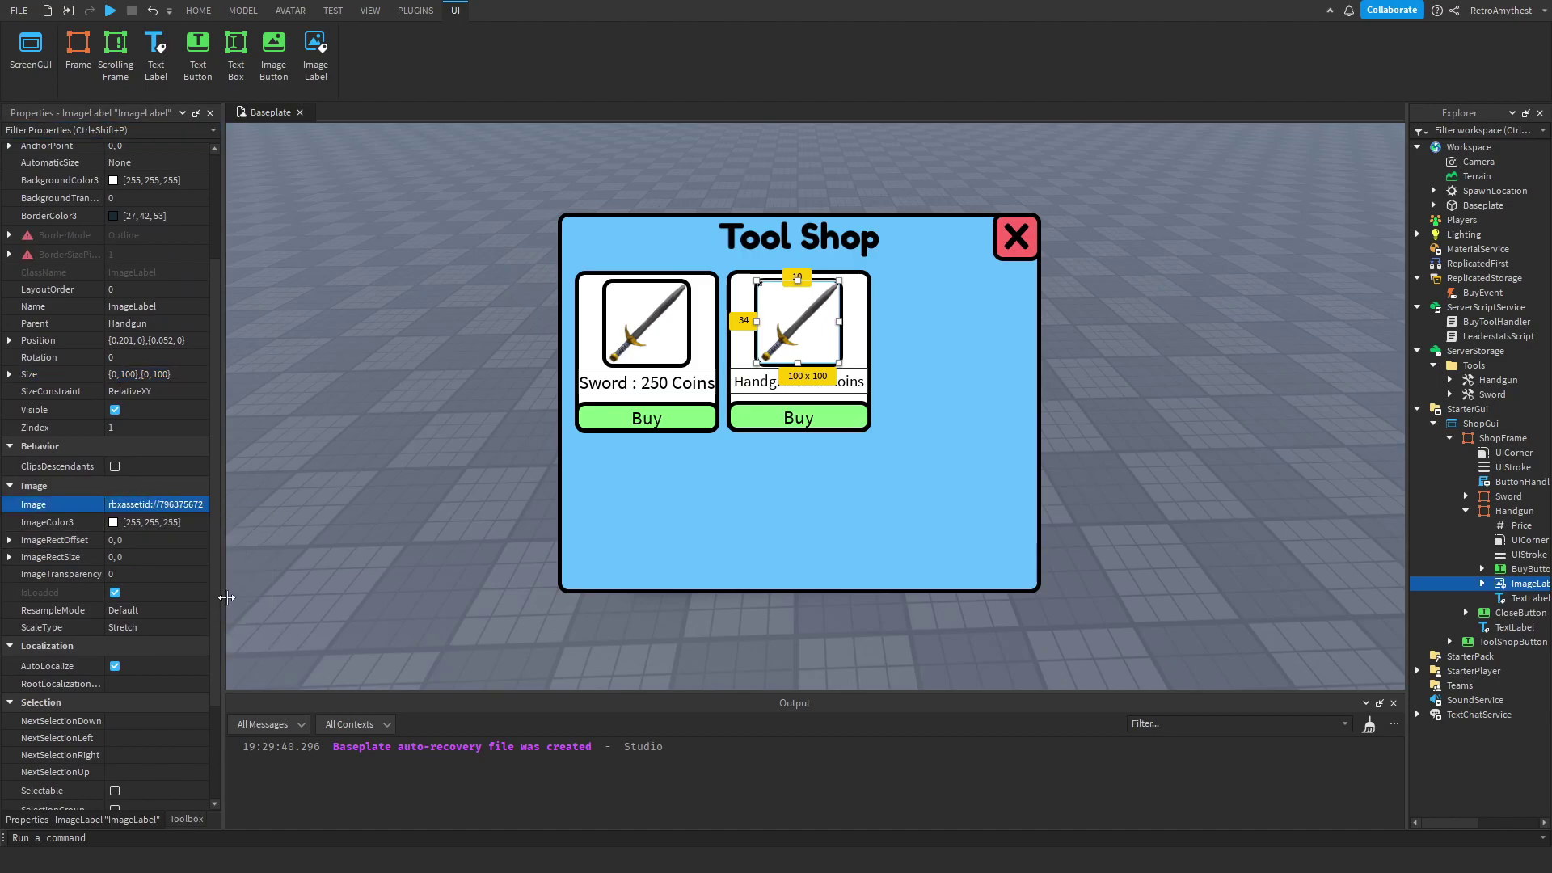
{"action": "key", "text": "Return"}
{"action": "left_click", "coordinate": [908, 644]}
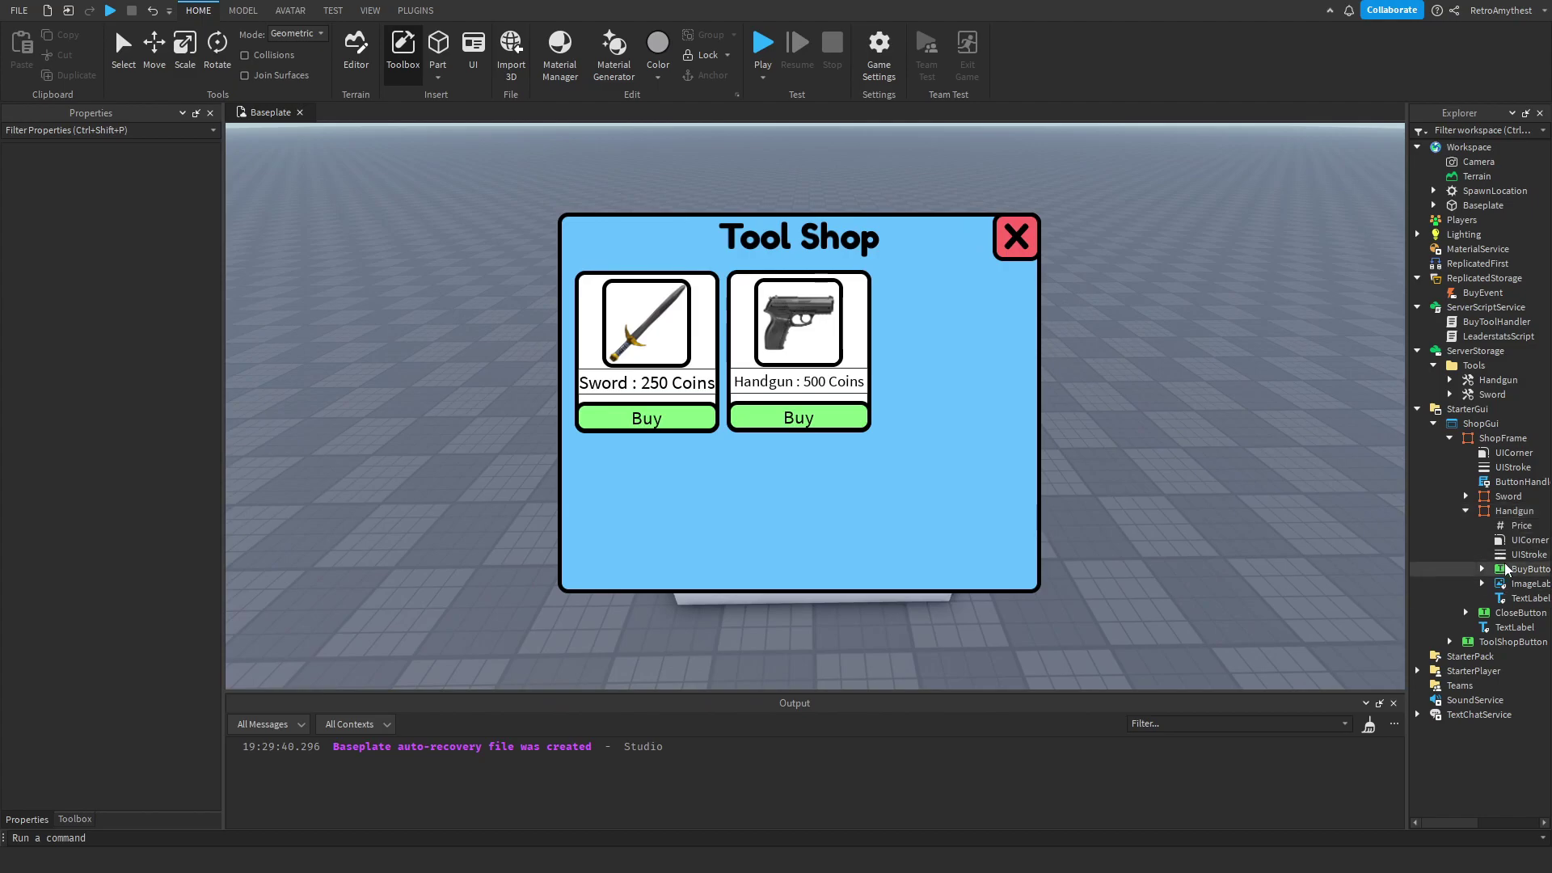
Step: Examine the ButtonHandler script's loop over the buy buttons, its click function and its purchase conditions, then close the script
{"action": "double_click", "coordinate": [1516, 482]}
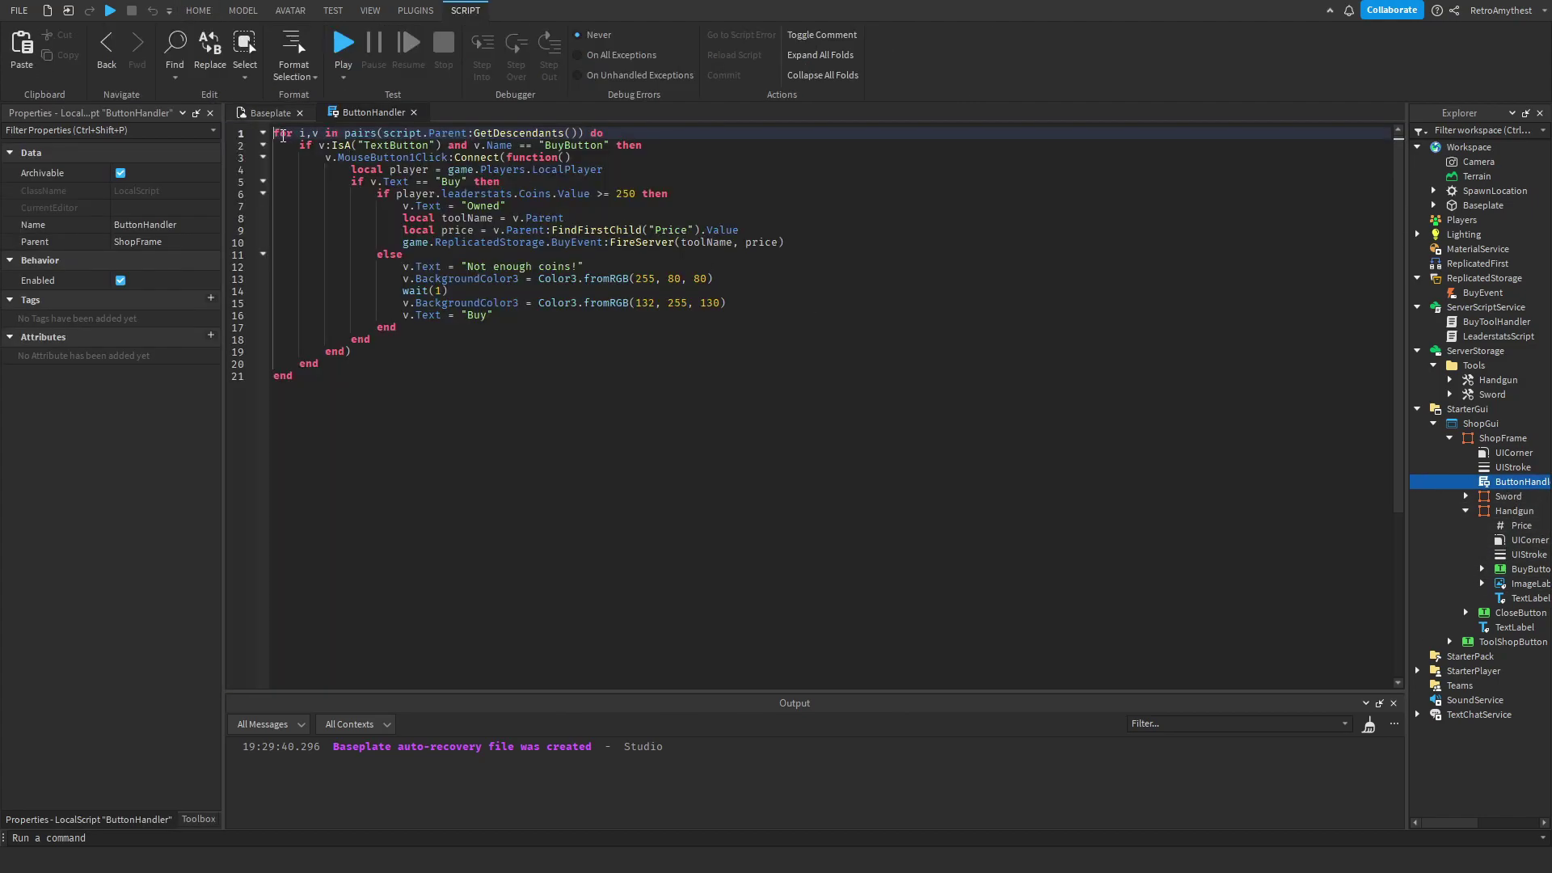
{"action": "left_click_drag", "start_coordinate": [275, 133], "coordinate": [627, 125]}
{"action": "triple_click", "coordinate": [410, 149]}
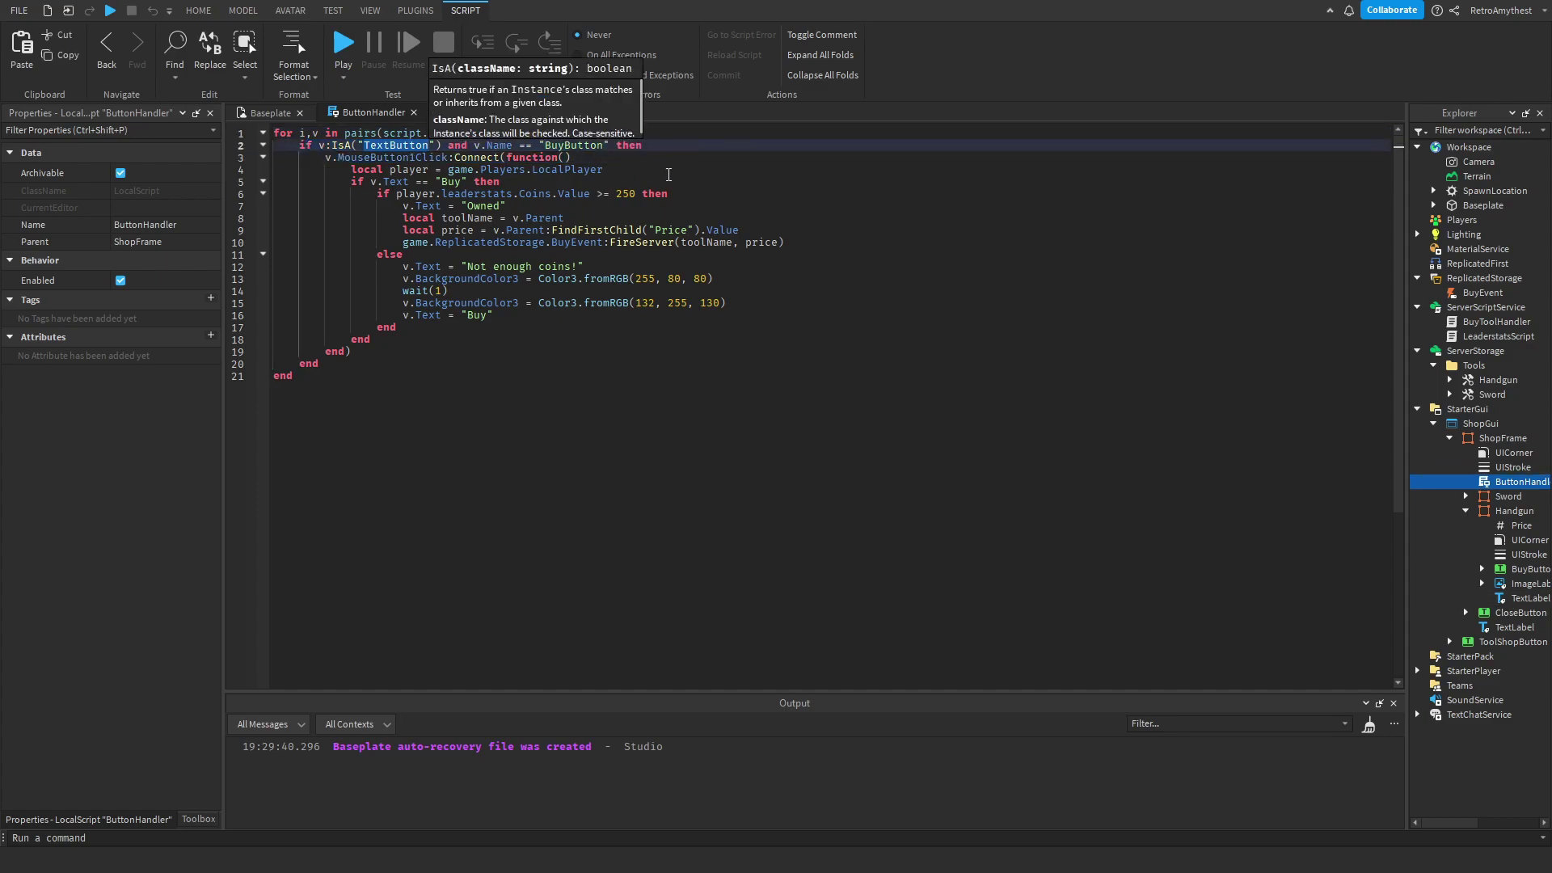
{"action": "left_click_drag", "start_coordinate": [325, 157], "coordinate": [406, 329]}
{"action": "left_click", "coordinate": [405, 329]}
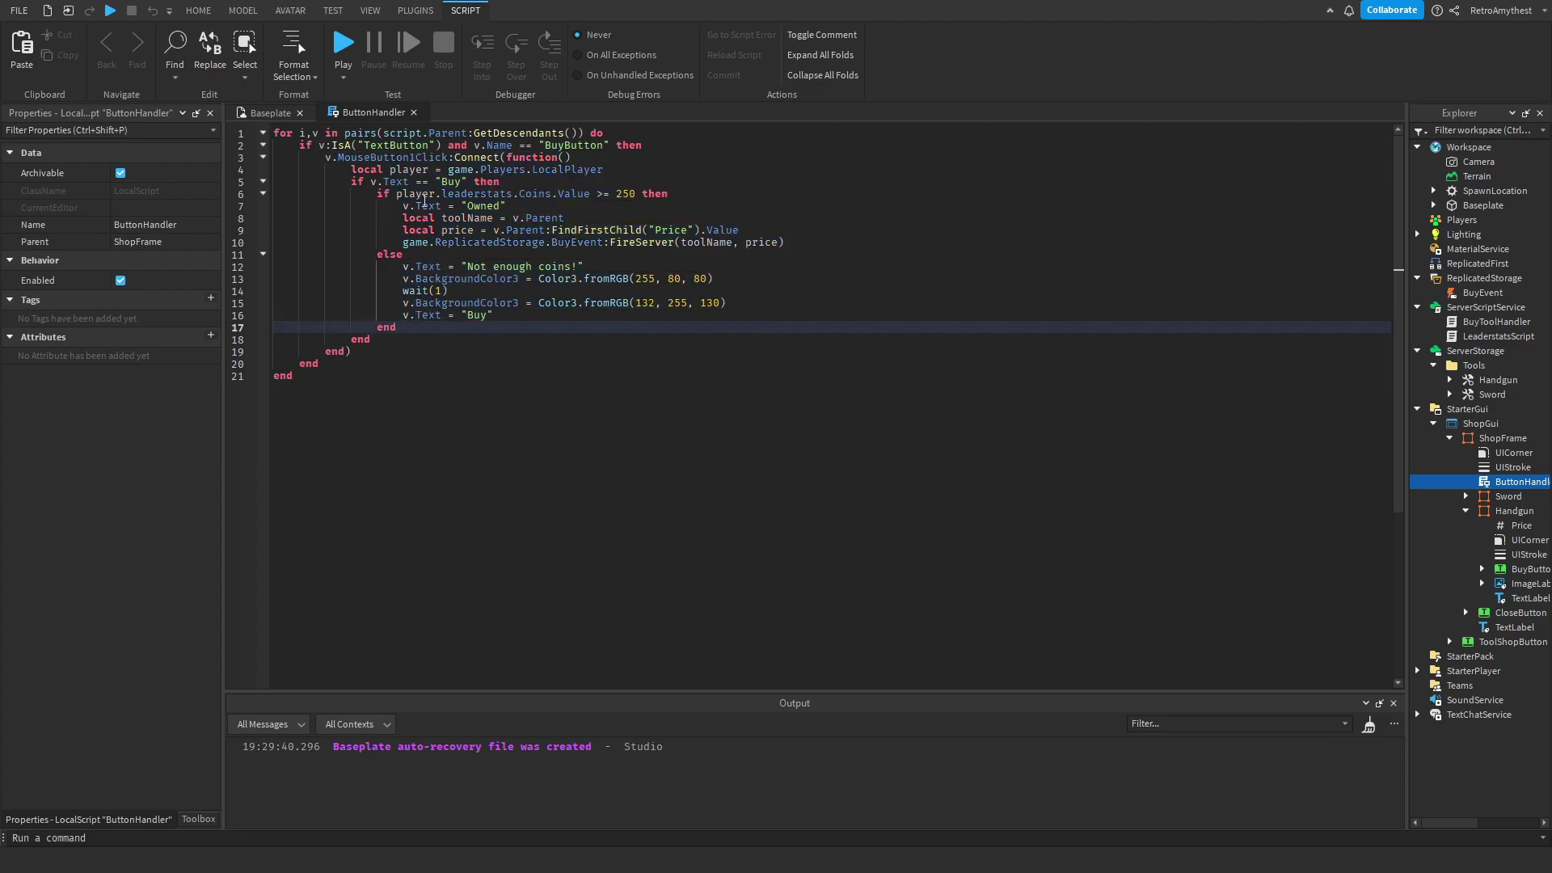
{"action": "left_click_drag", "start_coordinate": [351, 181], "coordinate": [412, 343]}
{"action": "left_click", "coordinate": [412, 343]}
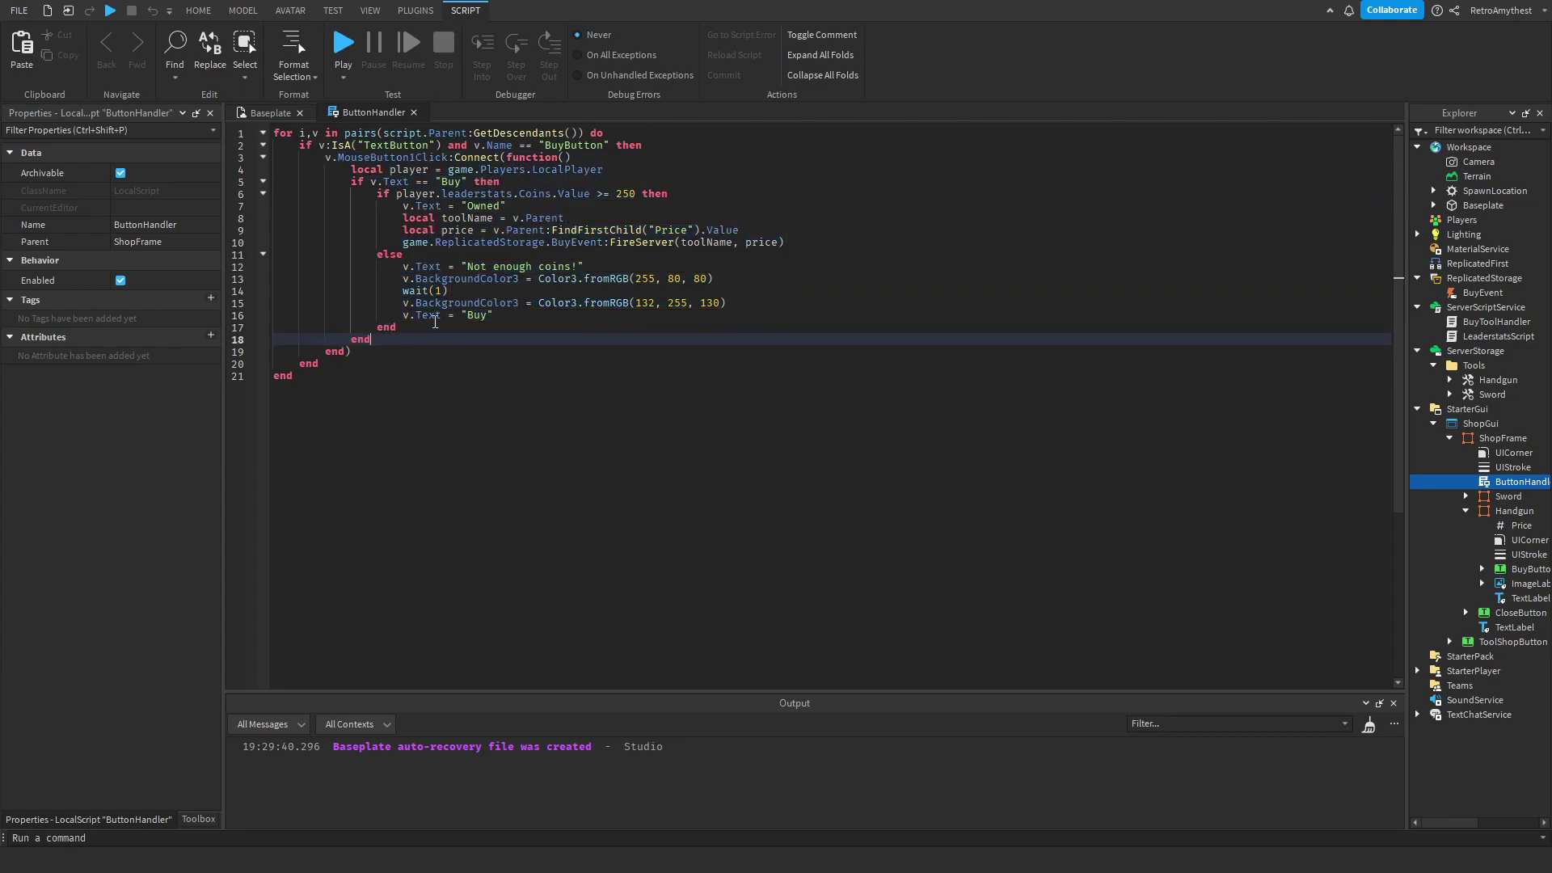
{"action": "left_click", "coordinate": [414, 113]}
Step: Make ShopFrame invisible so that the shop starts out hidden
{"action": "left_click", "coordinate": [1502, 439]}
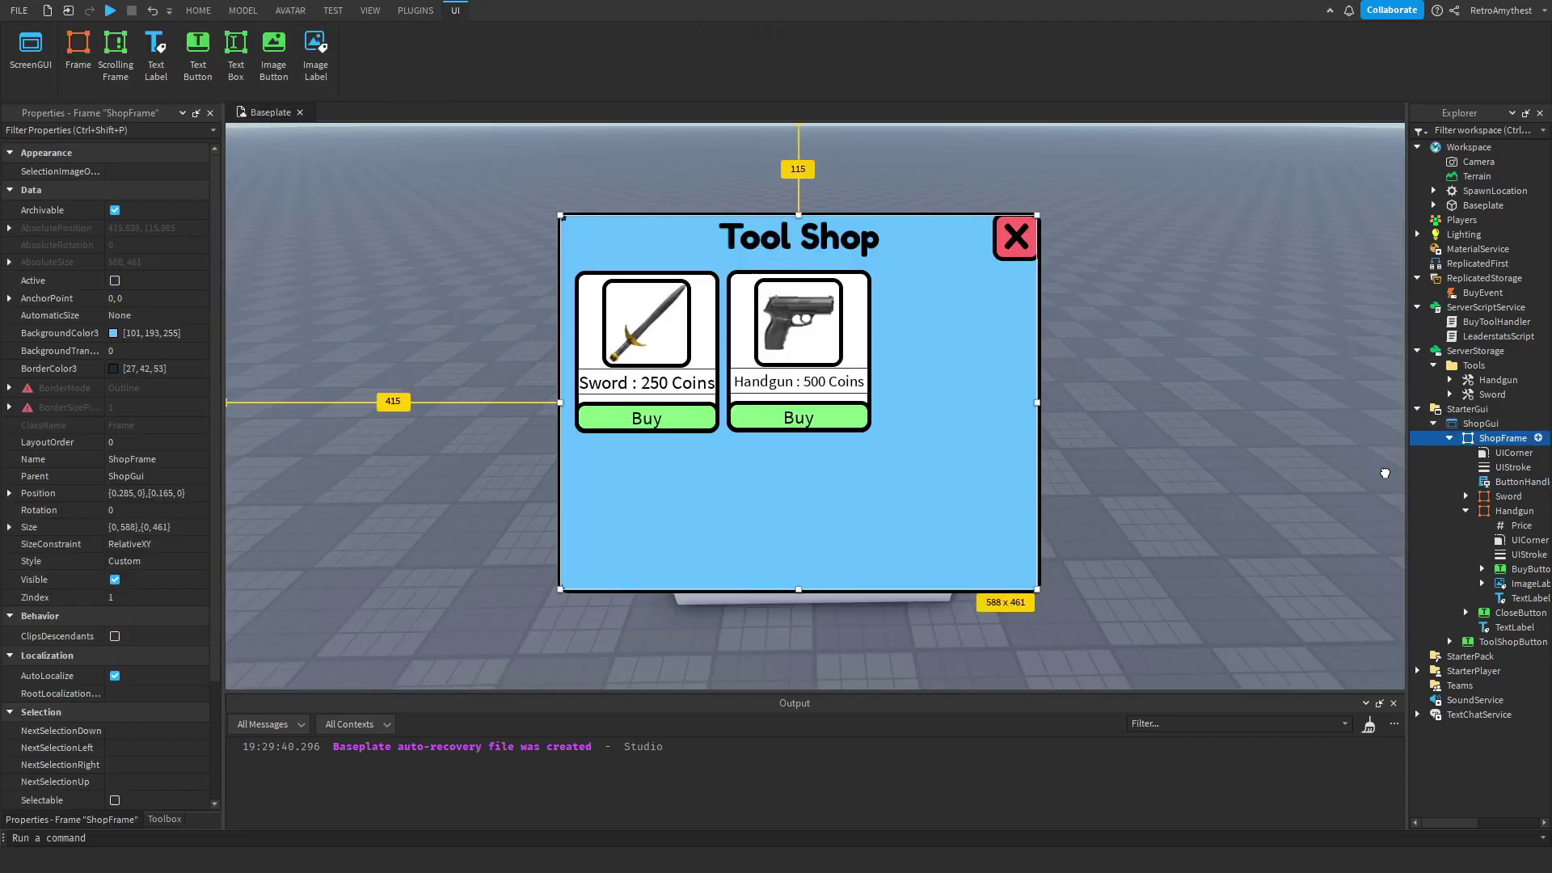
{"action": "left_click", "coordinate": [115, 579]}
{"action": "left_click", "coordinate": [362, 534]}
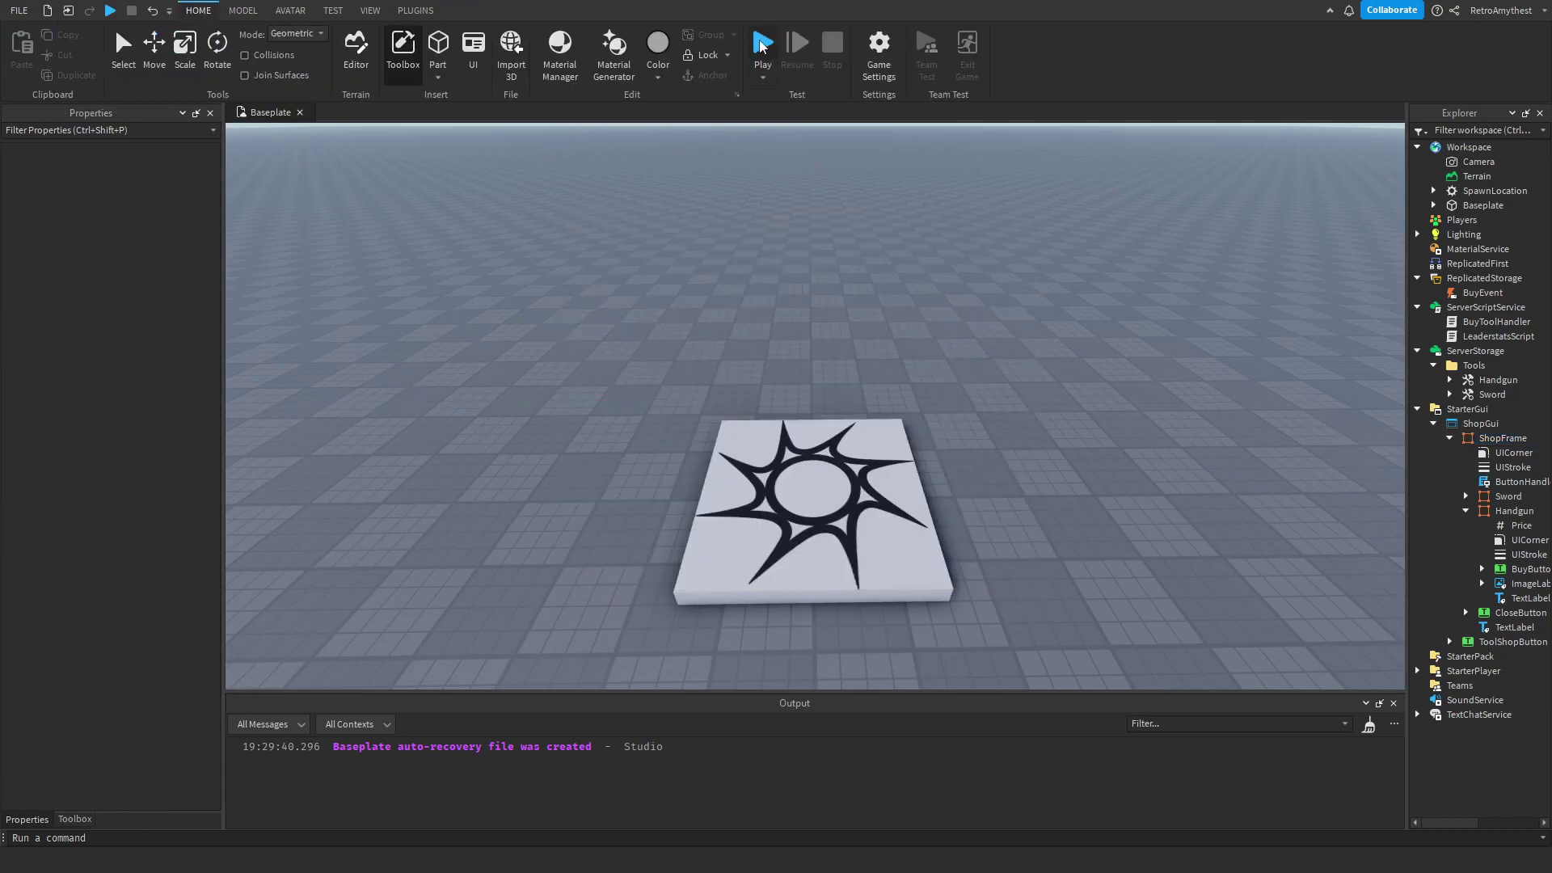
Step: Start a playtest, open the Tool Shop, try to buy the sword and the handgun without coins, and close the shop
{"action": "left_click", "coordinate": [762, 44]}
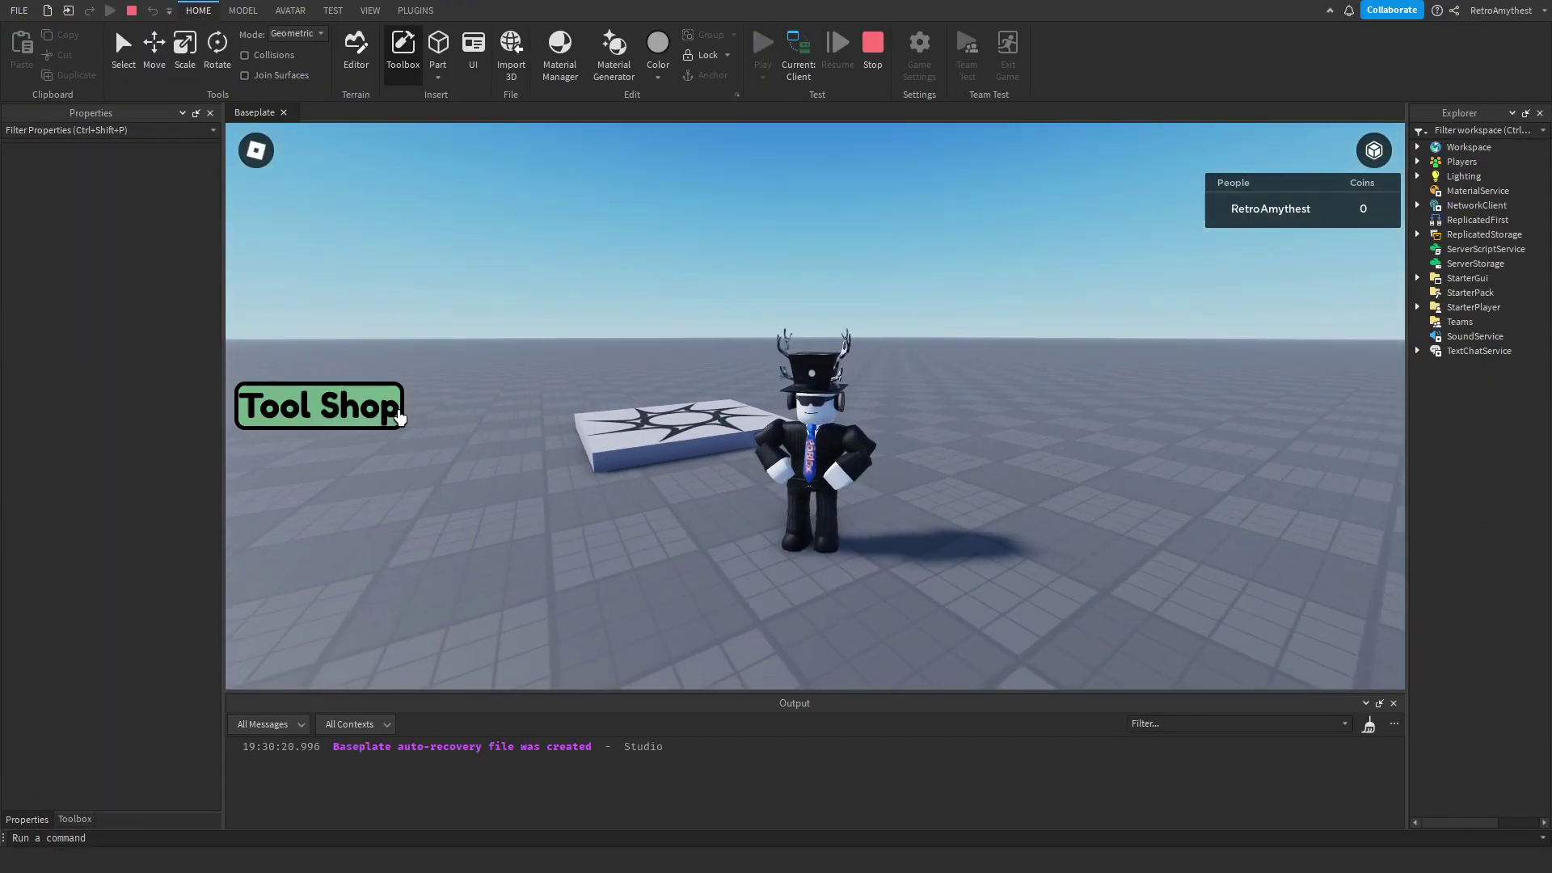
{"action": "left_click", "coordinate": [400, 417]}
{"action": "left_click", "coordinate": [667, 421]}
{"action": "left_click", "coordinate": [760, 417]}
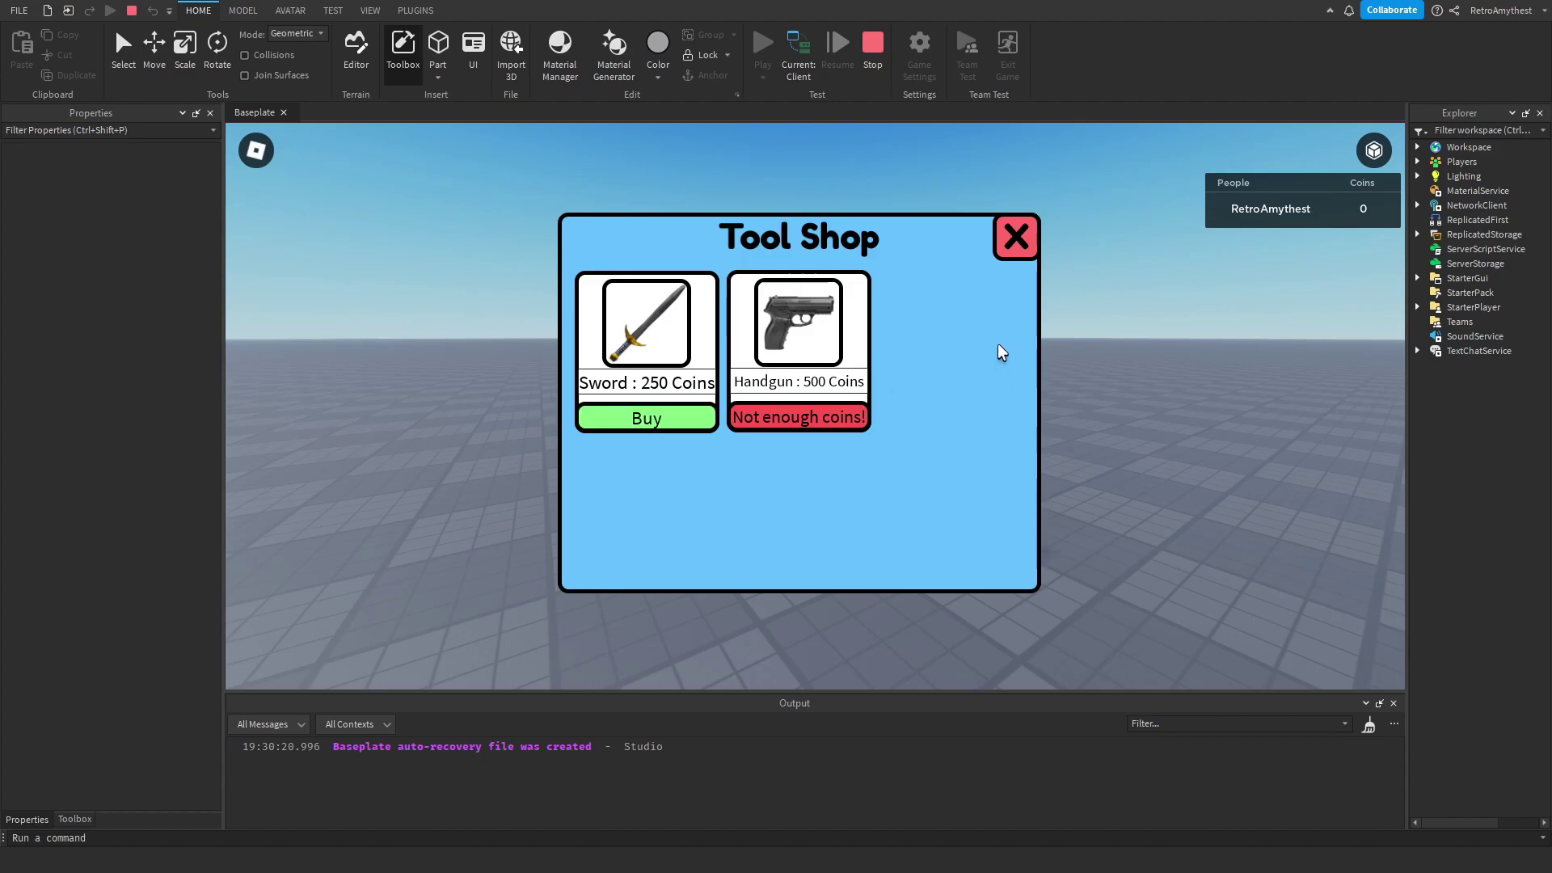
{"action": "left_click", "coordinate": [1016, 236]}
Step: Set the player's Coins leaderstat to 1000 on the server side of the playtest and return to the client view
{"action": "left_click", "coordinate": [800, 60]}
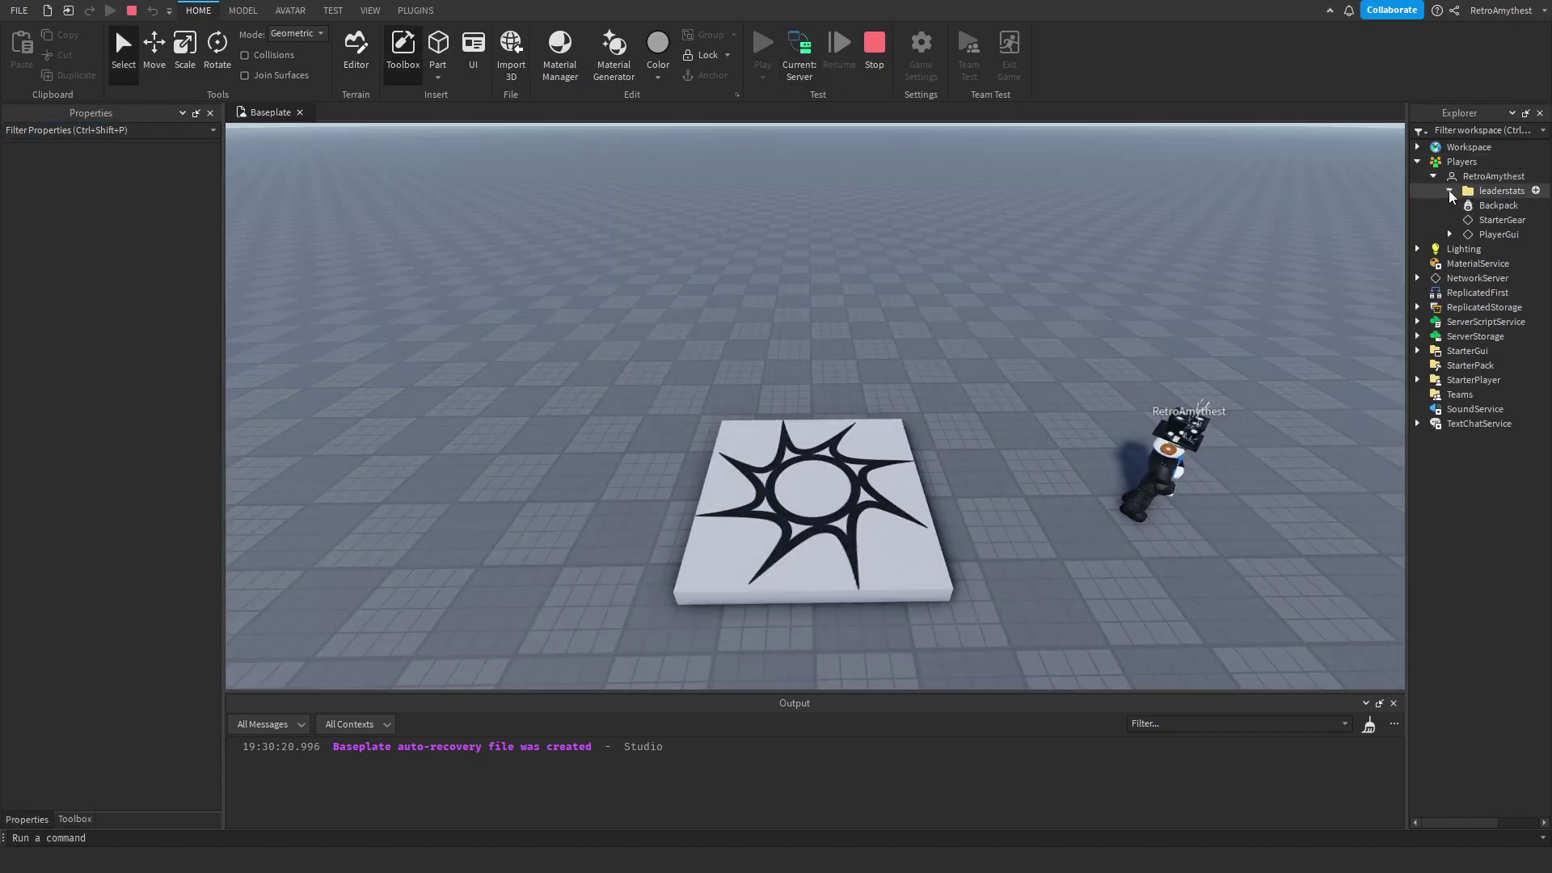
{"action": "left_click", "coordinate": [1448, 191]}
{"action": "left_click", "coordinate": [1505, 205]}
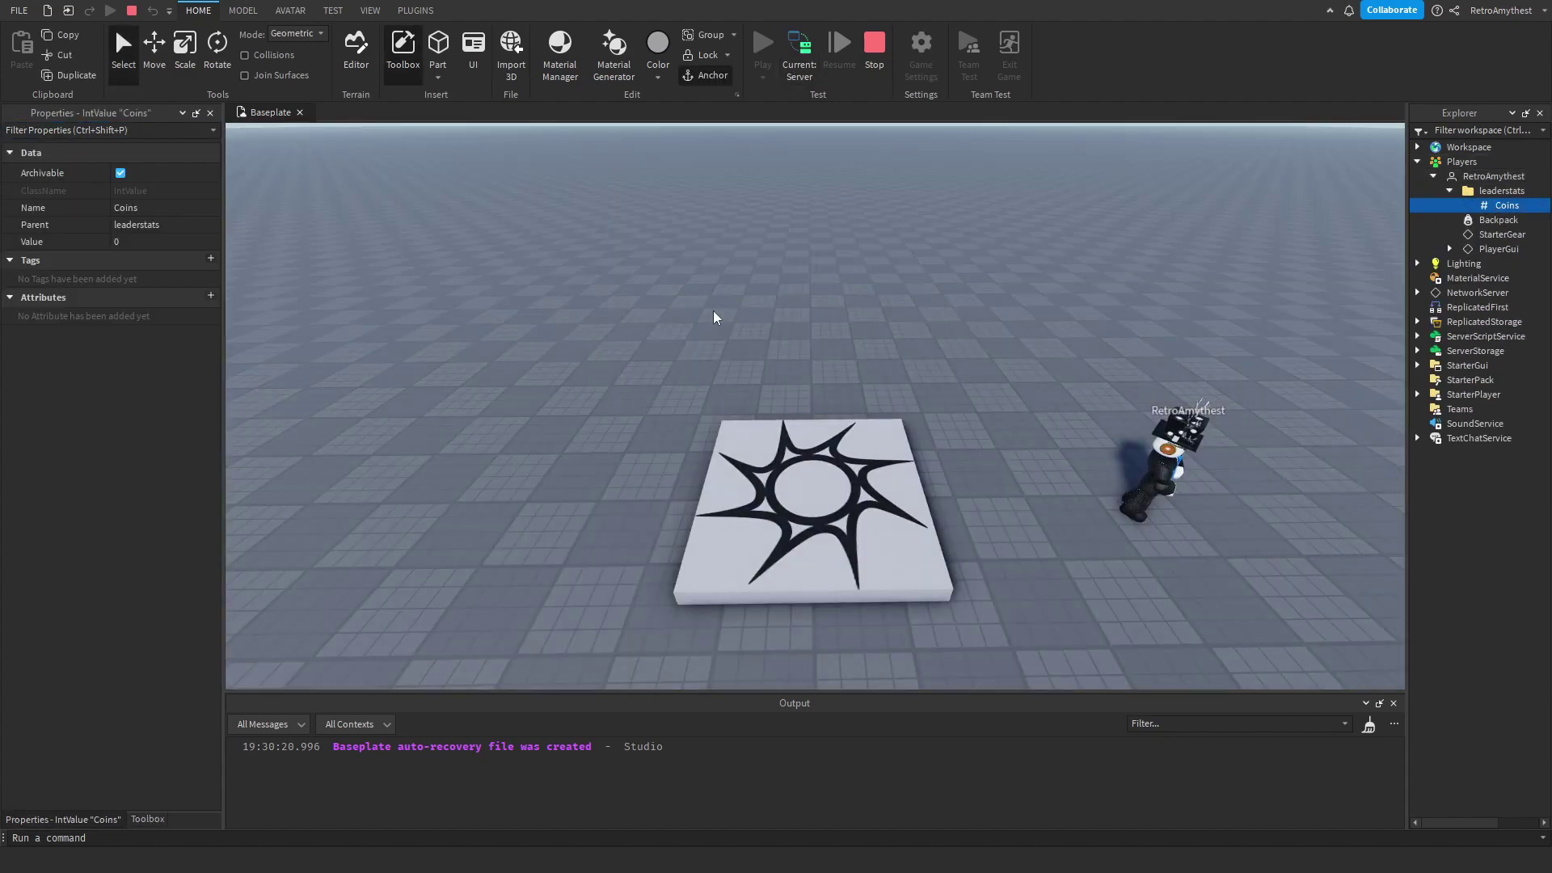
{"action": "left_click", "coordinate": [160, 242]}
{"action": "type", "text": "500"}
{"action": "key", "text": "BackSpace"}
{"action": "key", "text": "BackSpace"}
{"action": "key", "text": "BackSpace"}
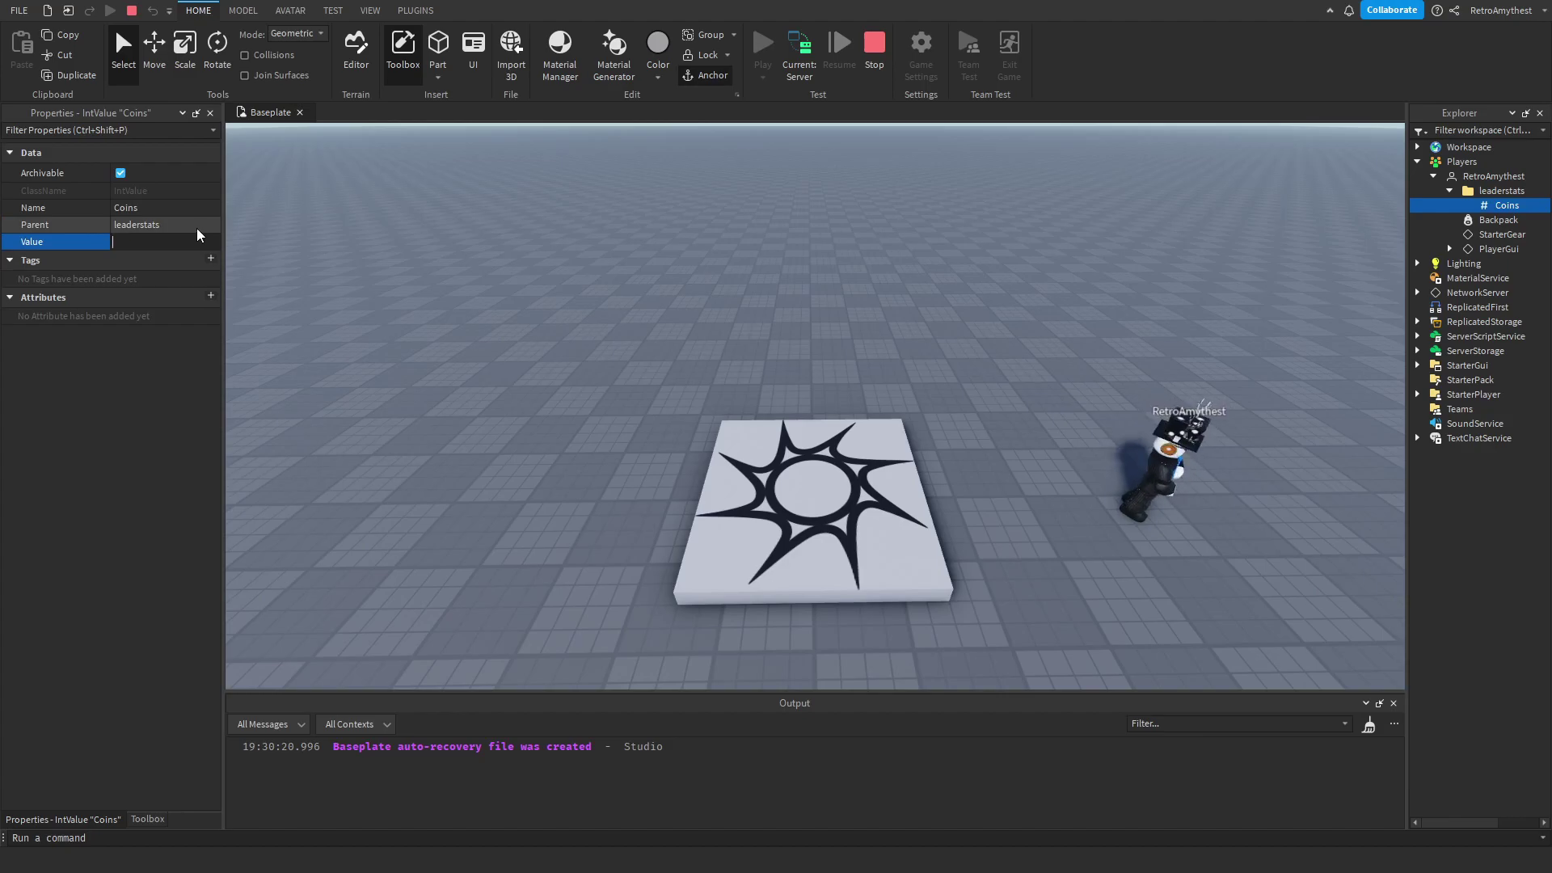
{"action": "type", "text": "1000"}
{"action": "key", "text": "Return"}
{"action": "left_click", "coordinate": [799, 58]}
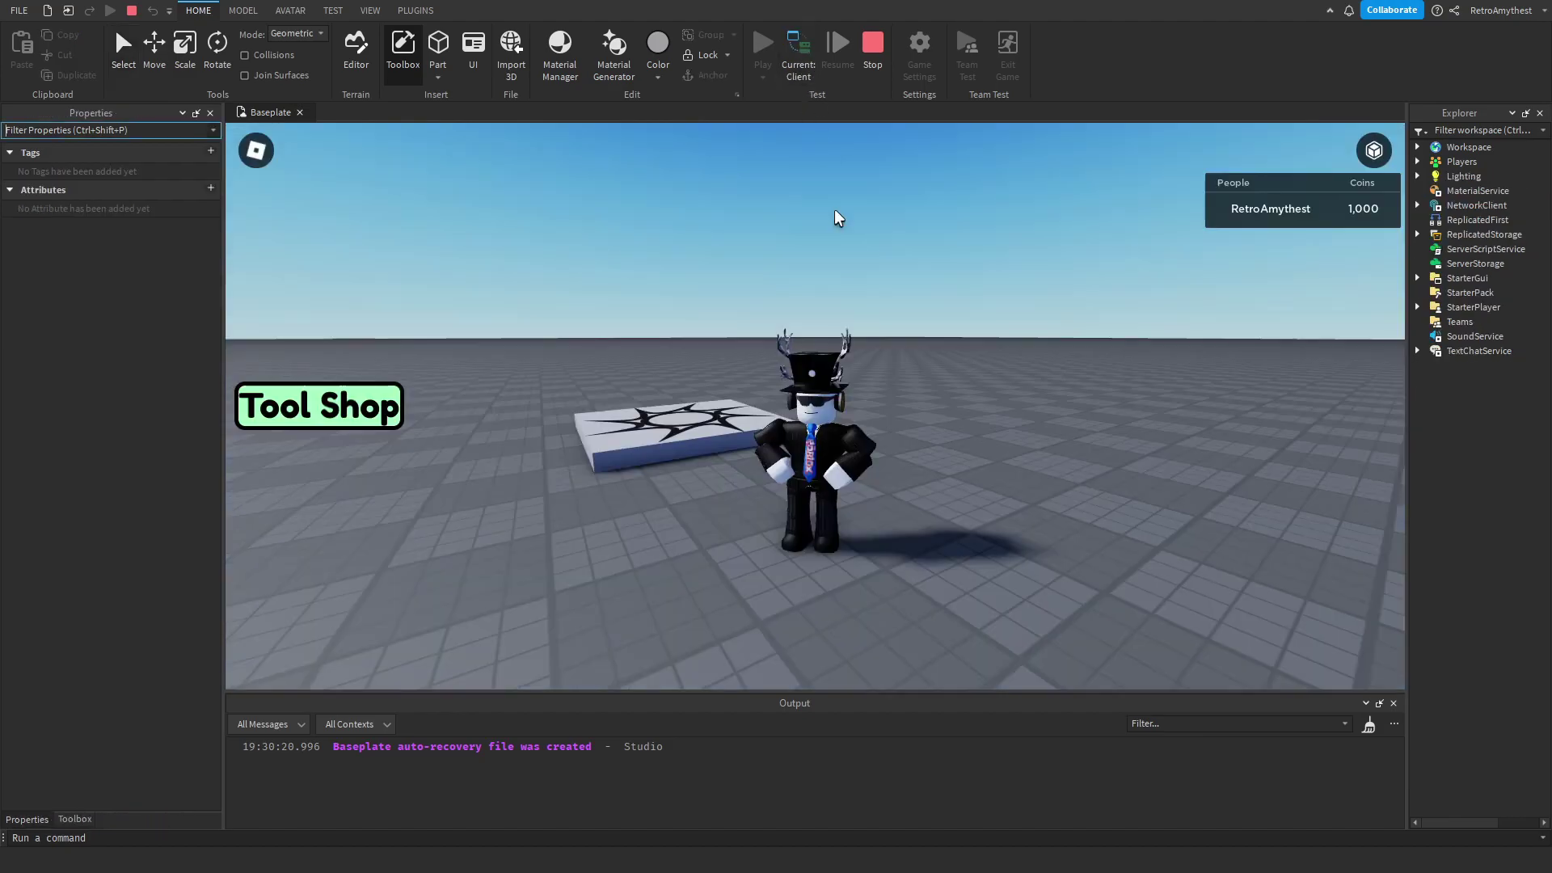
Step: Buy the handgun and the sword in the Tool Shop, then close the shop
{"action": "left_click", "coordinate": [797, 418]}
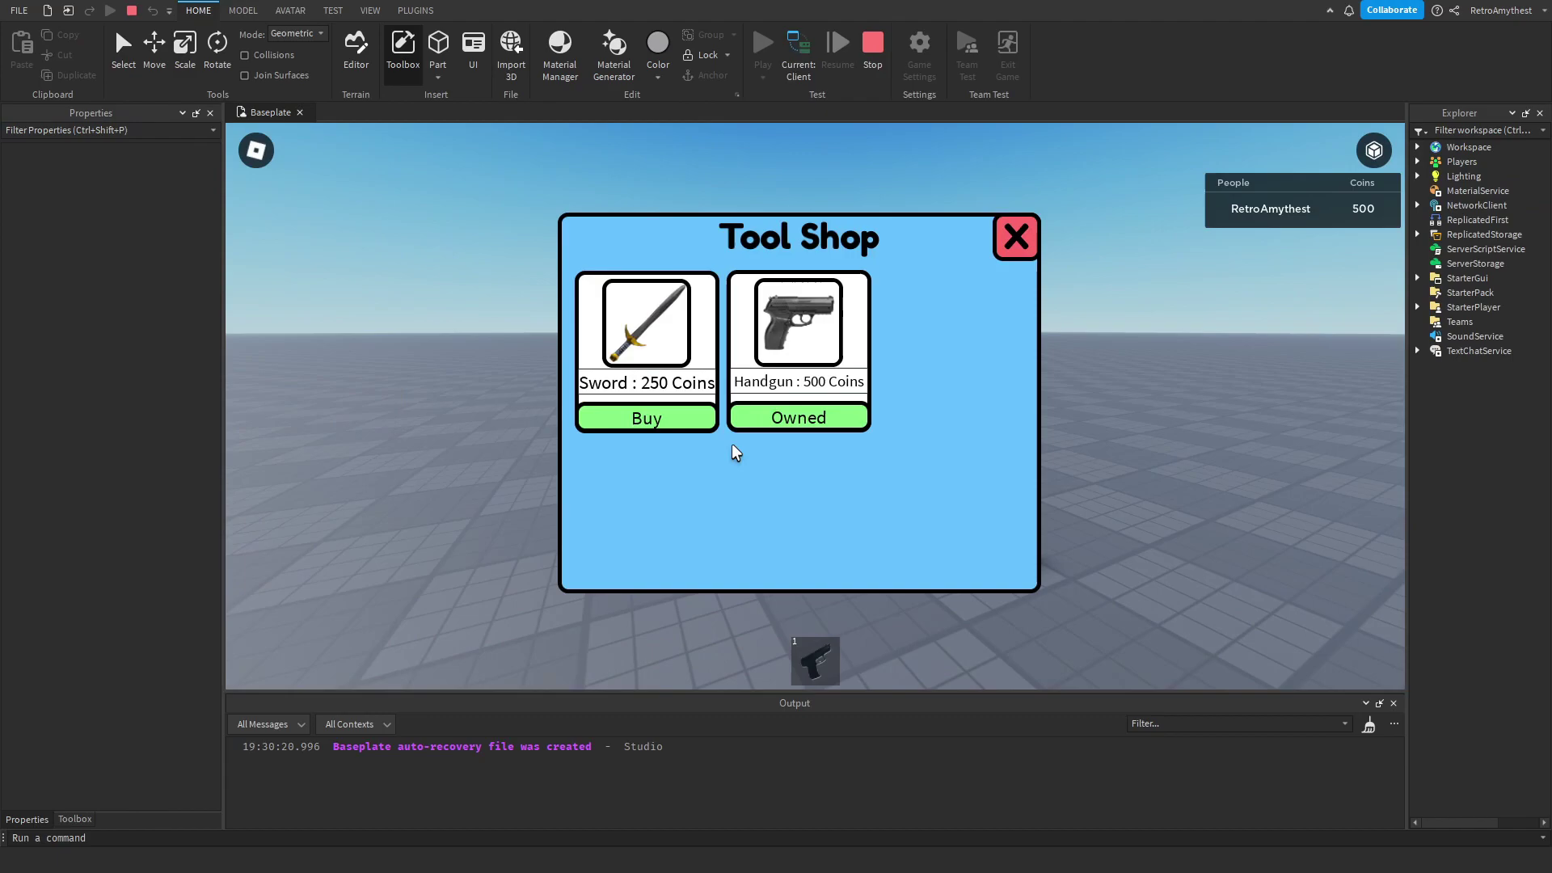
{"action": "left_click", "coordinate": [684, 422]}
{"action": "key", "text": "w"}
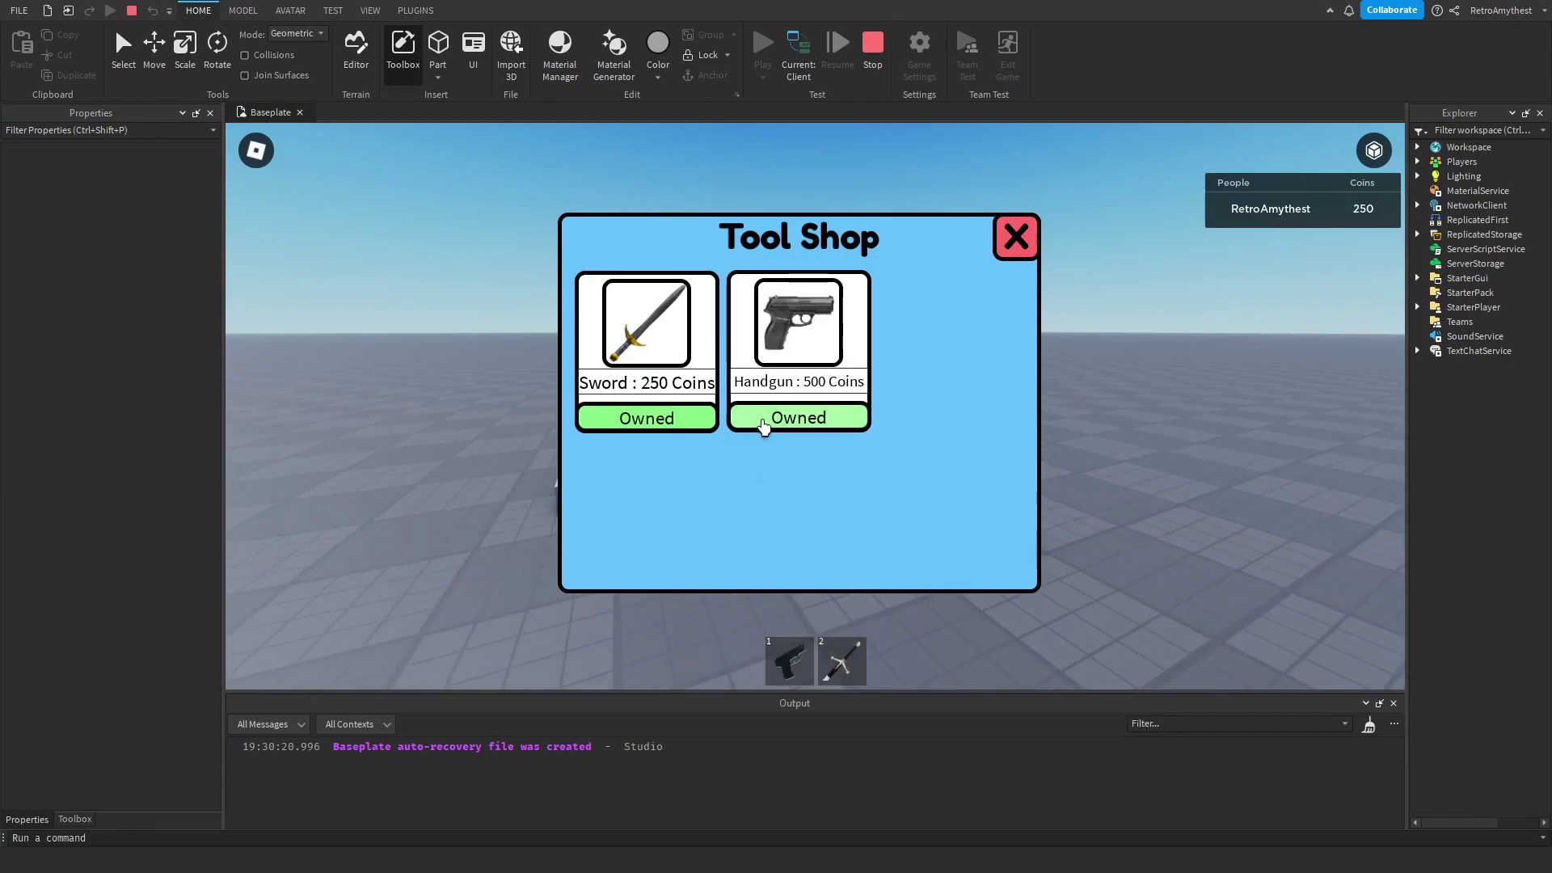
{"action": "left_click", "coordinate": [1015, 240]}
Step: Equip and try out the purchased handgun and sword in the world, then end the playtest
{"action": "key", "text": "1"}
{"action": "key", "text": "w"}
{"action": "right_click_drag", "start_coordinate": [1006, 285], "coordinate": [910, 371]}
{"action": "left_click", "coordinate": [918, 357]}
{"action": "left_click", "coordinate": [977, 329]}
{"action": "left_click", "coordinate": [980, 328]}
{"action": "key", "text": "2"}
{"action": "left_click", "coordinate": [914, 368]}
{"action": "key", "text": "s"}
{"action": "key", "text": "2"}
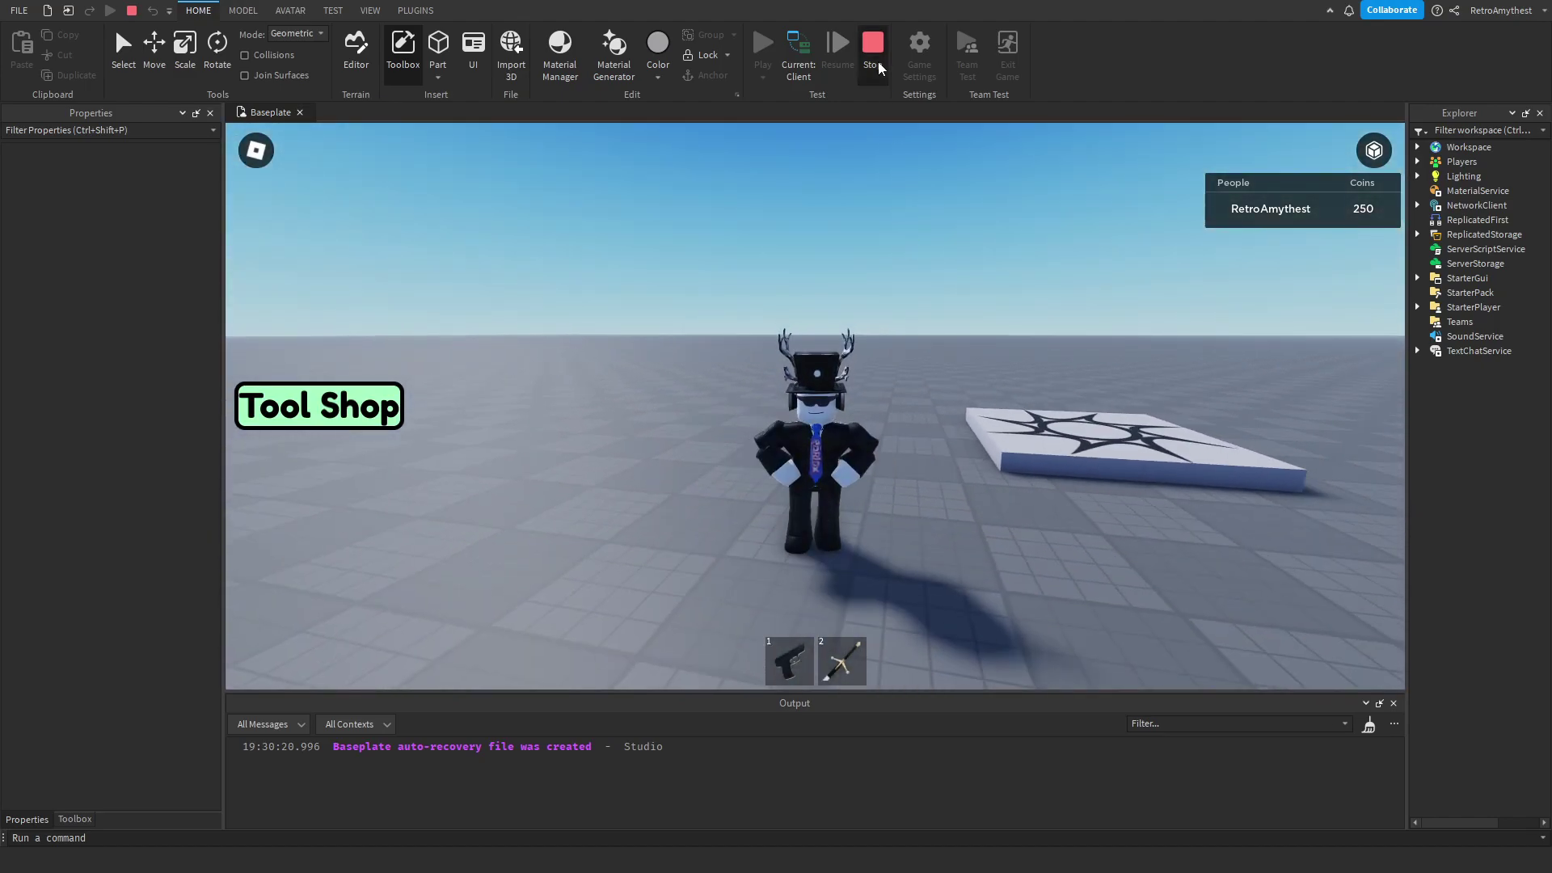
{"action": "key", "text": "shift+F5"}
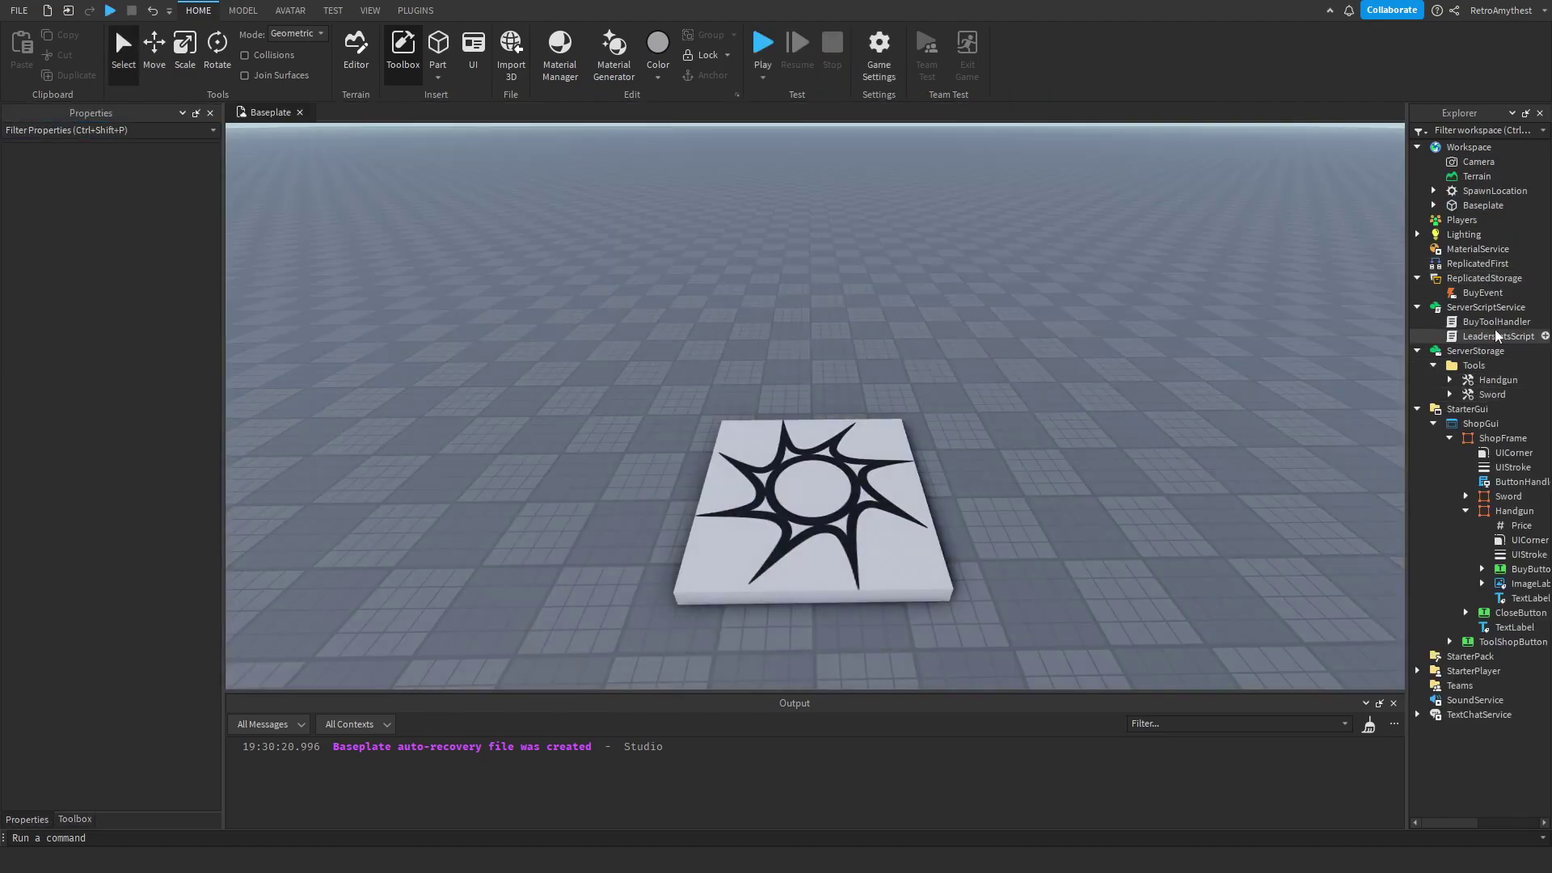
Step: In LeaderstatsScript, rename the coins variable to cash on all three lines, set its Name to "Cash", and close the script
{"action": "left_click", "coordinate": [1503, 338]}
{"action": "double_click", "coordinate": [1500, 336]}
{"action": "double_click", "coordinate": [363, 193]}
{"action": "key", "text": "BackSpace"}
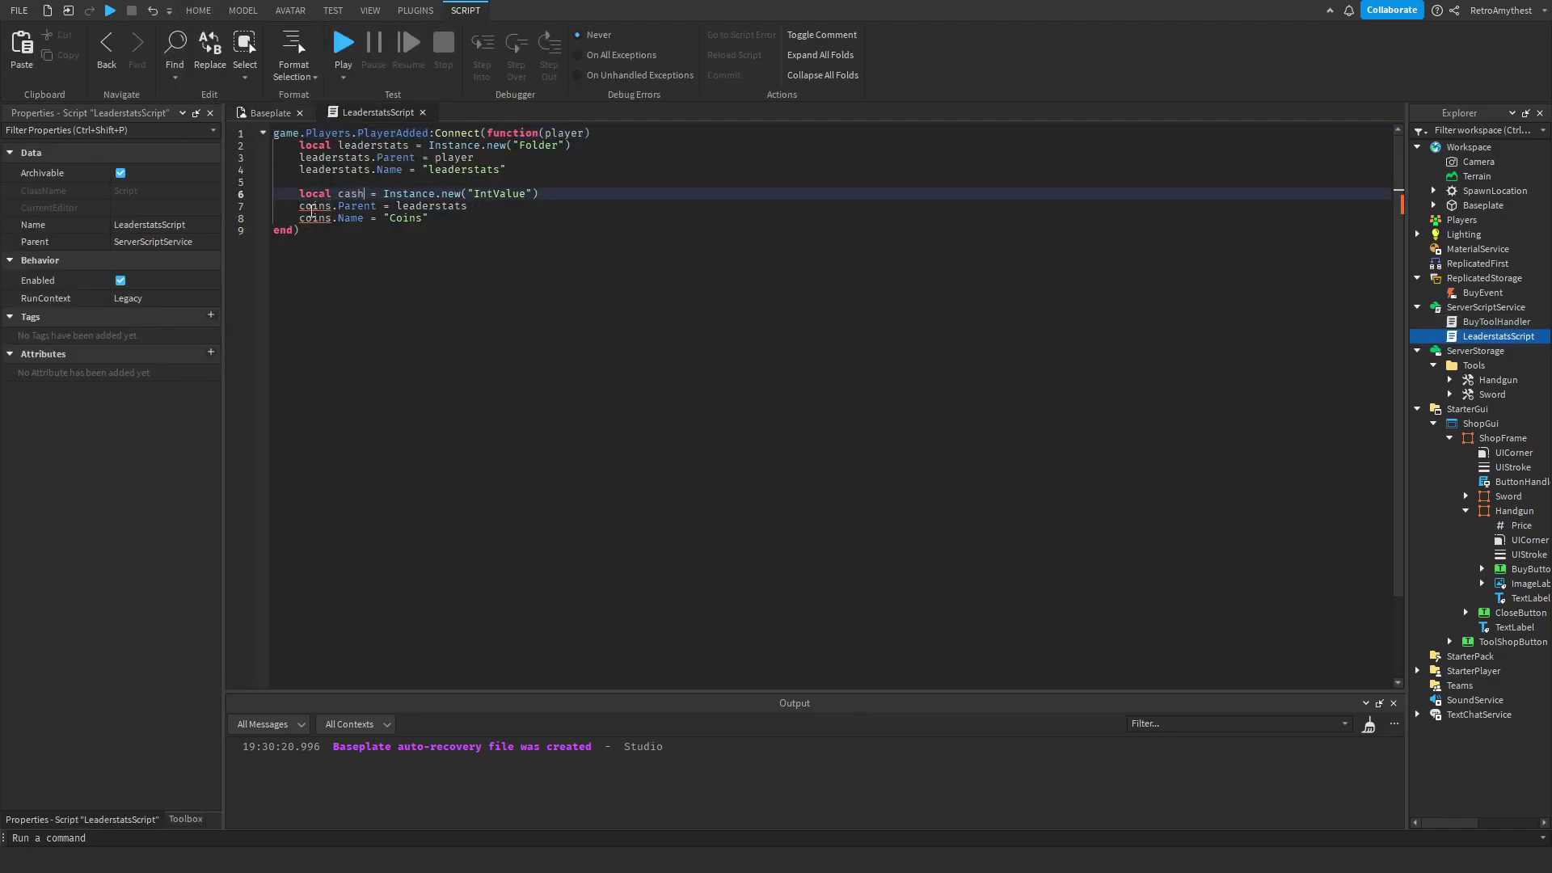
{"action": "double_click", "coordinate": [312, 207]}
{"action": "key", "text": "BackSpace"}
{"action": "type", "text": "cash"}
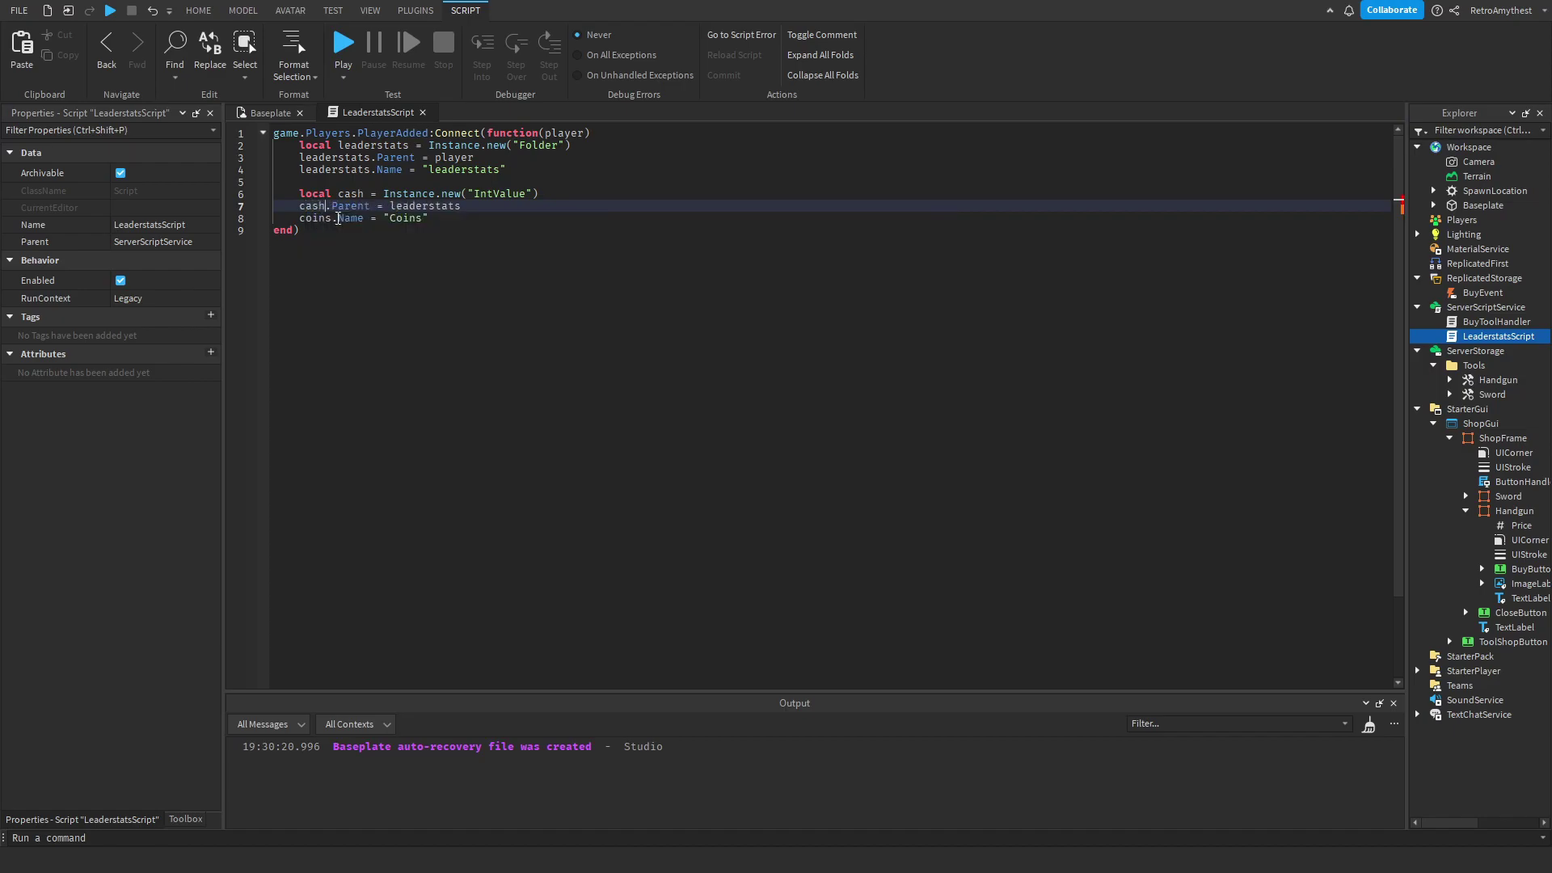
{"action": "double_click", "coordinate": [310, 219]}
{"action": "type", "text": "cash"}
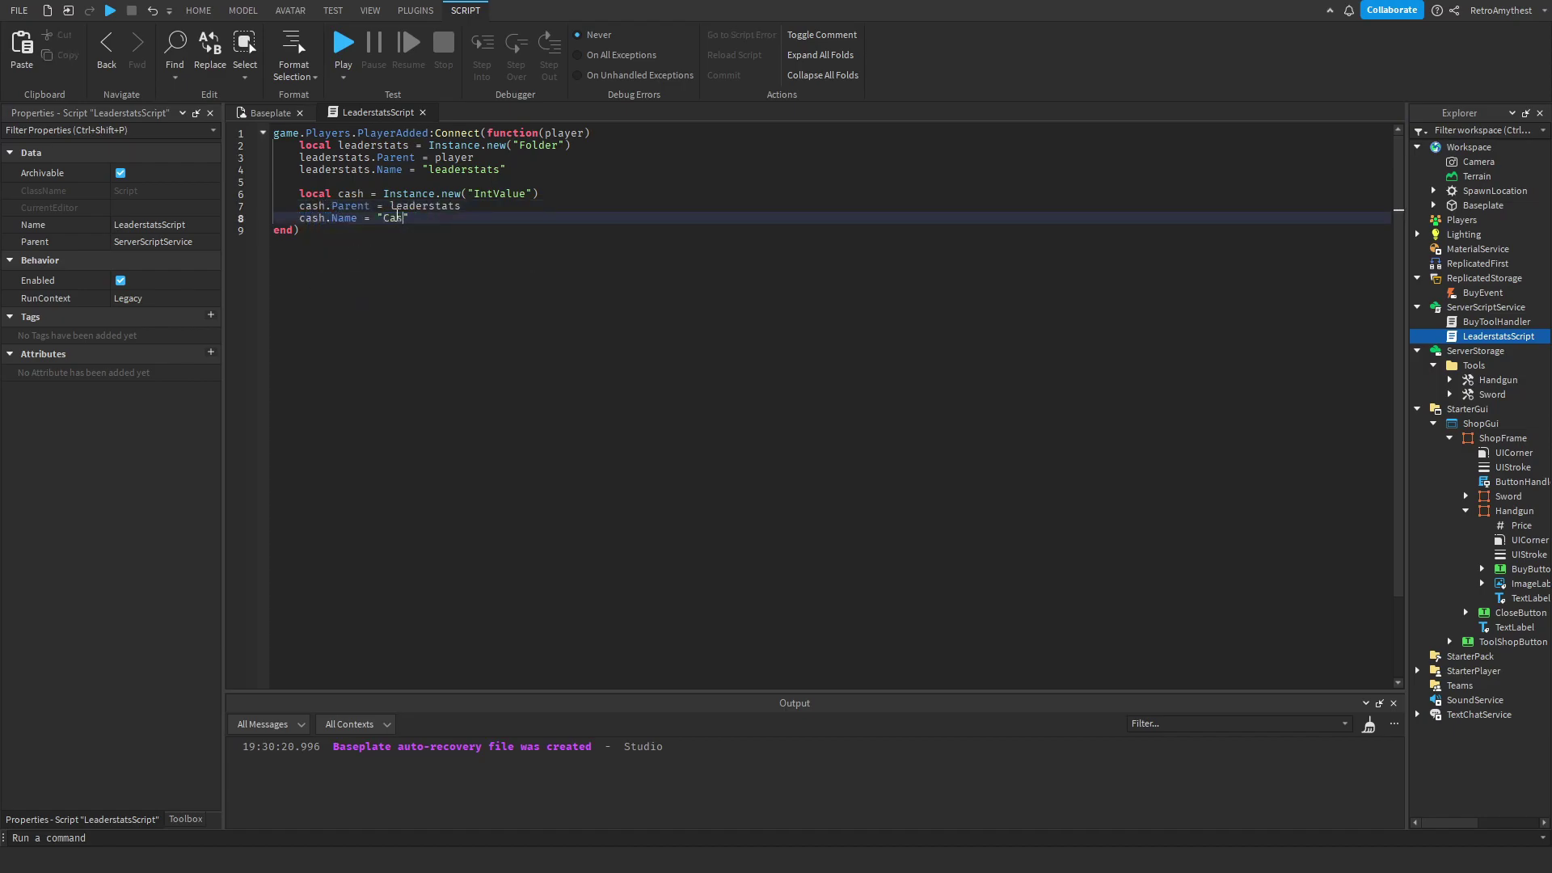
{"action": "left_click", "coordinate": [422, 113]}
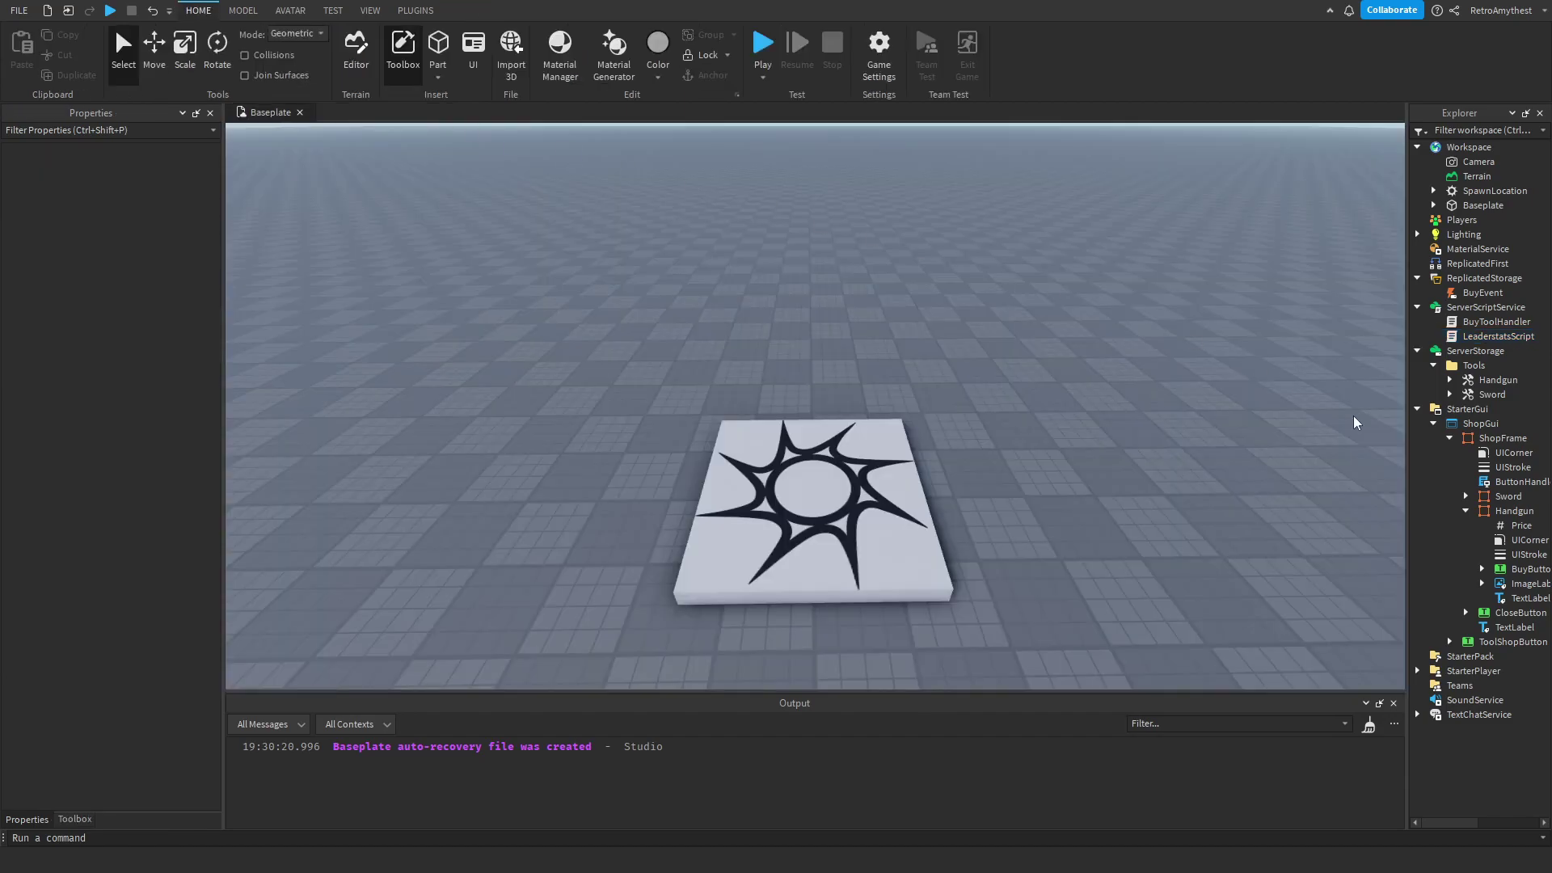
Step: Update the Coins reference in ButtonHandler's balance check to match the renamed Cash stat and close the script
{"action": "double_click", "coordinate": [1508, 484]}
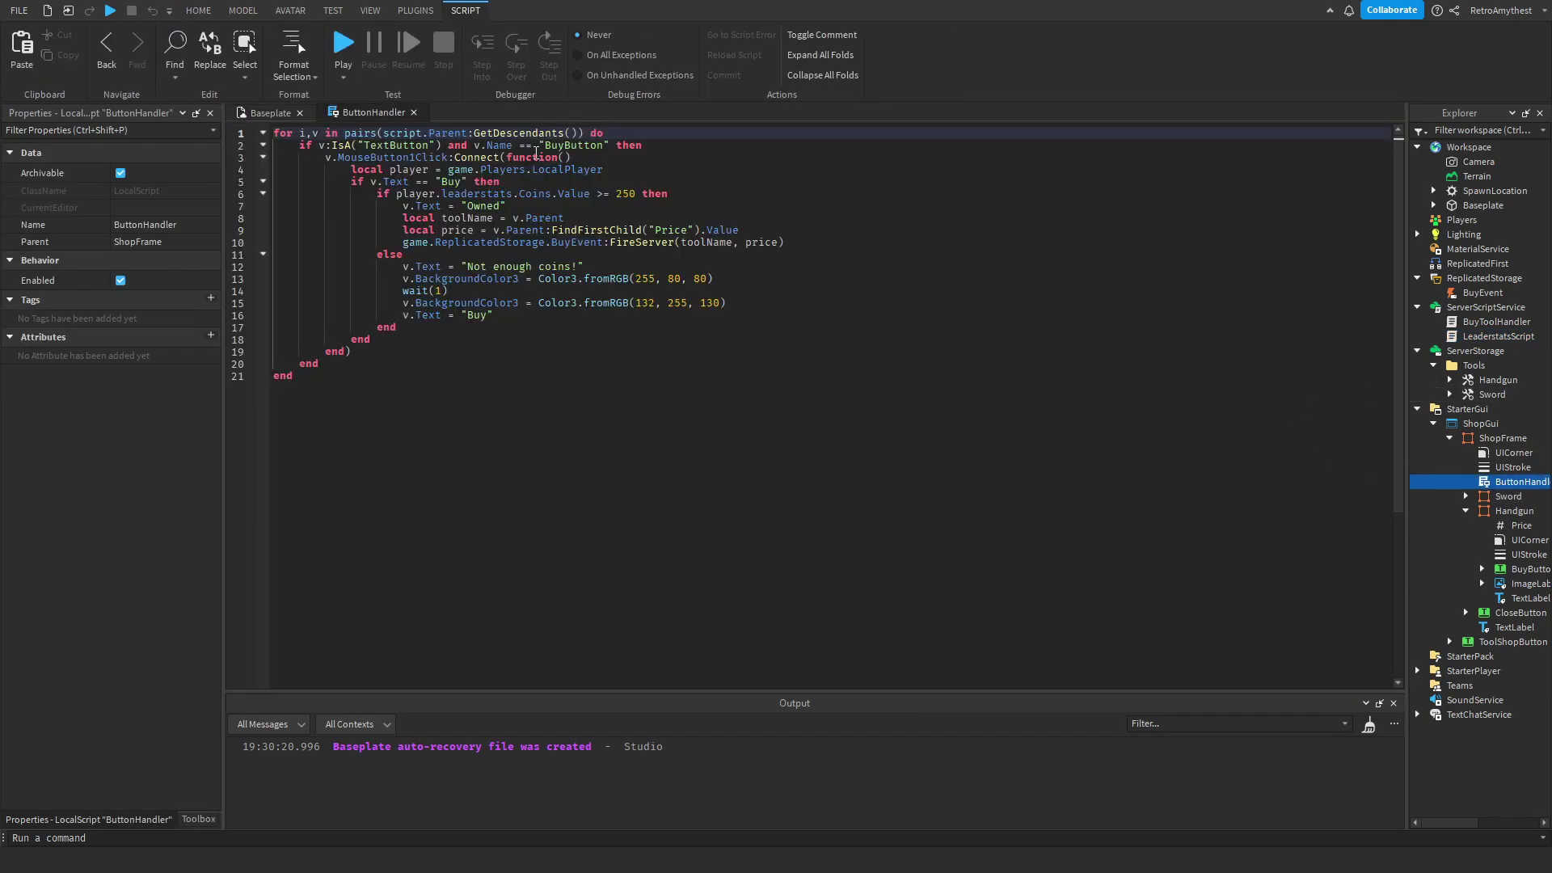
{"action": "double_click", "coordinate": [544, 196]}
{"action": "key", "text": "BackSpace"}
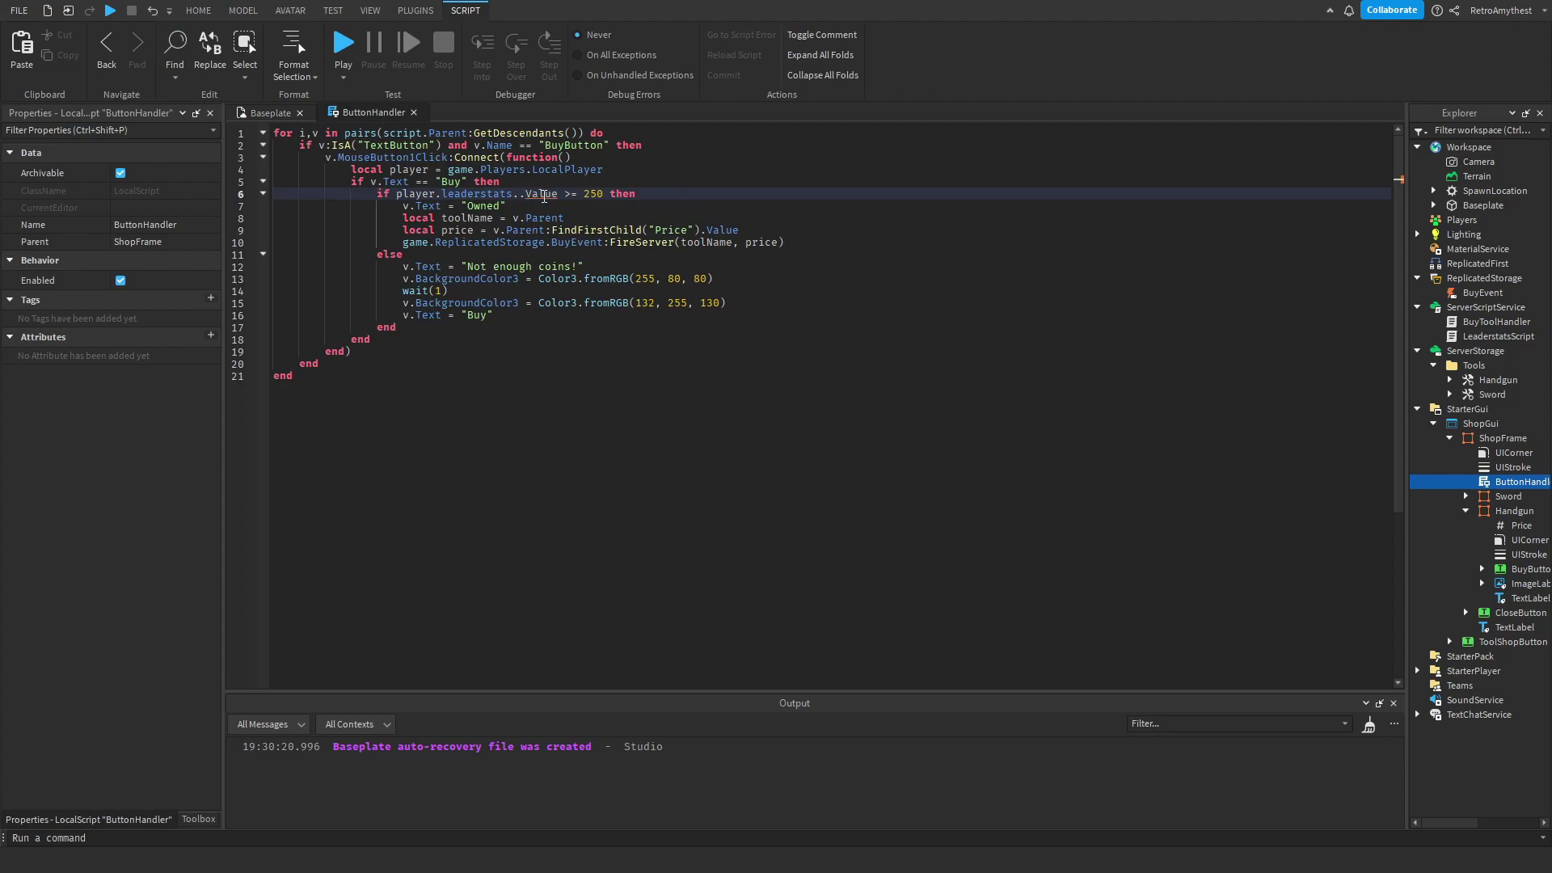
{"action": "left_click", "coordinate": [414, 112]}
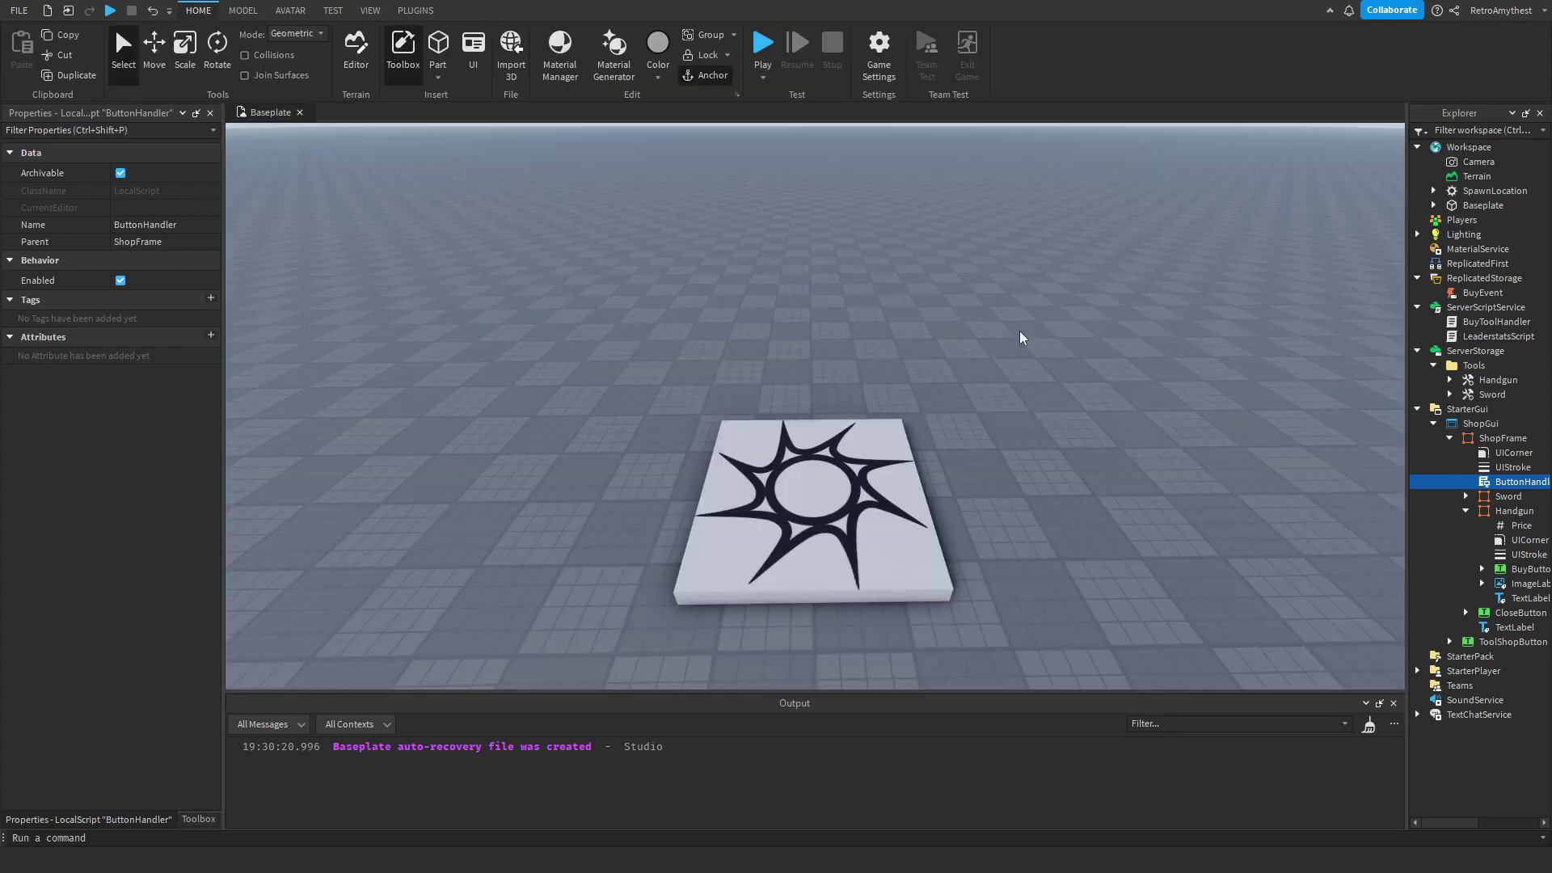
Step: Change the text of the Handgun frame's label to "Handgun : 500 Cash"
{"action": "left_click", "coordinate": [1514, 511]}
{"action": "left_click", "coordinate": [1528, 598]}
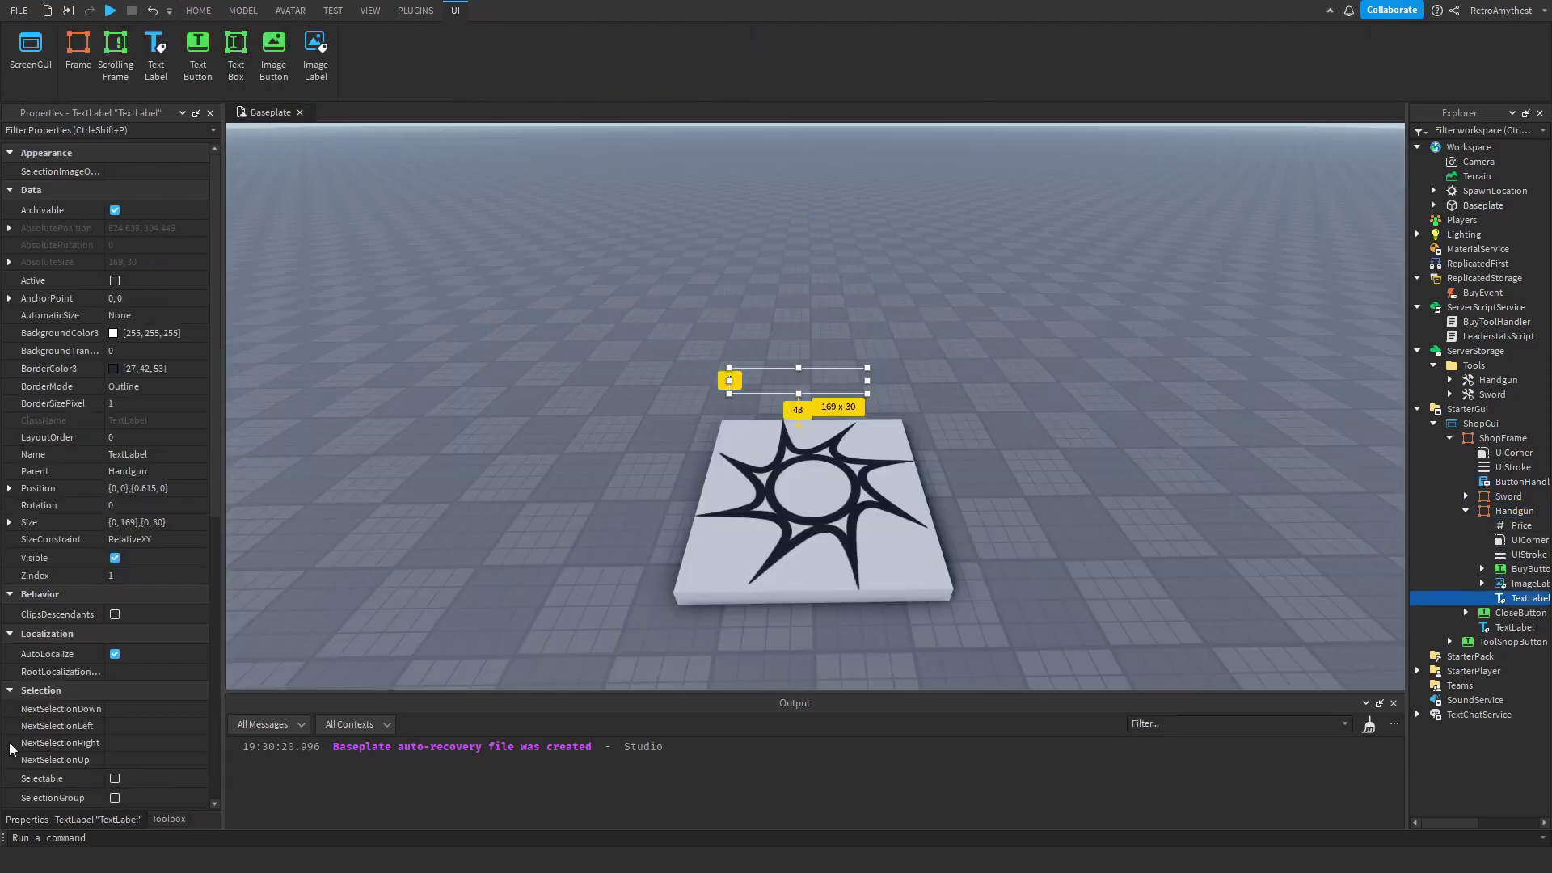
{"action": "scroll", "coordinate": [121, 566], "scroll_direction": "down", "scroll_amount": 10}
{"action": "left_click", "coordinate": [183, 706]}
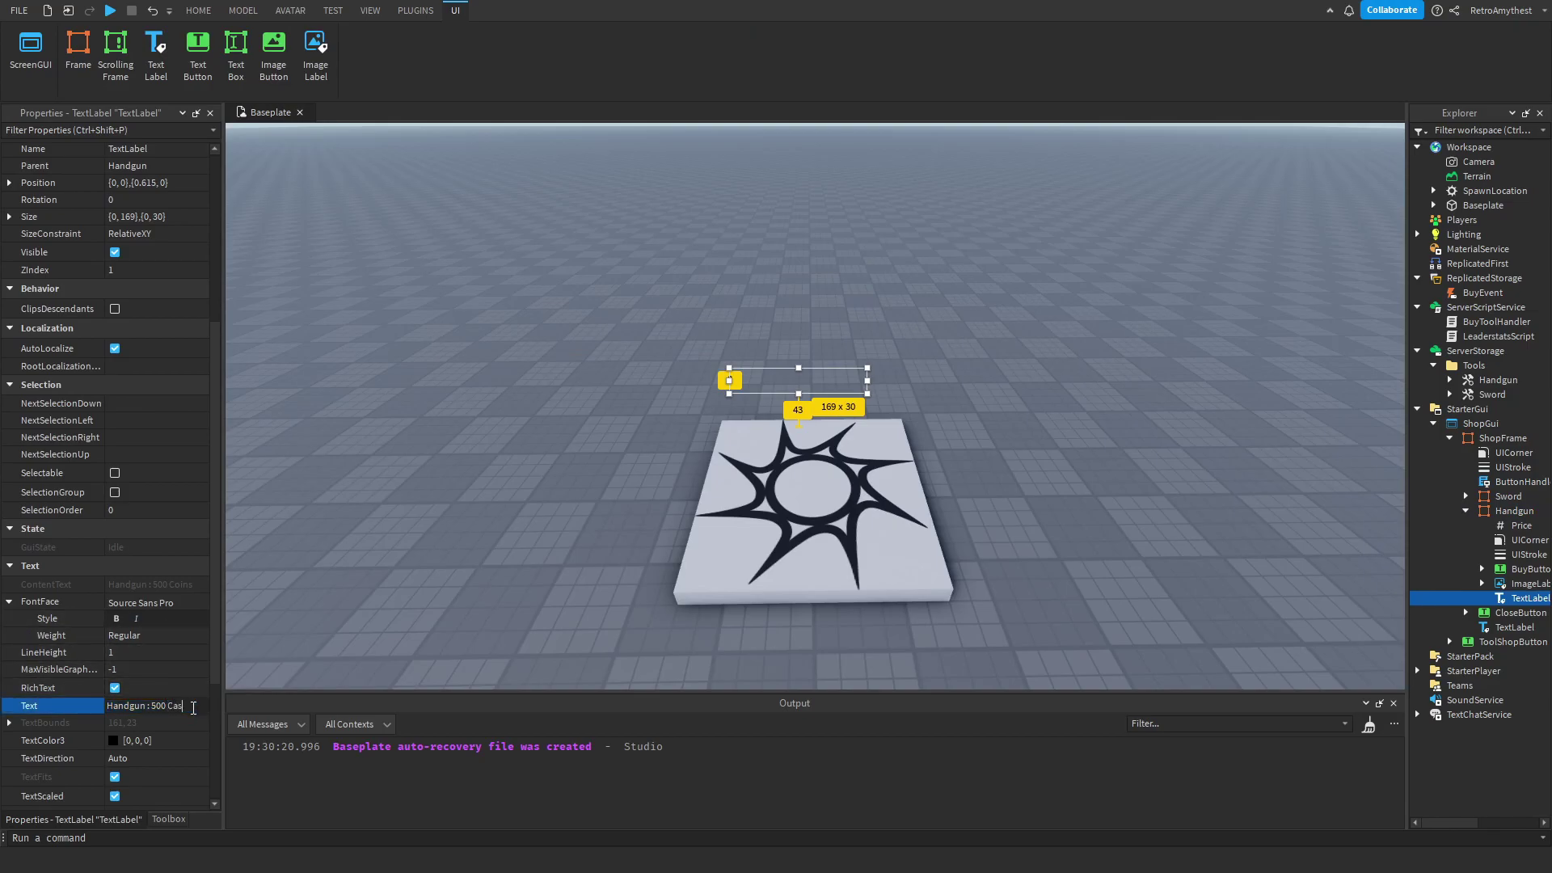
{"action": "key", "text": "Return"}
Step: Change the text of the Sword frame's label to "Sword : 250 Cash"
{"action": "left_click", "coordinate": [1465, 511]}
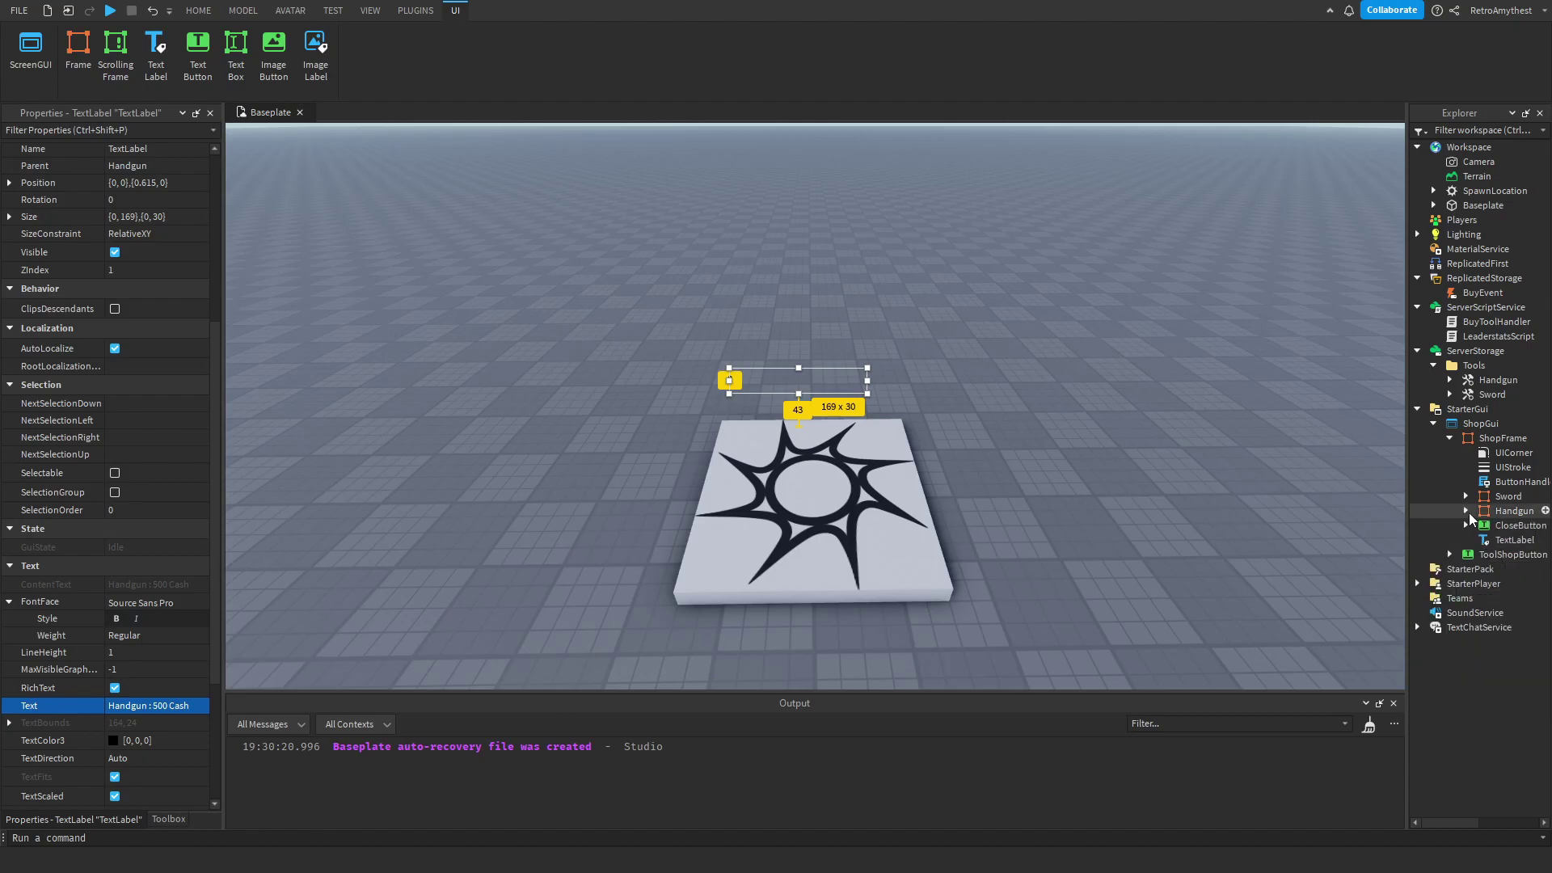
{"action": "left_click", "coordinate": [1465, 497]}
{"action": "left_click", "coordinate": [1528, 569]}
{"action": "left_click", "coordinate": [1513, 598]}
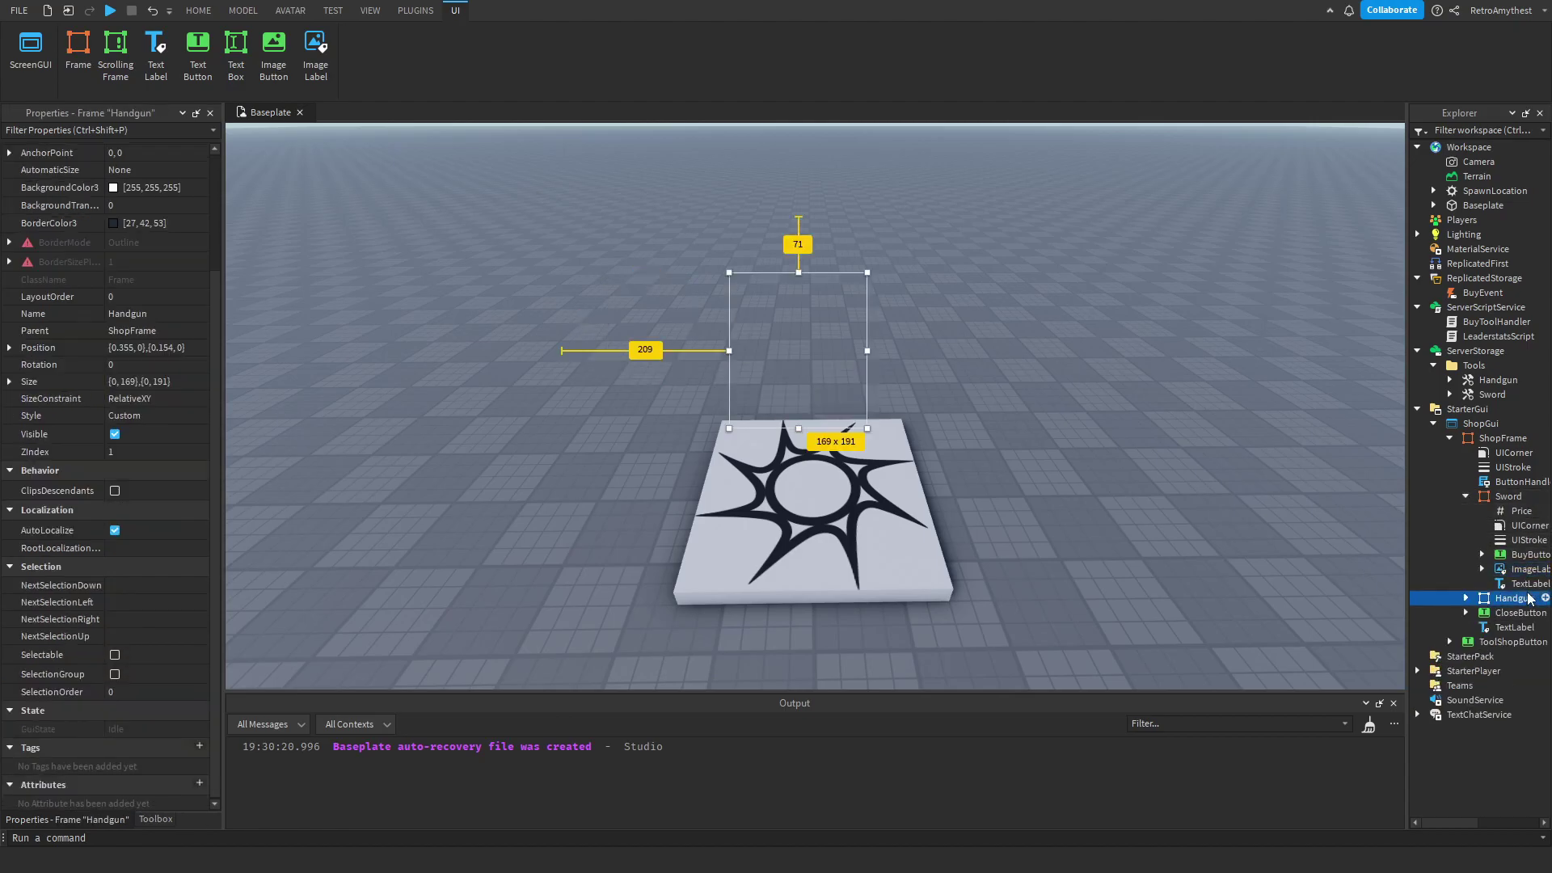
{"action": "left_click", "coordinate": [1529, 583]}
{"action": "scroll", "coordinate": [54, 695], "scroll_direction": "down", "scroll_amount": 5}
{"action": "left_click", "coordinate": [190, 508]}
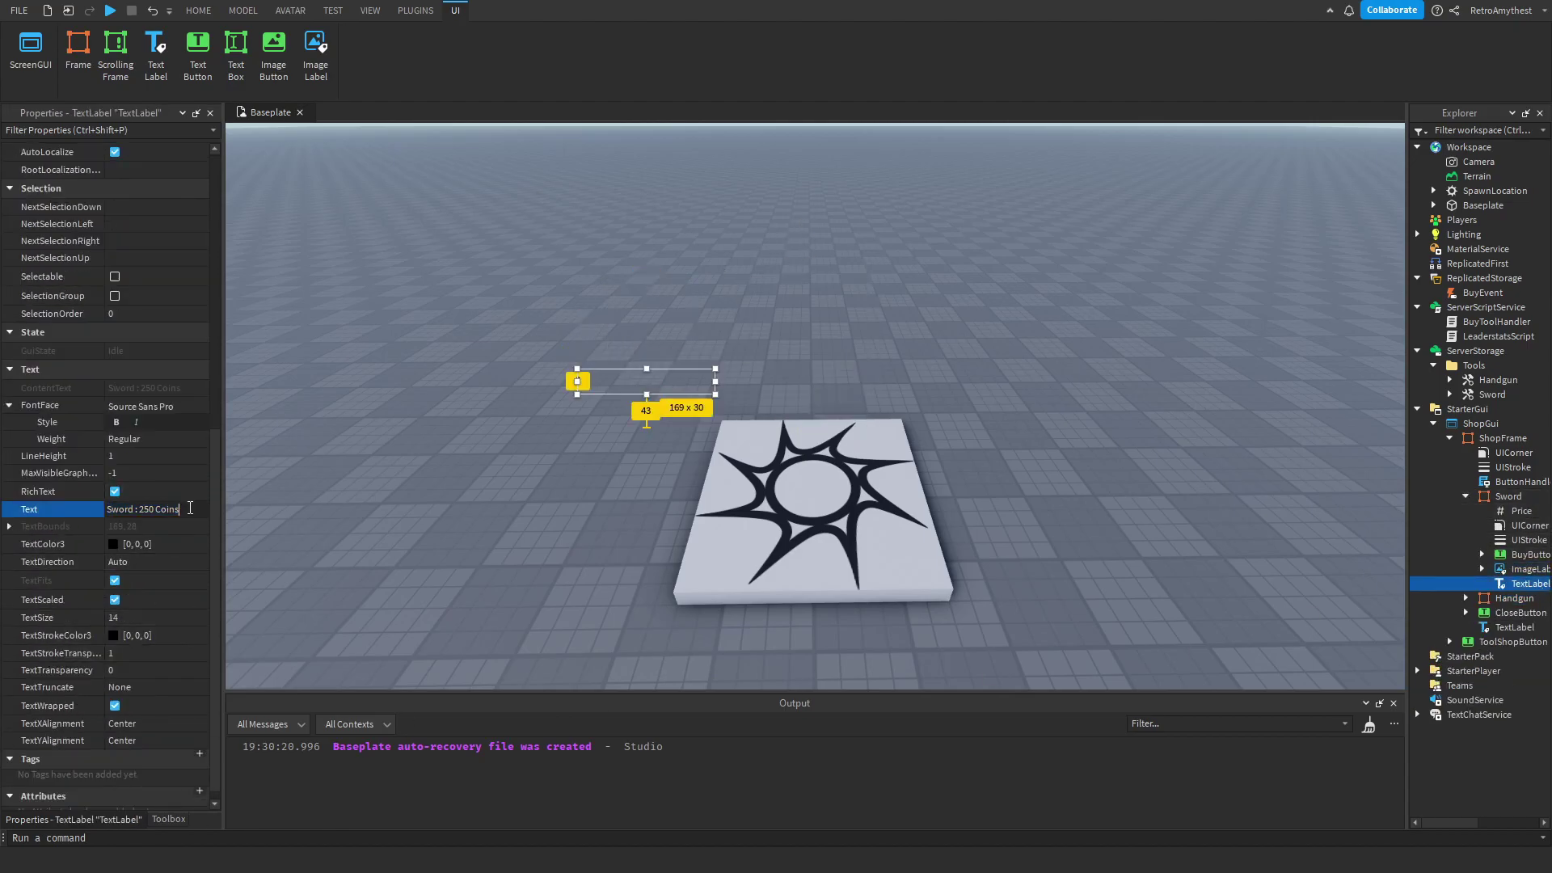
{"action": "key", "text": "Return"}
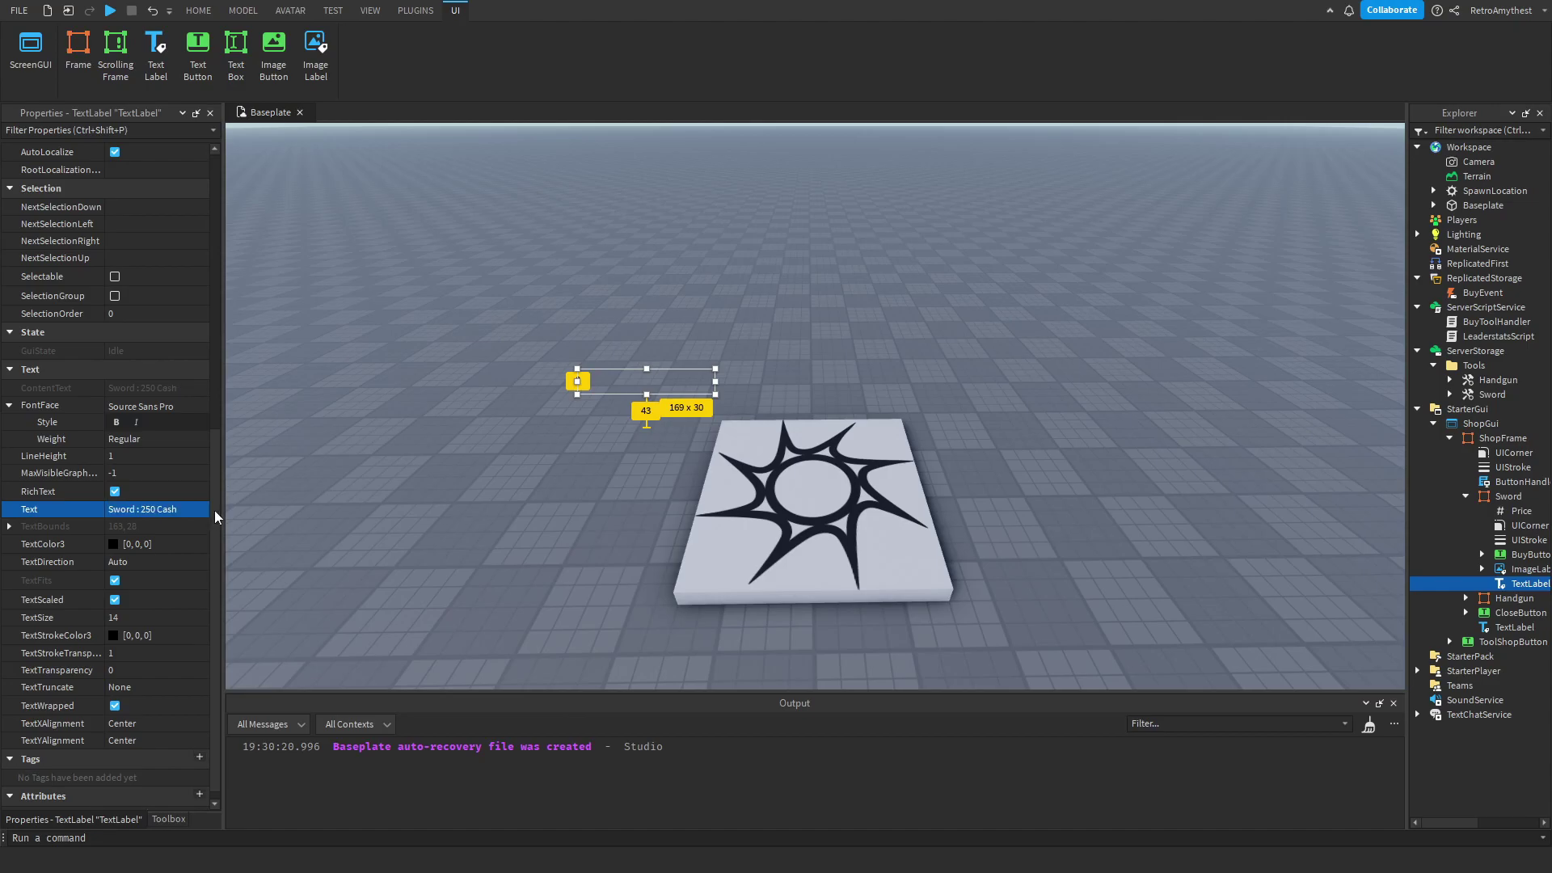
{"action": "left_click", "coordinate": [565, 267]}
Step: In BuyToolHandler, change the Coins reference in the price deduction line to Cash and close the script
{"action": "left_click", "coordinate": [1498, 337]}
{"action": "double_click", "coordinate": [1498, 336]}
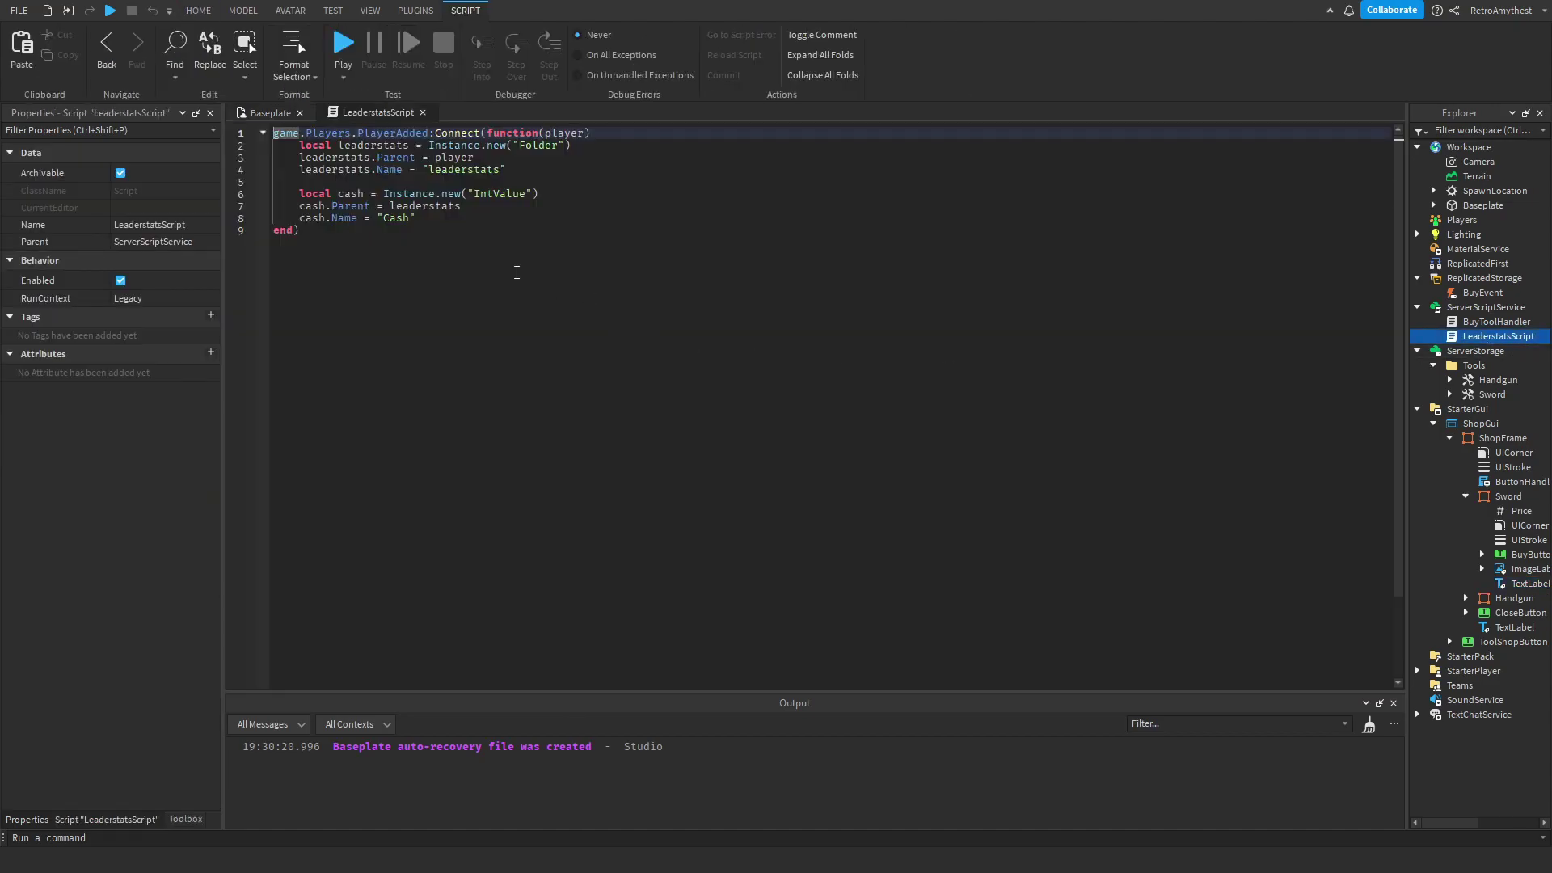
{"action": "left_click", "coordinate": [421, 113]}
{"action": "double_click", "coordinate": [1472, 323]}
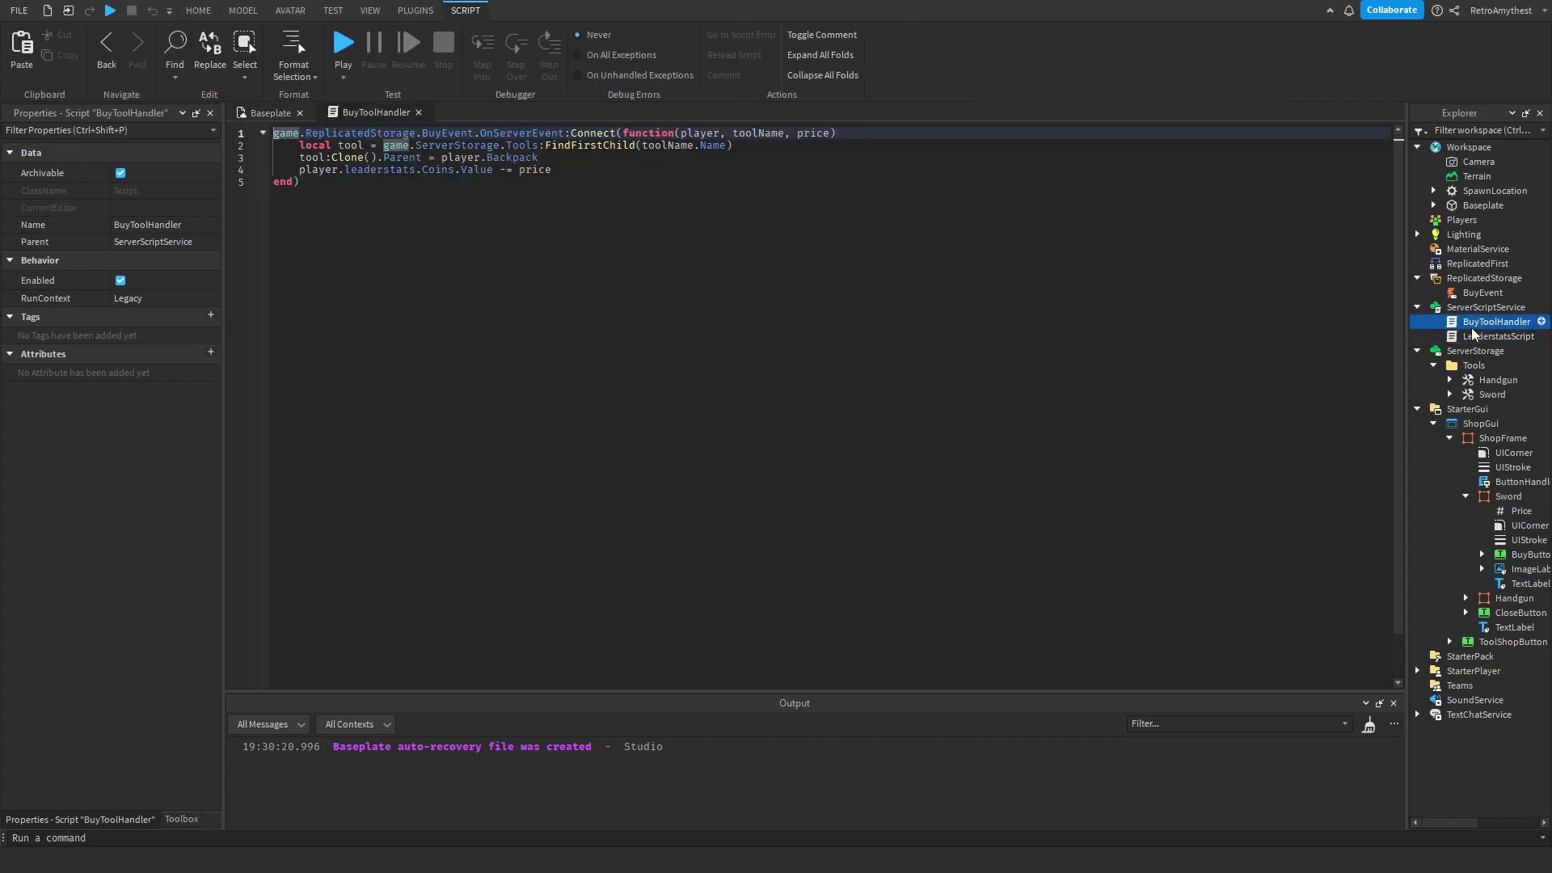
{"action": "double_click", "coordinate": [438, 169]}
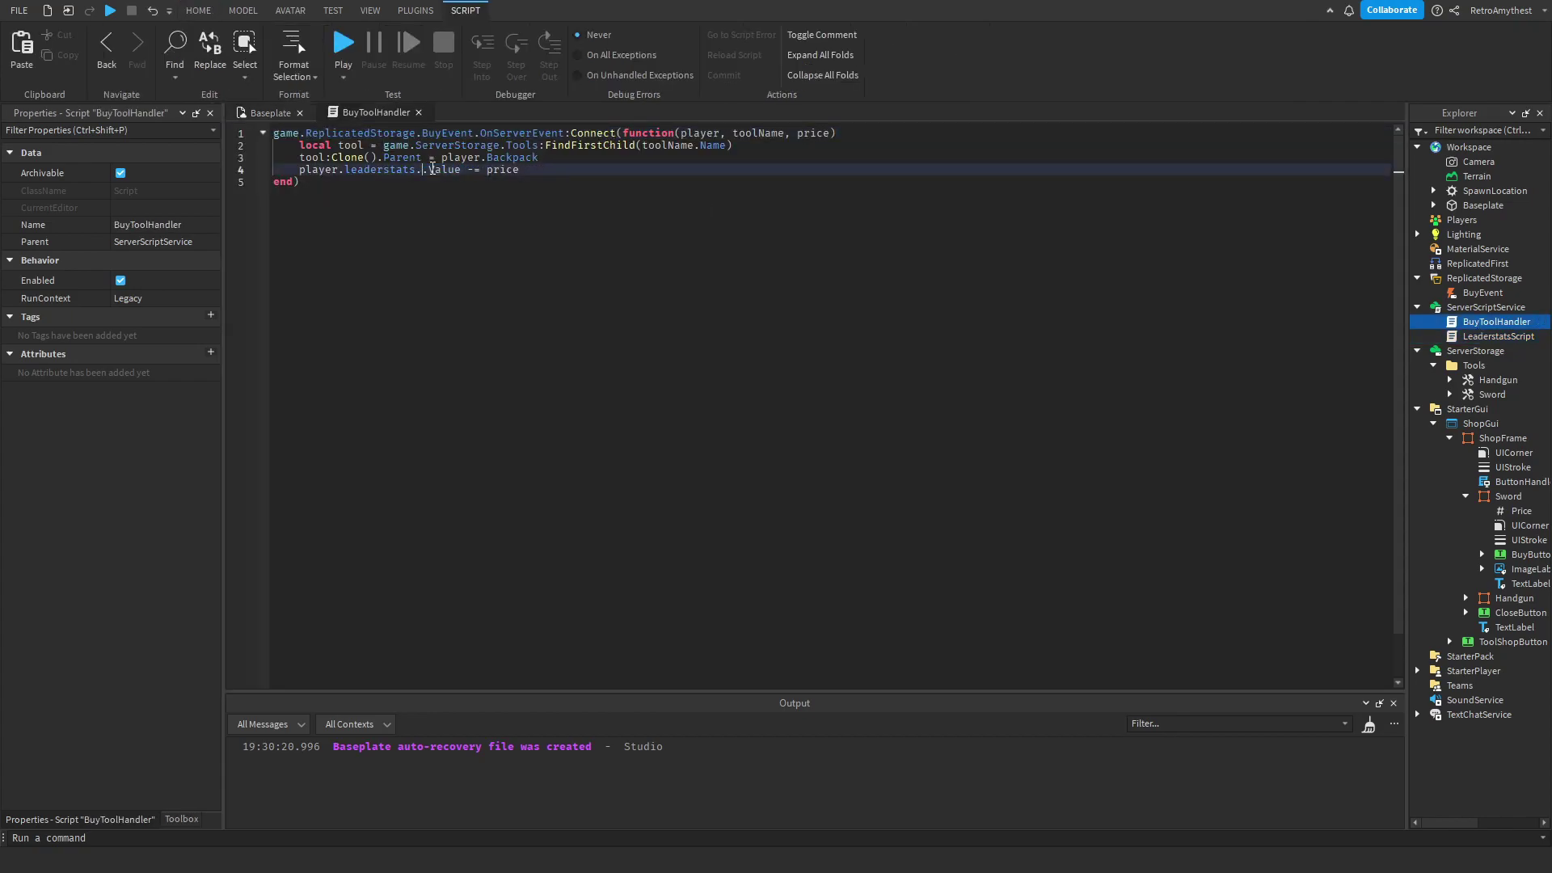
{"action": "left_click", "coordinate": [419, 112]}
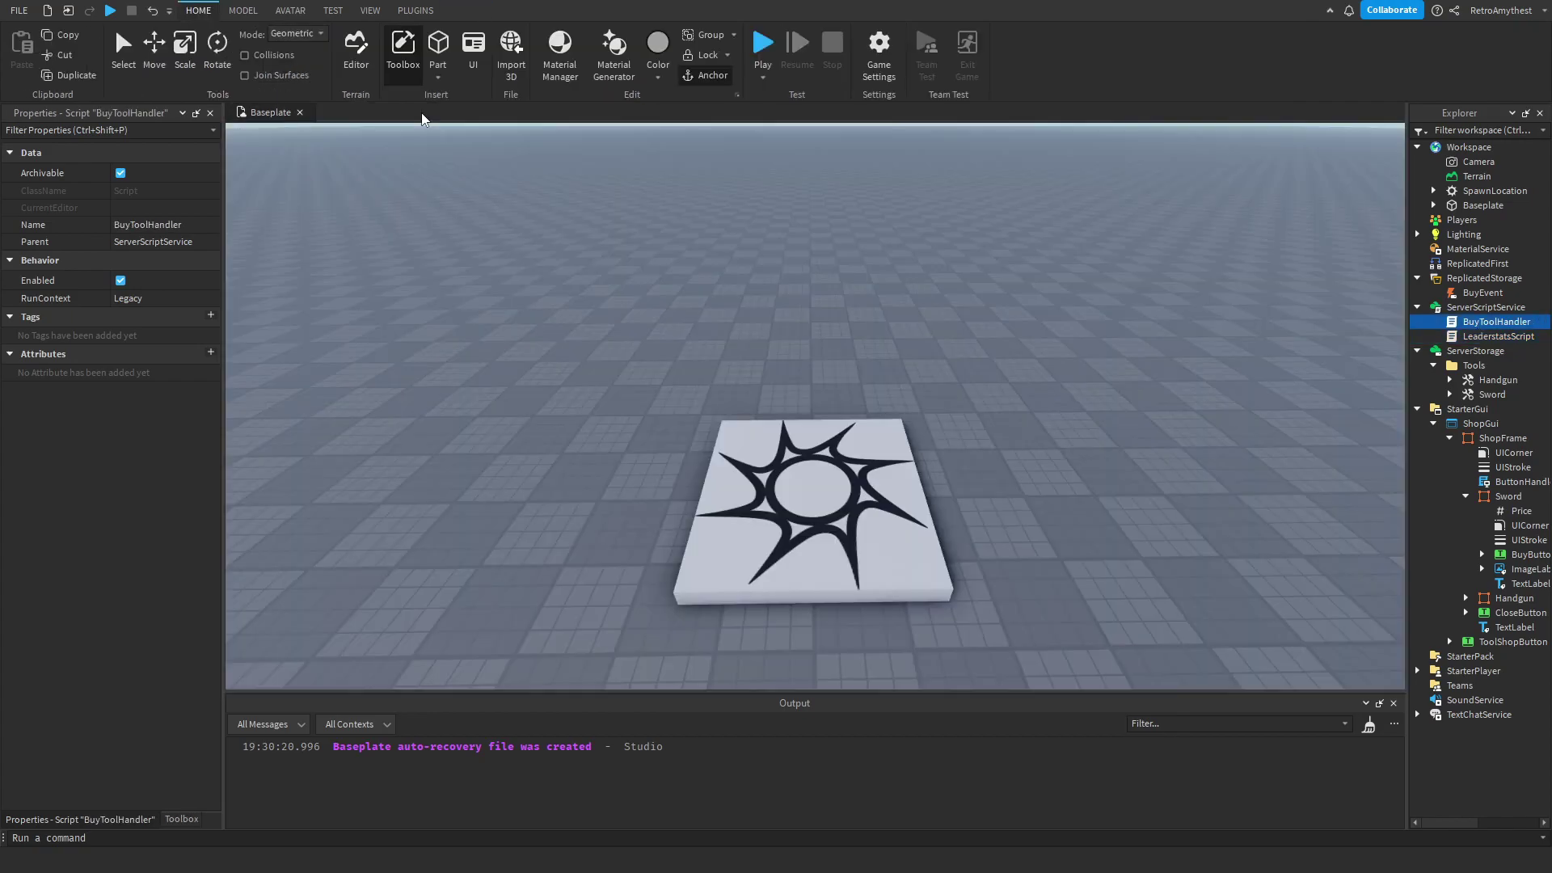
Step: Playtest the game, try to buy the sword and handgun in the Tool Shop, close the shop and end the playtest
{"action": "left_click", "coordinate": [763, 45]}
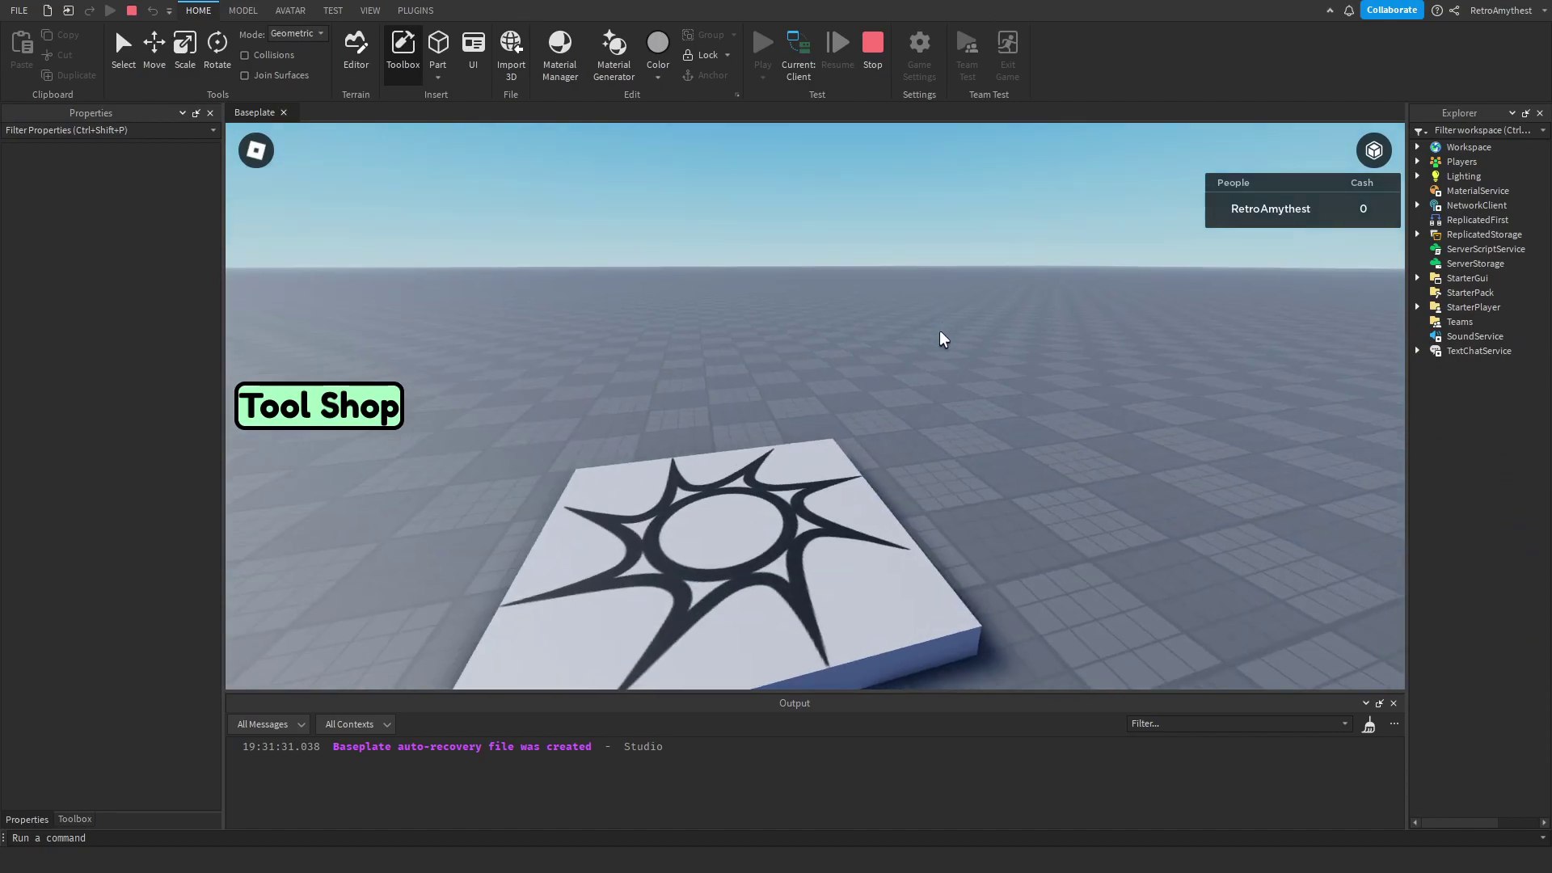
{"action": "left_click", "coordinate": [356, 417]}
{"action": "left_click", "coordinate": [609, 412]}
{"action": "left_click", "coordinate": [798, 417]}
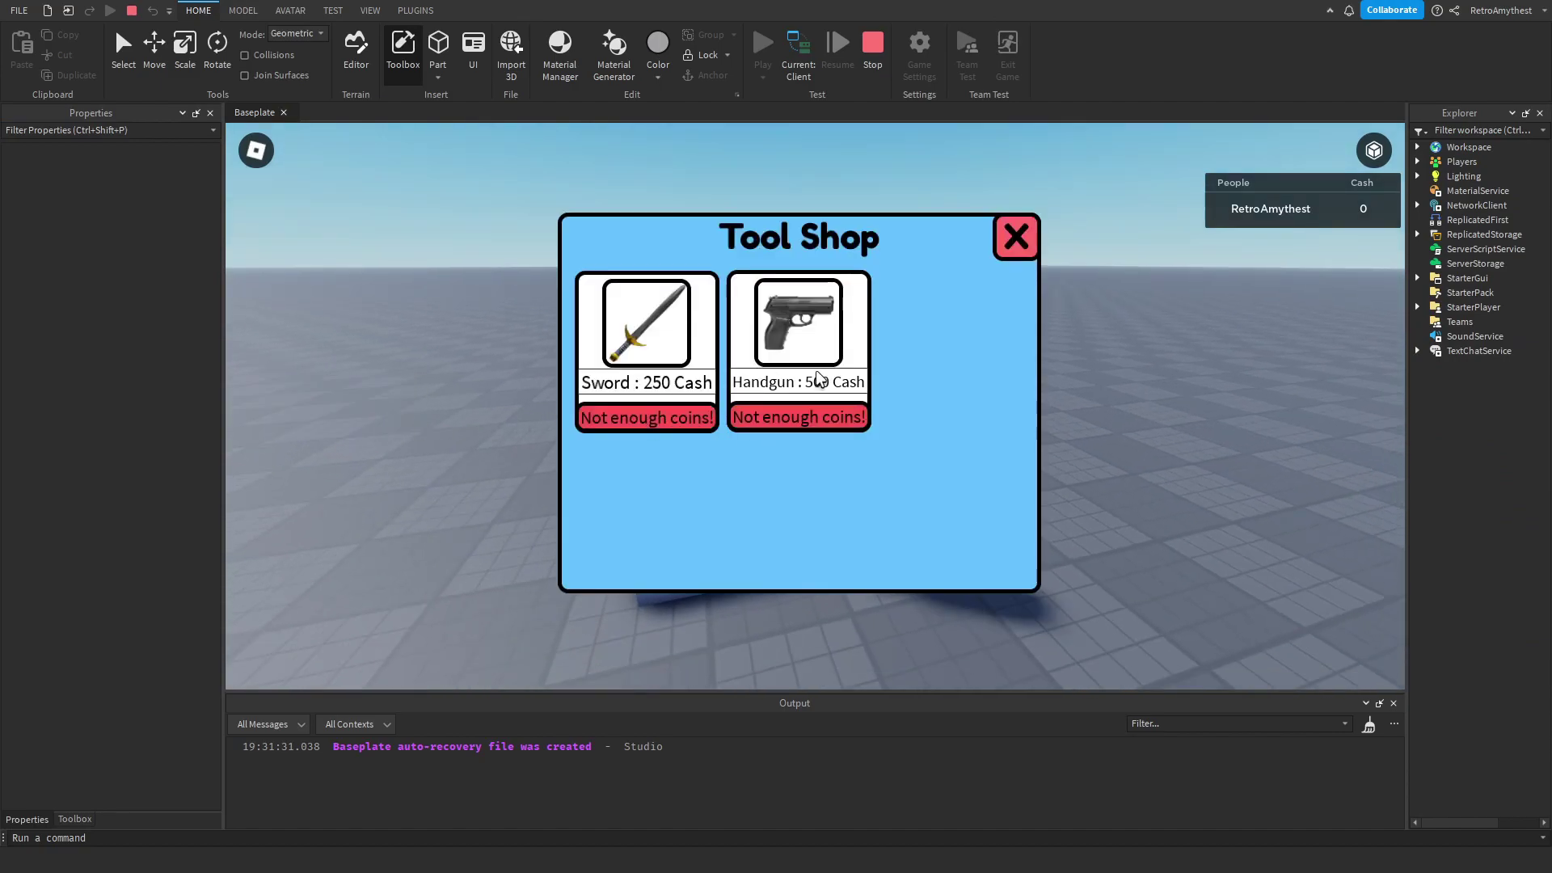
{"action": "left_click", "coordinate": [1016, 237]}
{"action": "left_click", "coordinate": [873, 47]}
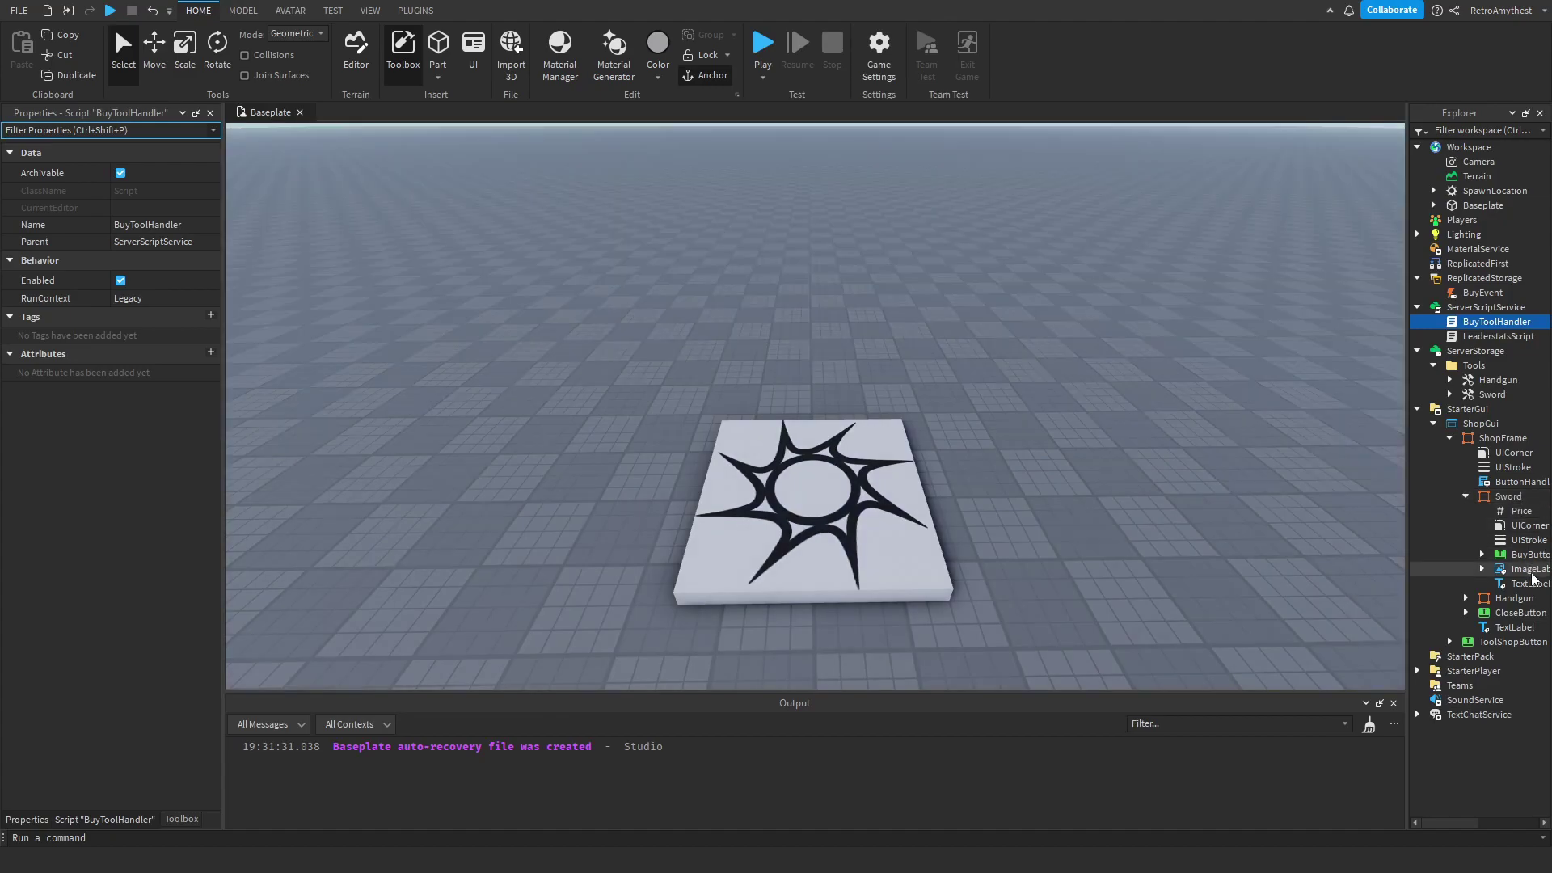
Step: Check the Sword frame's labels and buy button and the shop title label for remaining coins wording
{"action": "left_click", "coordinate": [1530, 569]}
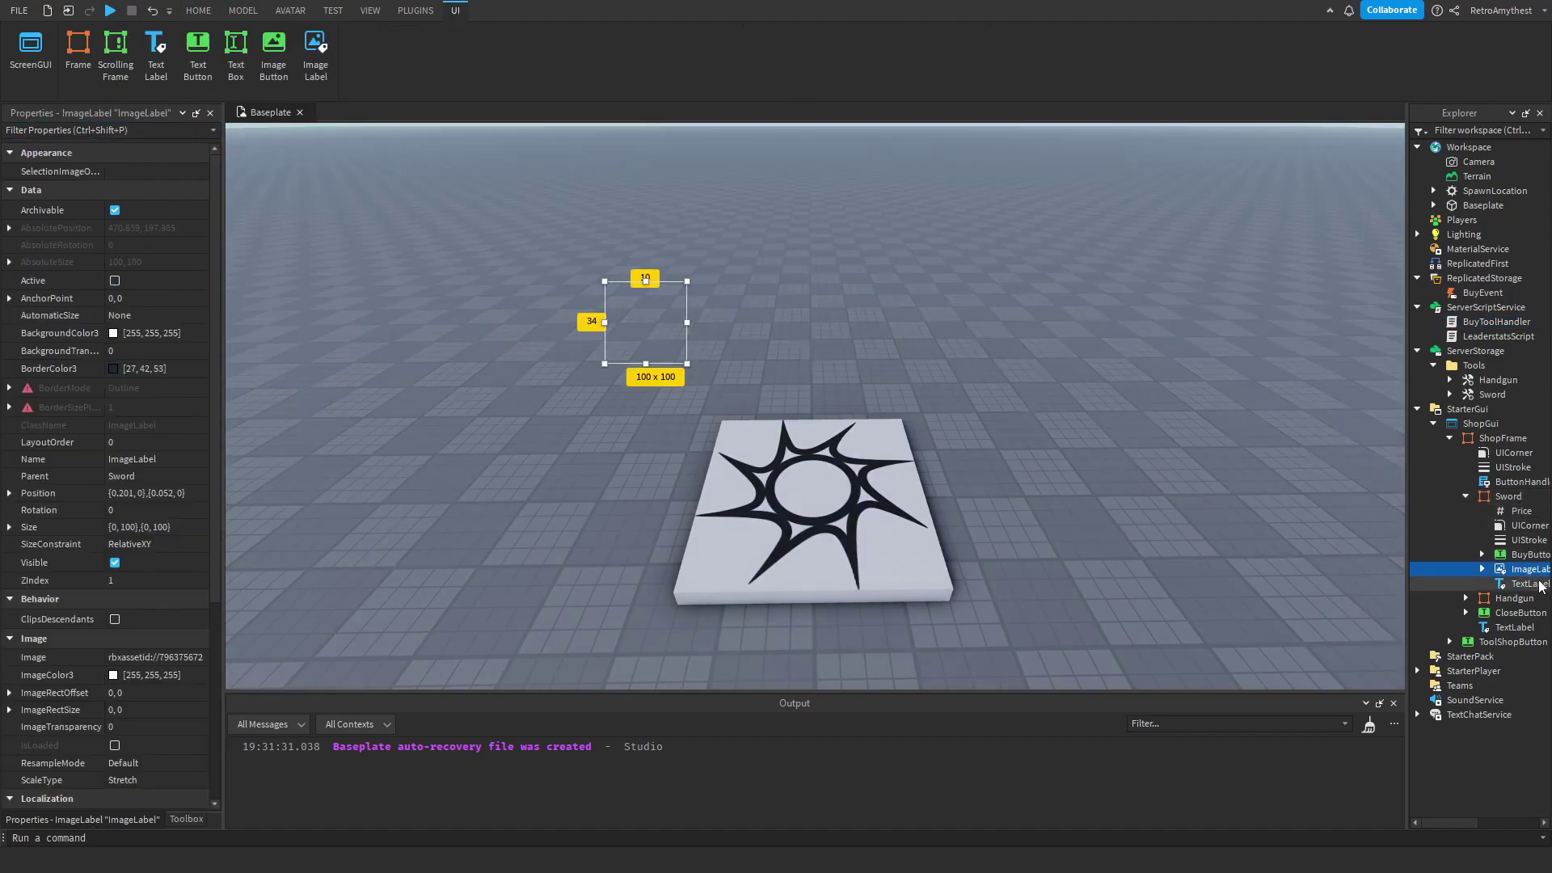
{"action": "left_click", "coordinate": [1530, 583]}
{"action": "left_click", "coordinate": [1467, 497]}
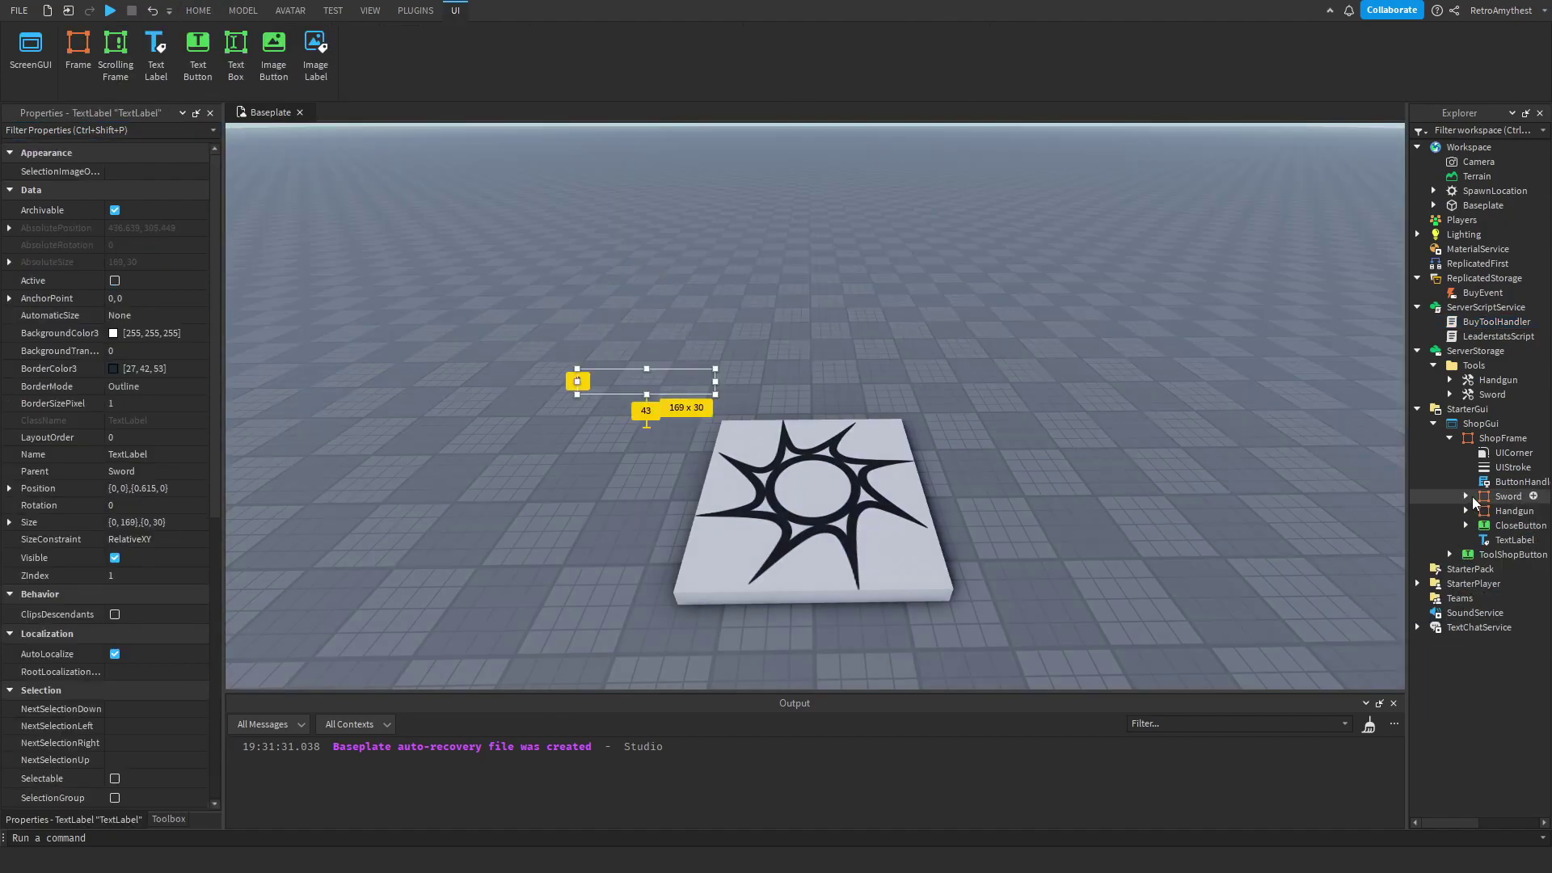
{"action": "left_click", "coordinate": [1505, 527]}
{"action": "left_click", "coordinate": [1504, 541]}
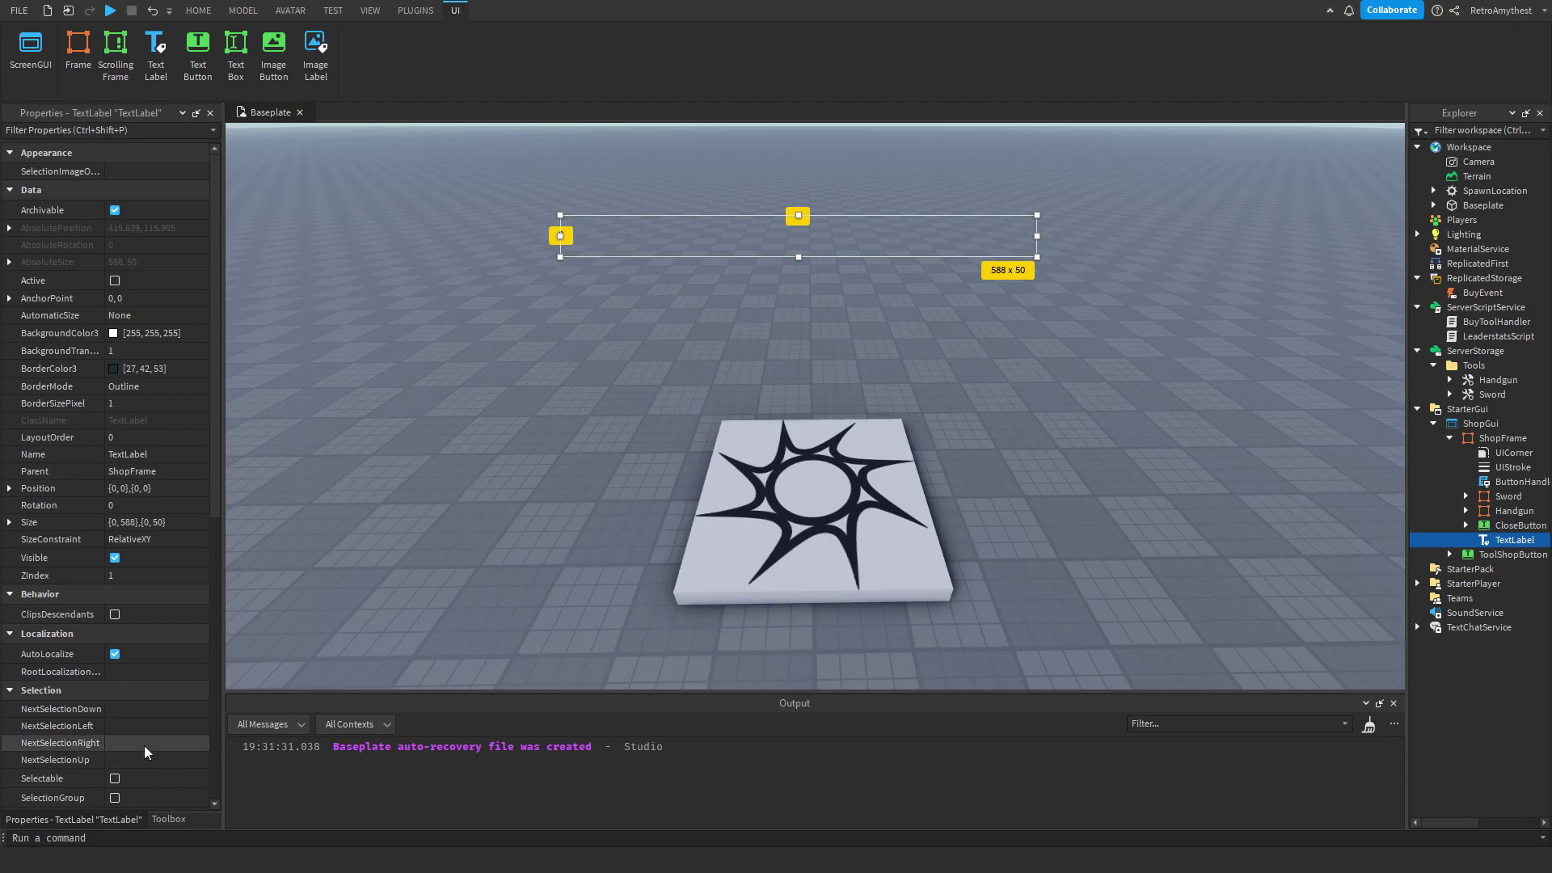
{"action": "scroll", "coordinate": [81, 742], "scroll_direction": "down", "scroll_amount": 10}
{"action": "left_click", "coordinate": [1505, 496]}
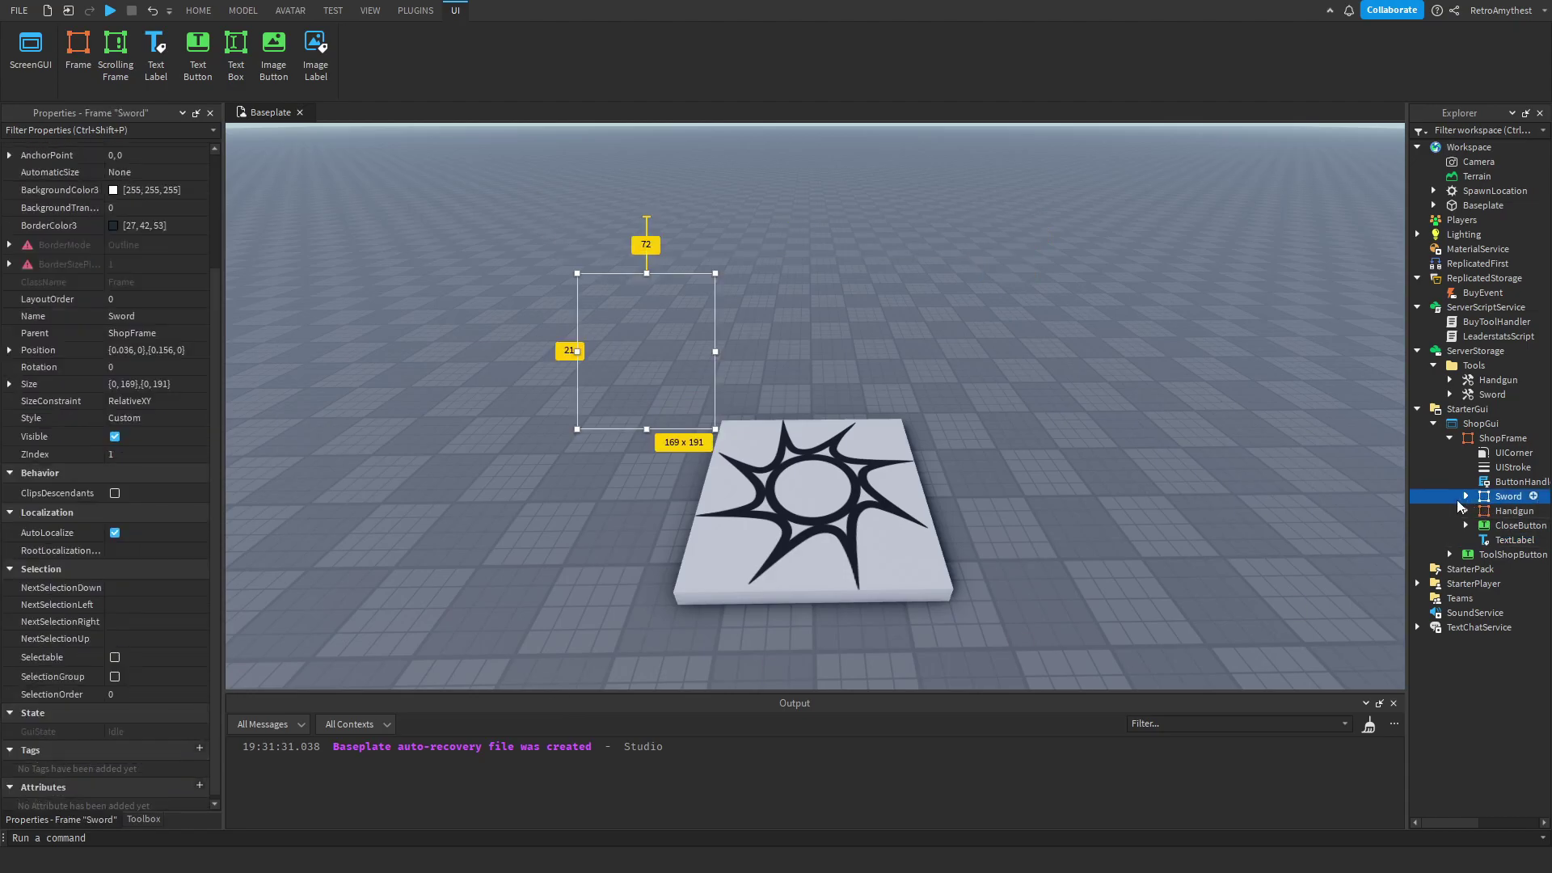
{"action": "left_click", "coordinate": [1465, 496]}
{"action": "left_click", "coordinate": [1507, 554]}
{"action": "left_click", "coordinate": [1466, 496]}
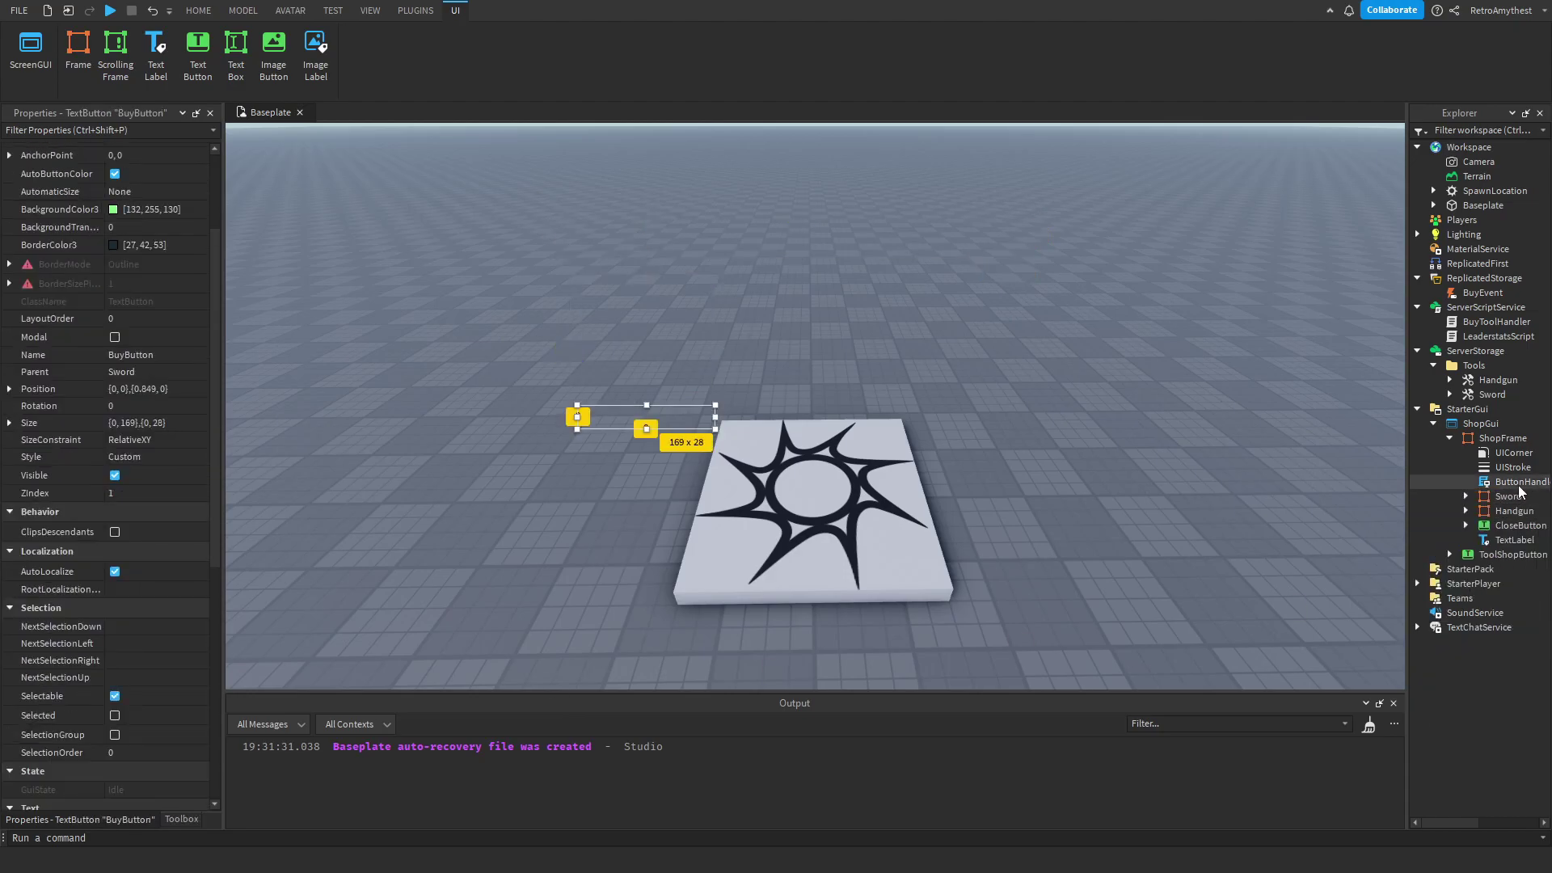
Step: Change the insufficient-funds text in ButtonHandler to "Not enough cash!" and close the script
{"action": "double_click", "coordinate": [1519, 482]}
{"action": "double_click", "coordinate": [563, 266]}
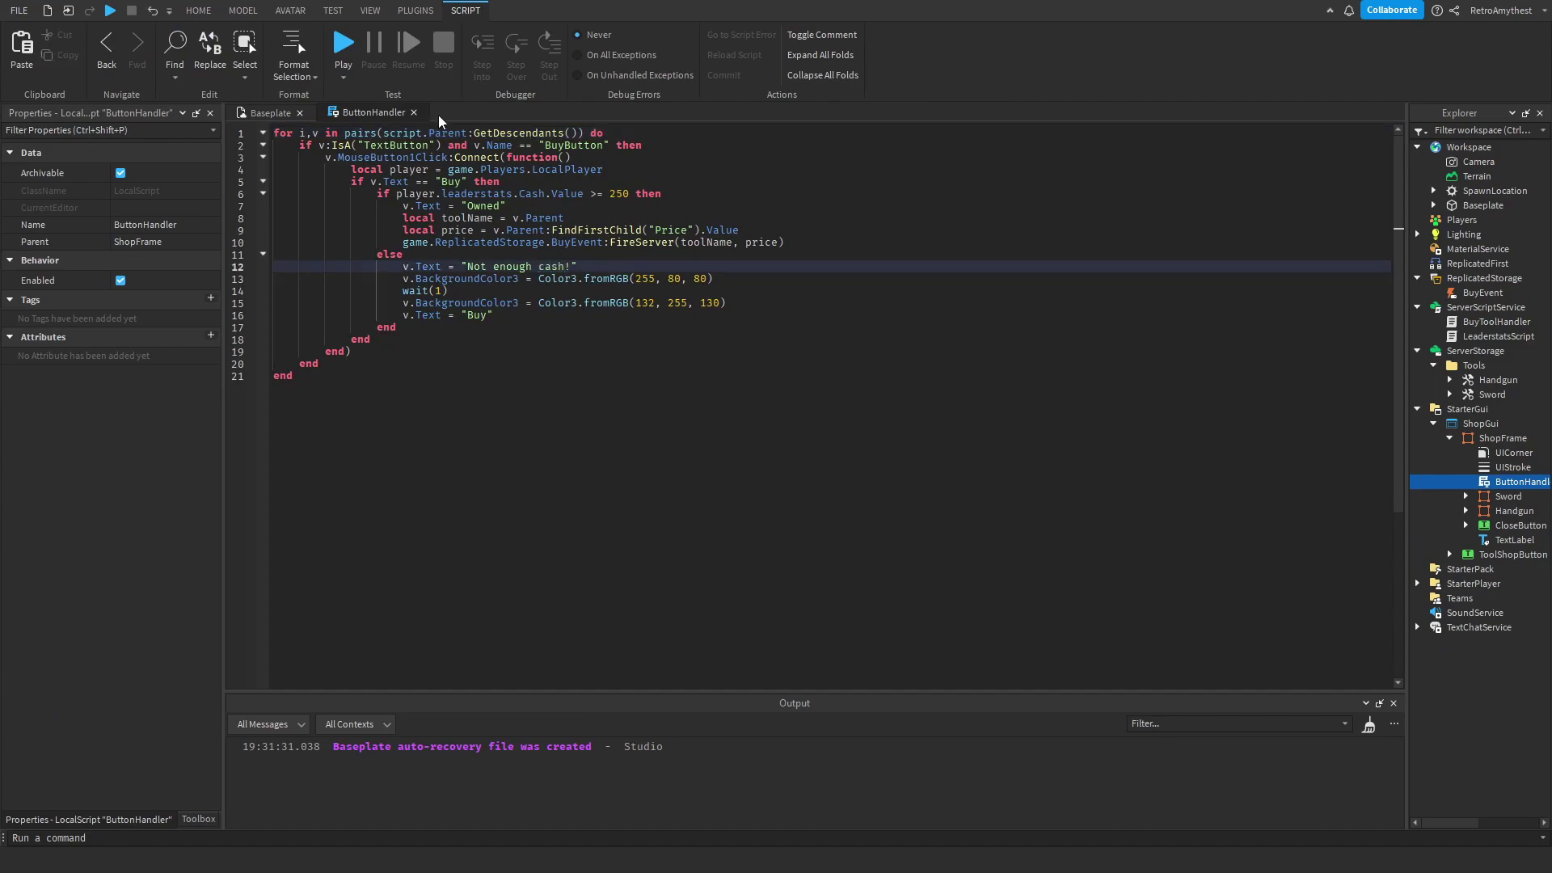
{"action": "left_click", "coordinate": [413, 112]}
Step: Start a new playtest, try to buy the sword and handgun without any cash, and close the shop
{"action": "key", "text": "F5"}
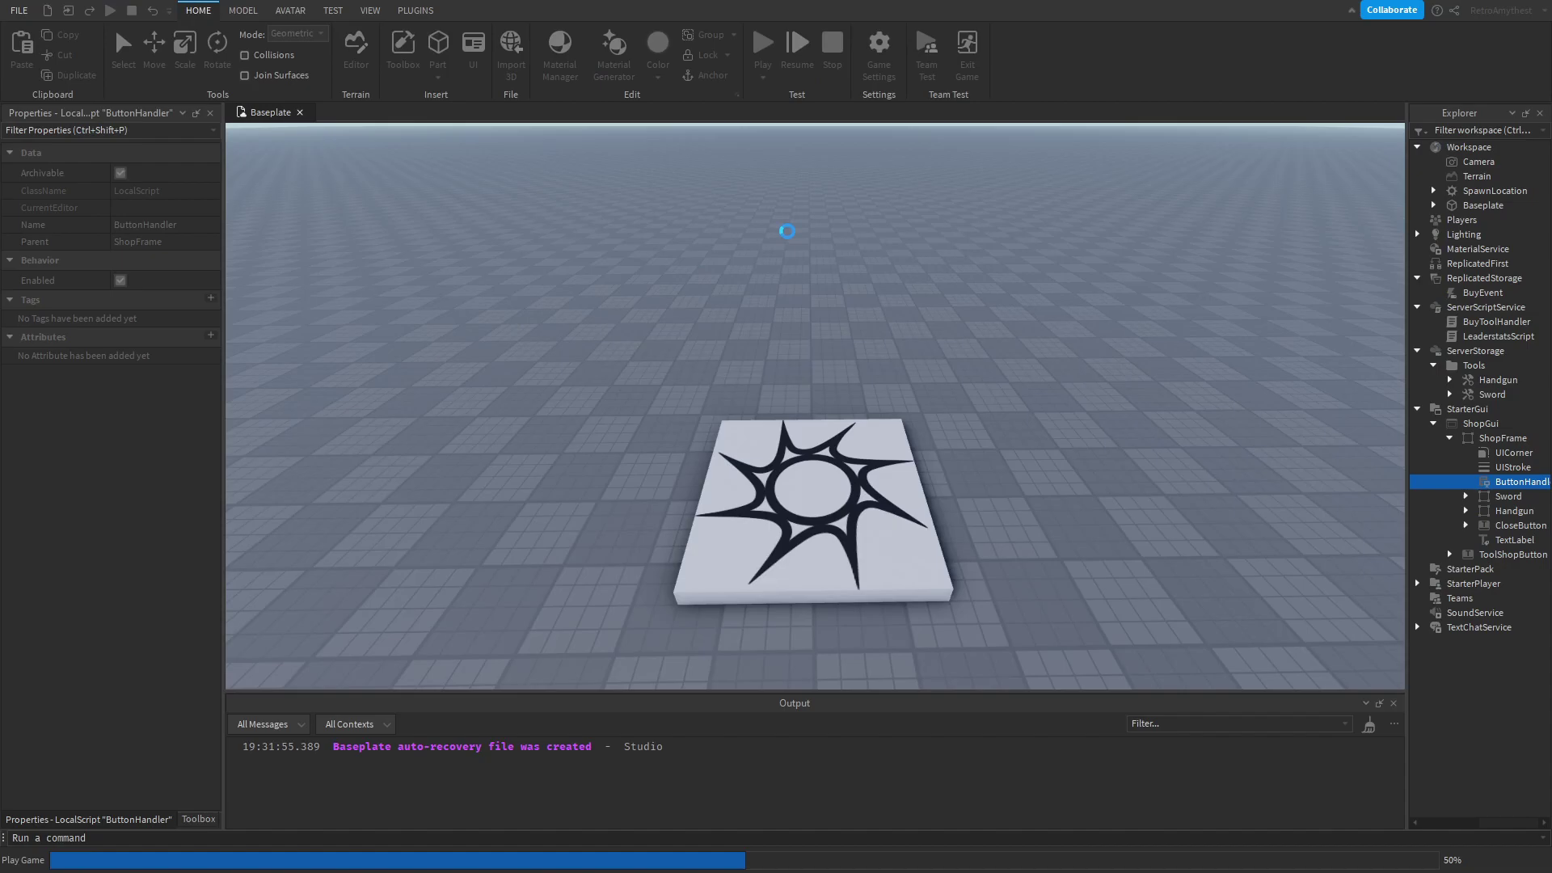
{"action": "left_click", "coordinate": [653, 421]}
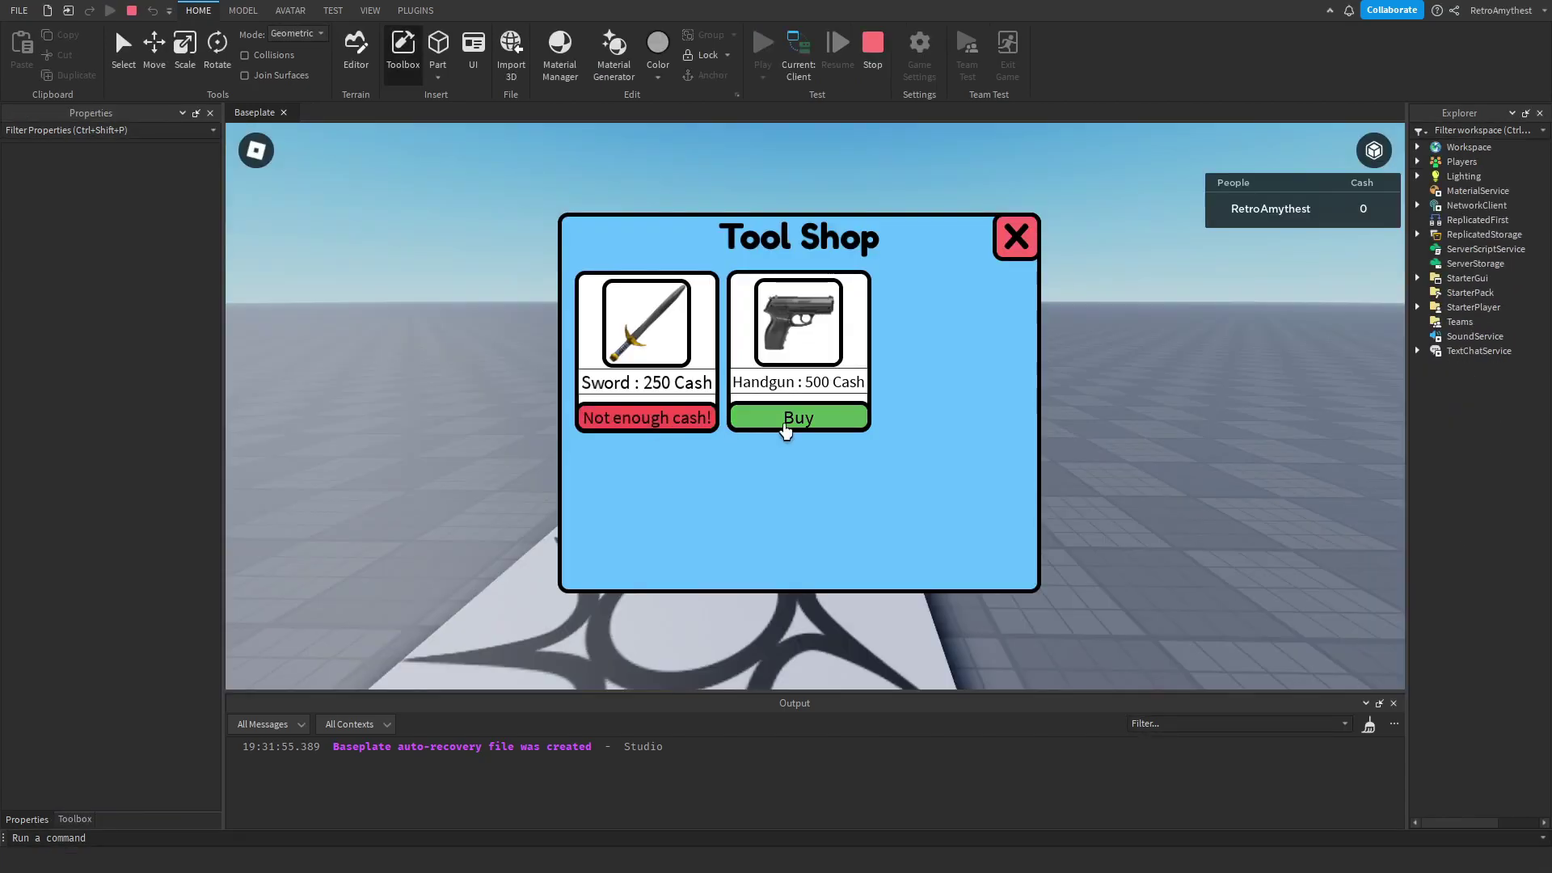
{"action": "left_click", "coordinate": [784, 426]}
{"action": "left_click", "coordinate": [1014, 236]}
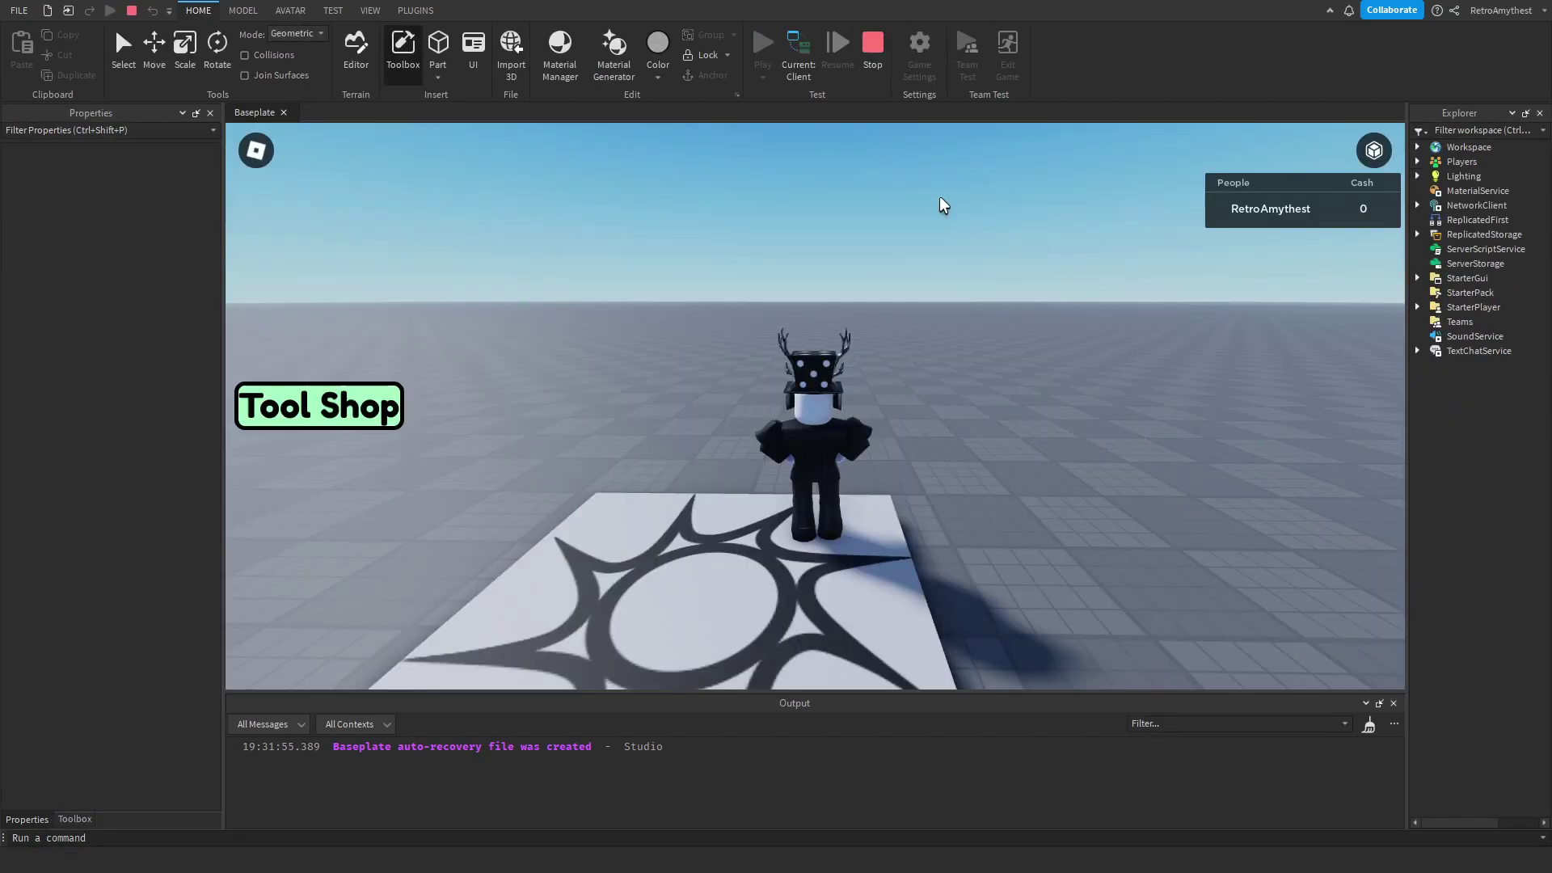
Step: On the server side of the playtest, set the player's Cash leaderstat to 1000 and return to the client view
{"action": "left_click", "coordinate": [800, 60]}
{"action": "left_click", "coordinate": [1417, 162]}
{"action": "left_click", "coordinate": [1433, 176]}
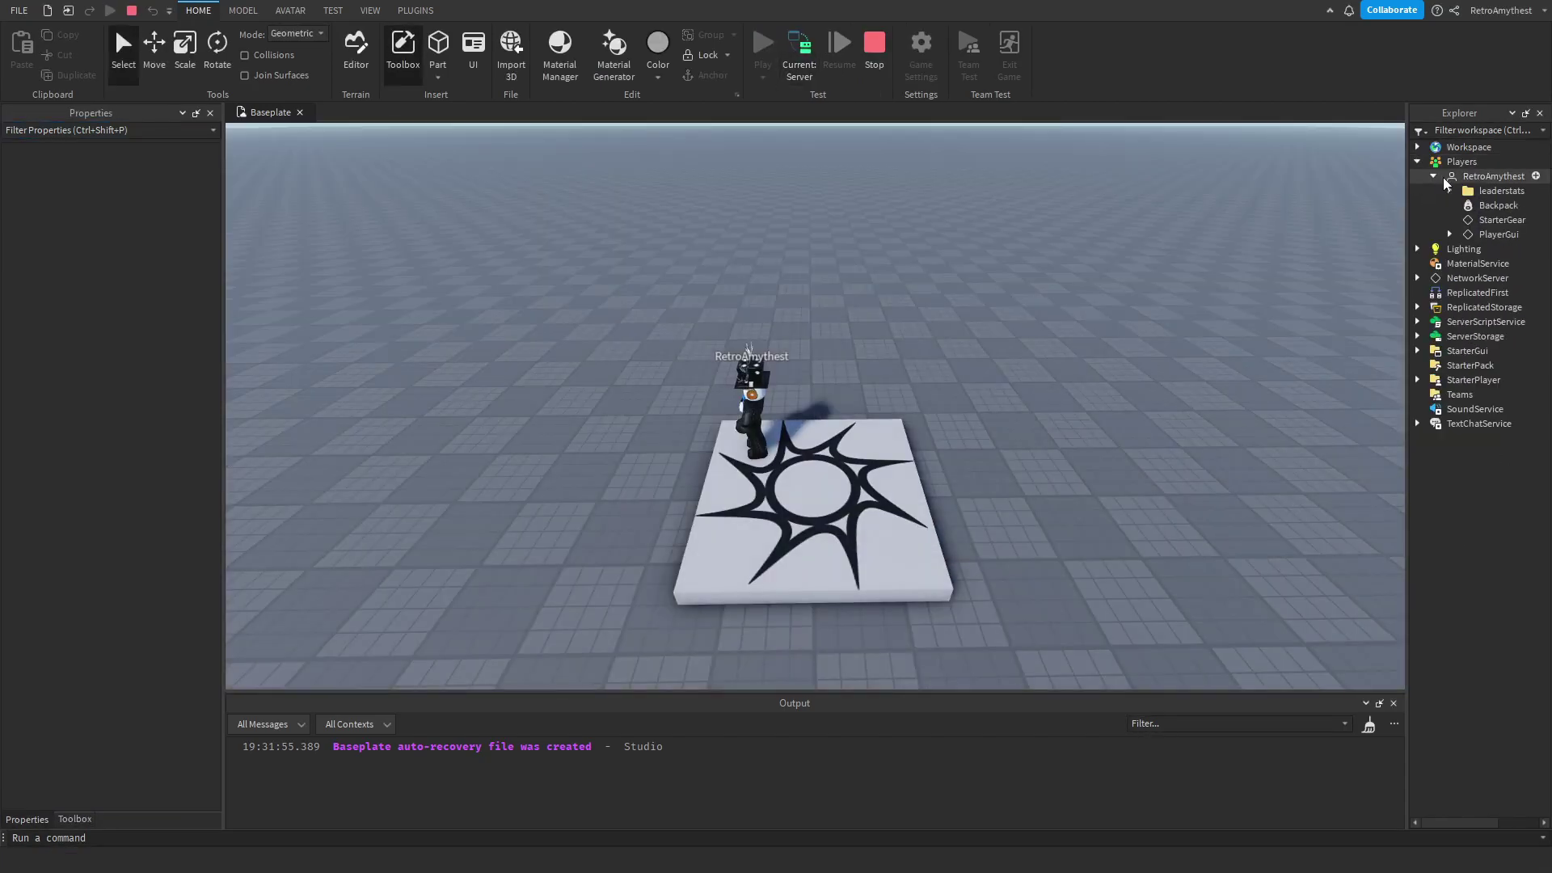
{"action": "left_click", "coordinate": [1449, 190]}
{"action": "left_click", "coordinate": [1504, 205]}
{"action": "left_click", "coordinate": [154, 241]}
{"action": "type", "text": "1000"}
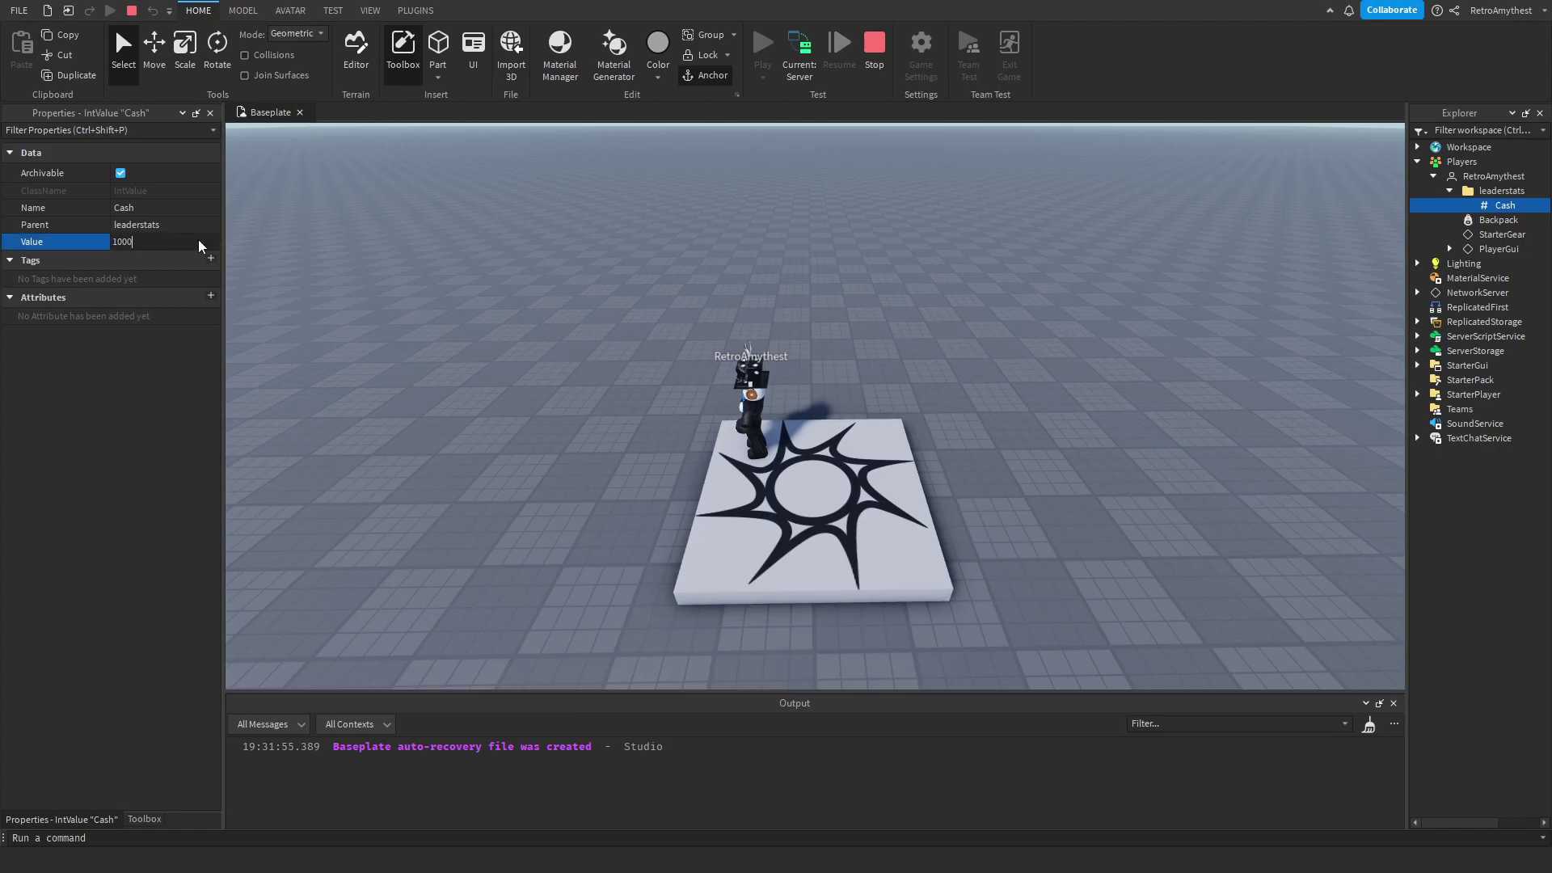
{"action": "key", "text": "Return"}
{"action": "left_click", "coordinate": [798, 57]}
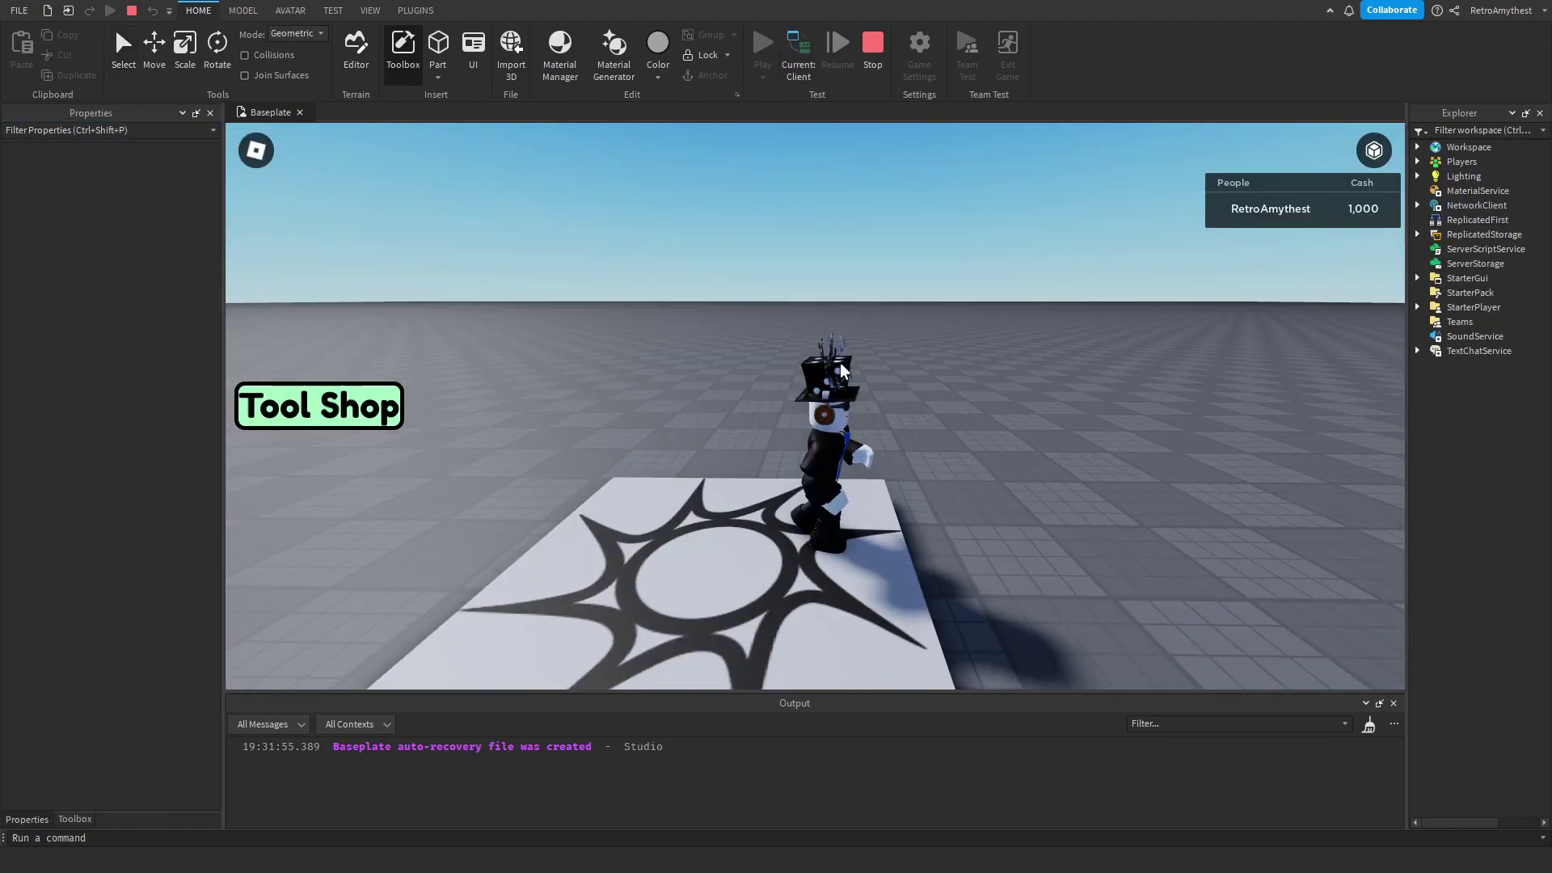
Step: Buy both the sword and the handgun in the Tool Shop and close the shop
{"action": "left_click", "coordinate": [389, 413]}
{"action": "left_click", "coordinate": [666, 431]}
{"action": "left_click", "coordinate": [841, 420]}
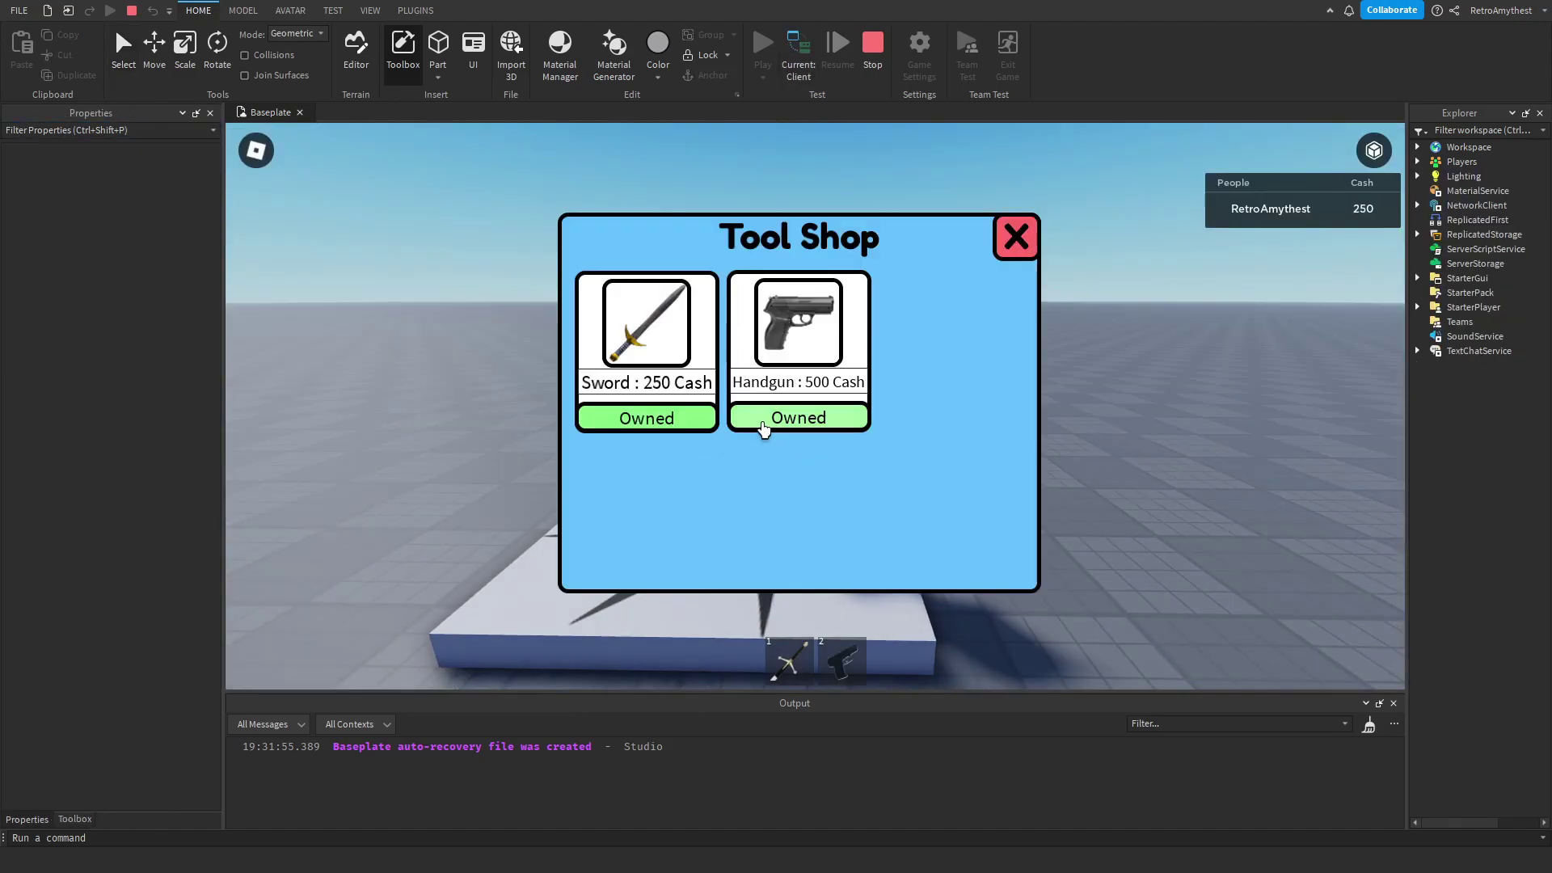
{"action": "left_click", "coordinate": [1016, 237]}
Step: Equip the purchased handgun, fire it while moving around the world, and put it away
{"action": "key", "text": "2"}
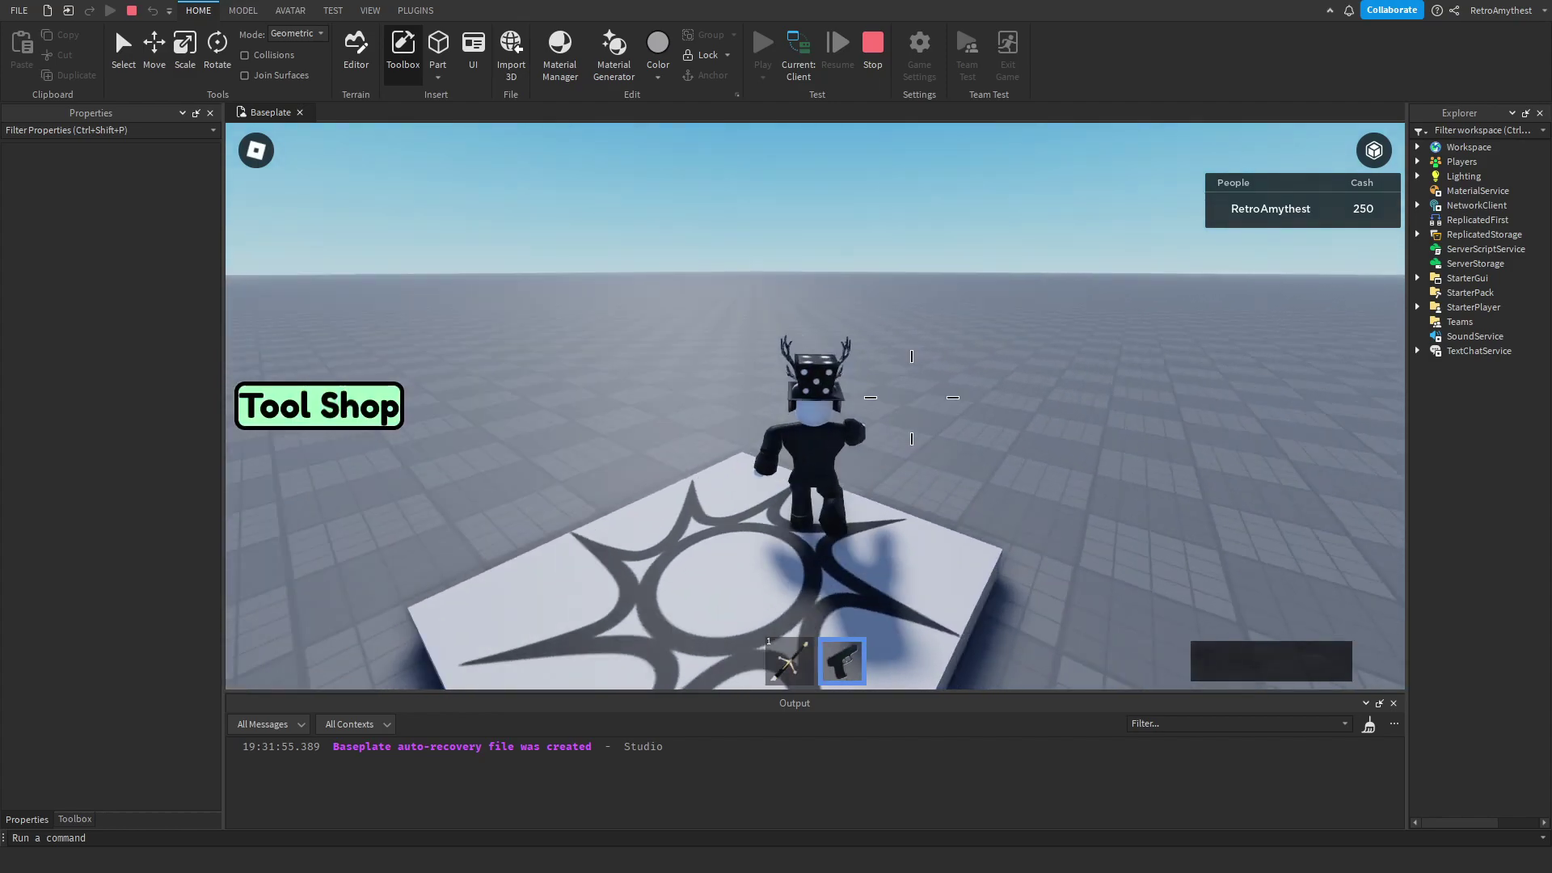
{"action": "left_click", "coordinate": [907, 392]}
{"action": "key", "text": "s"}
{"action": "right_click_drag", "start_coordinate": [908, 392], "coordinate": [905, 387]}
{"action": "key", "text": "2"}
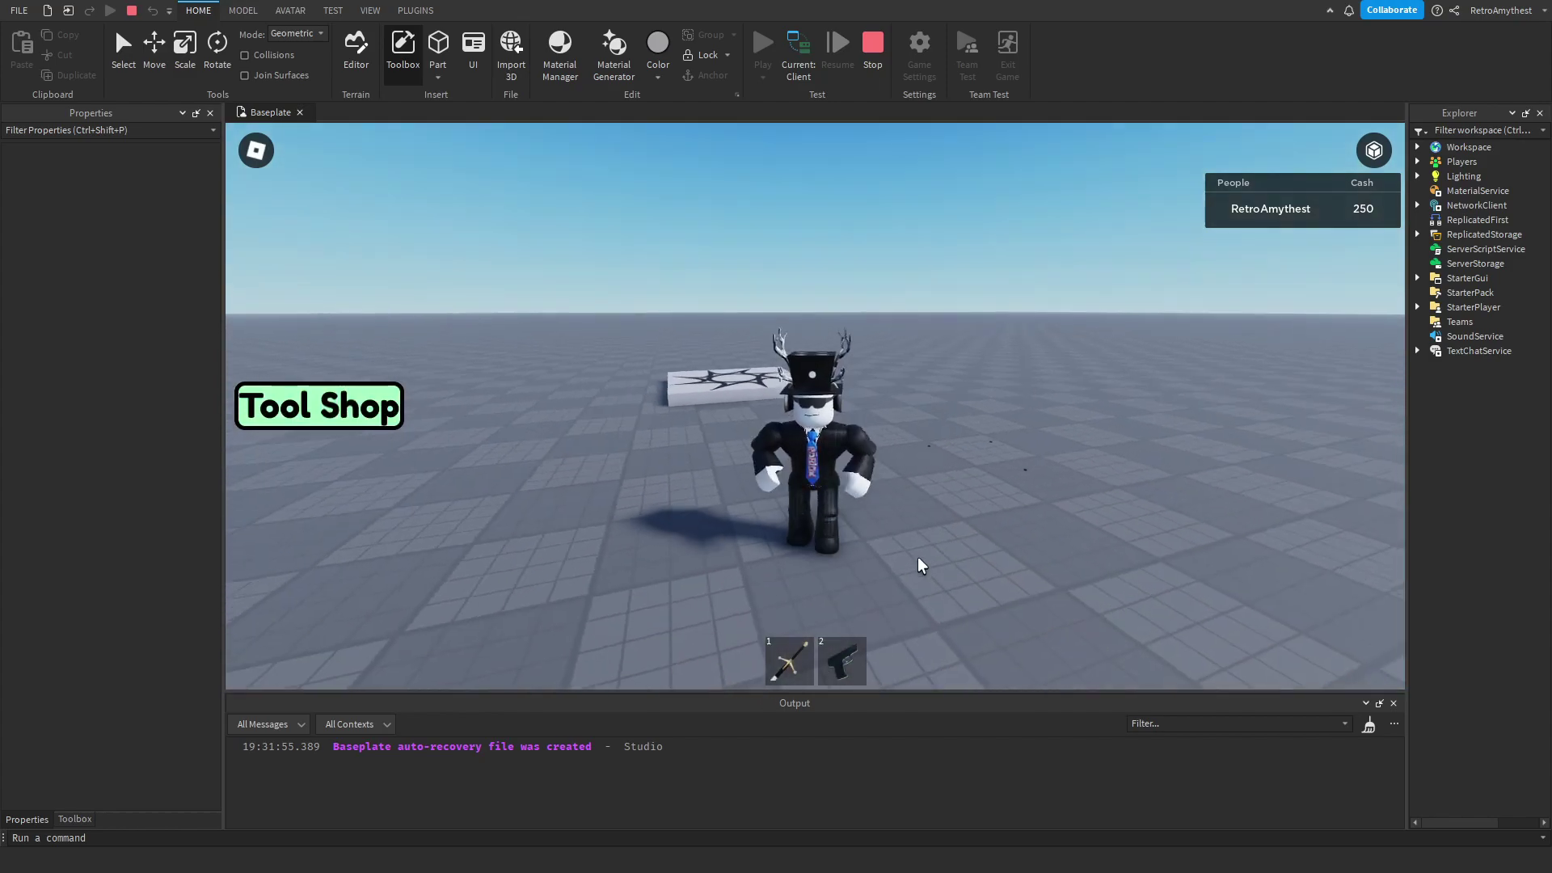